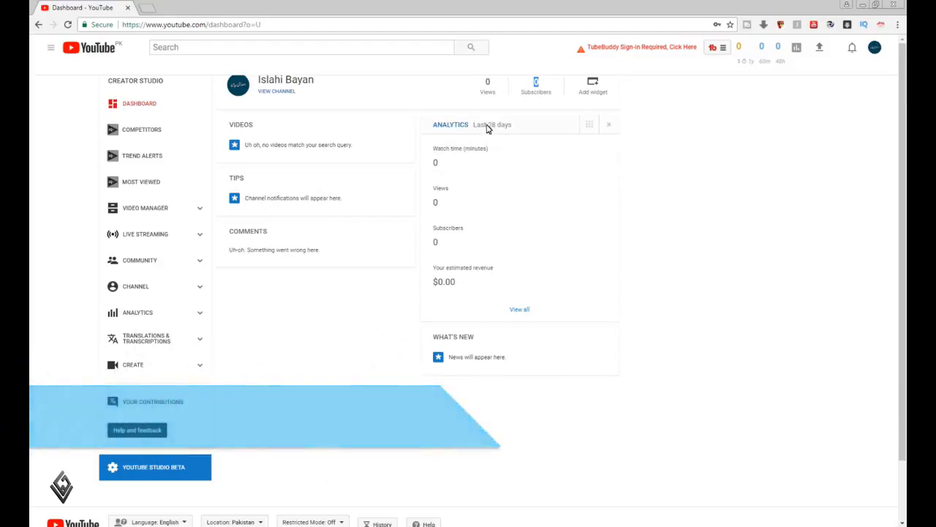
Open the channel's Status and features page and examine which features are enabled, eligible or ineligible
double_click(490, 125)
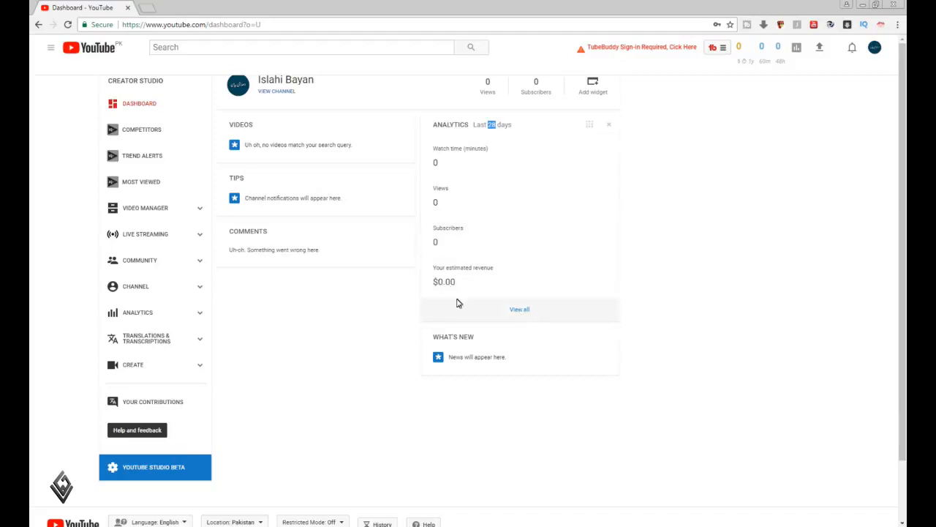
click(135, 288)
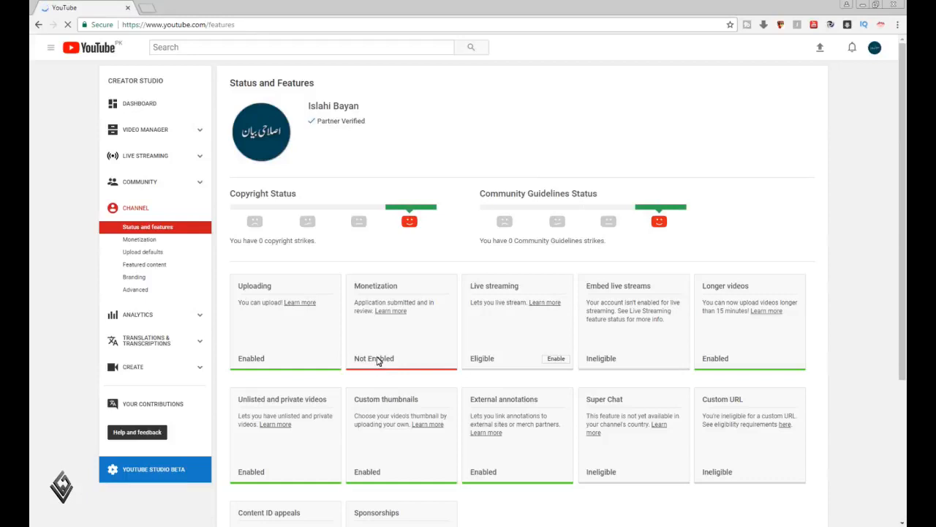
scroll(378, 361, down, 3)
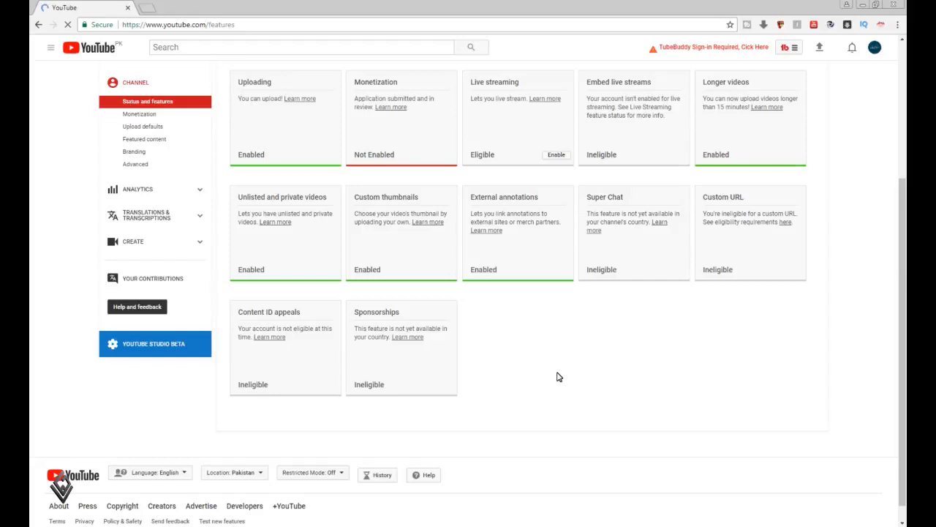
scroll(558, 377, up, 3)
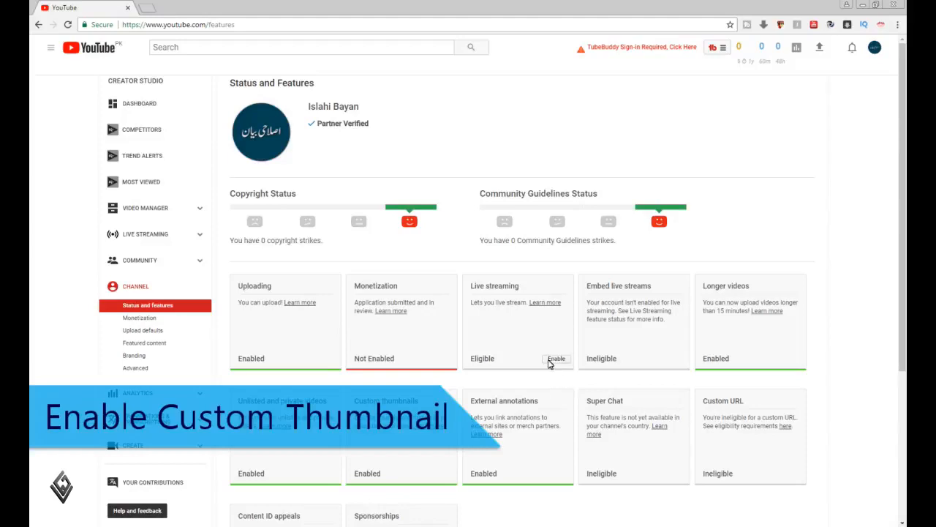
Enable live streaming for the channel and return to the channel's features page
click(551, 361)
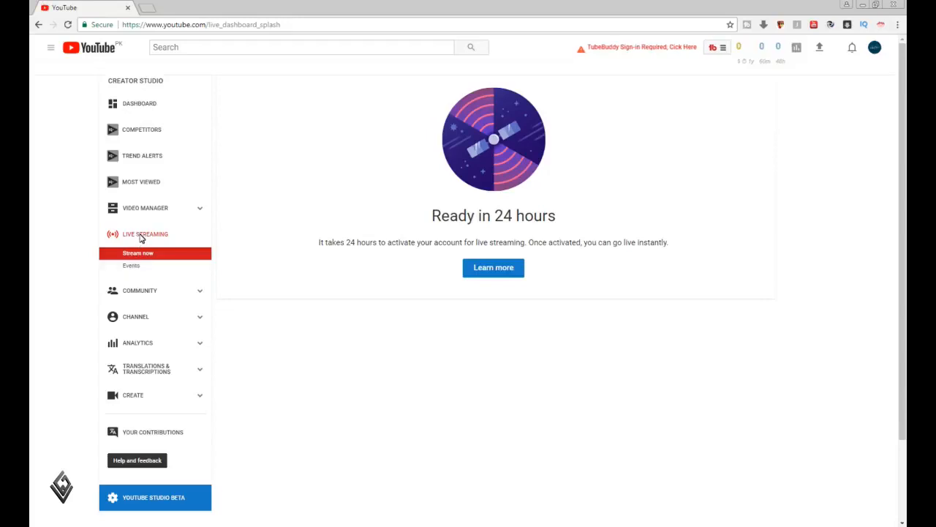
click(496, 270)
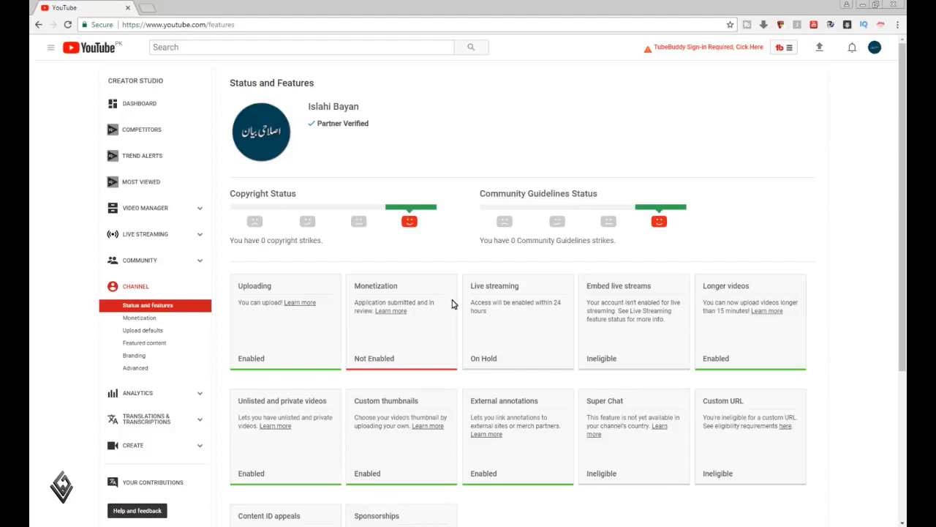
click(234, 123)
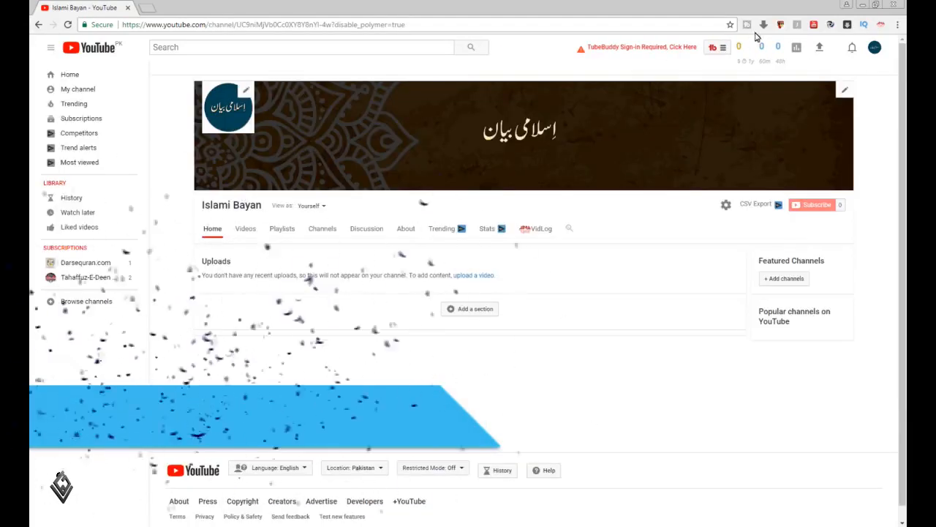
Open the video upload page in a new browser tab beside the channel page
right_click(821, 49)
click(825, 56)
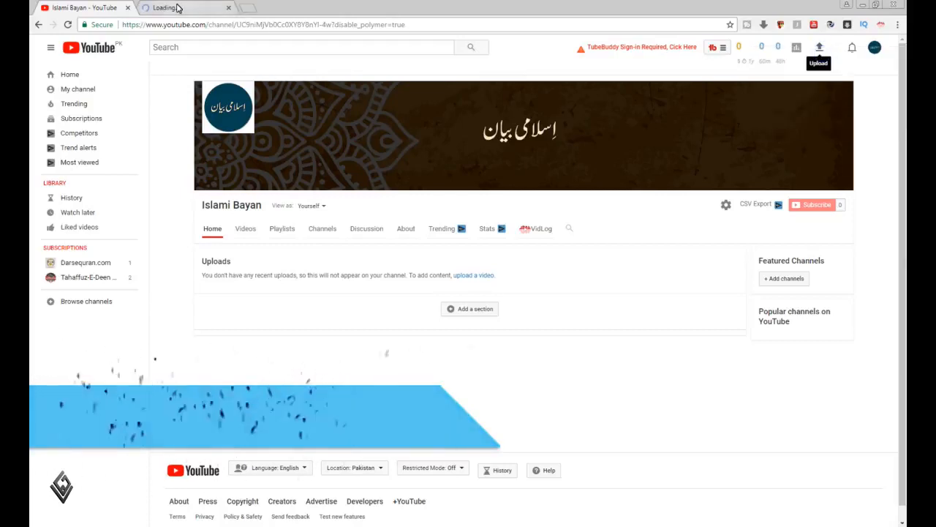
click(175, 7)
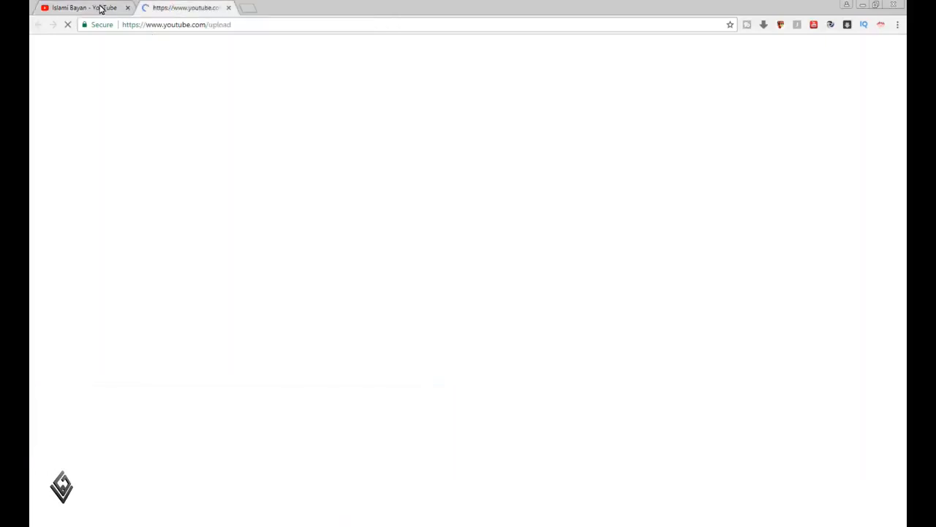
click(100, 8)
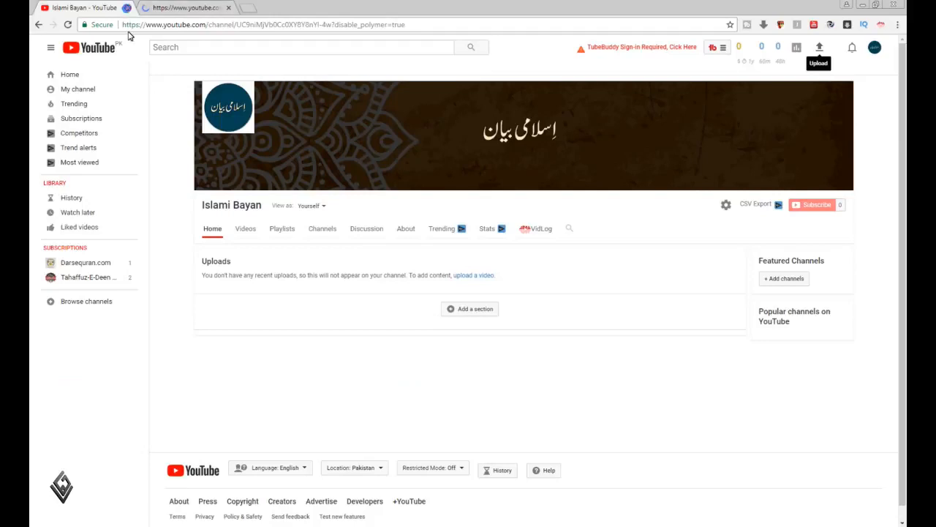
key(ctrl+w)
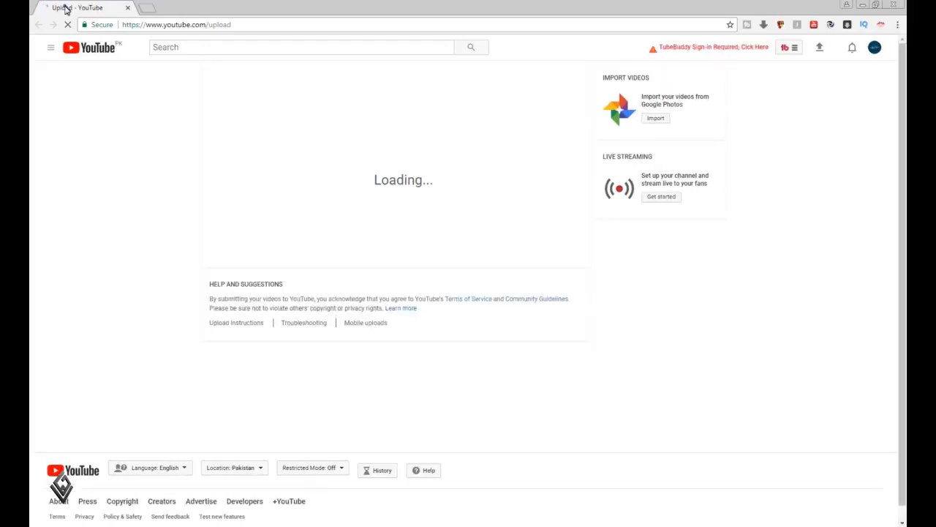
right_click(65, 7)
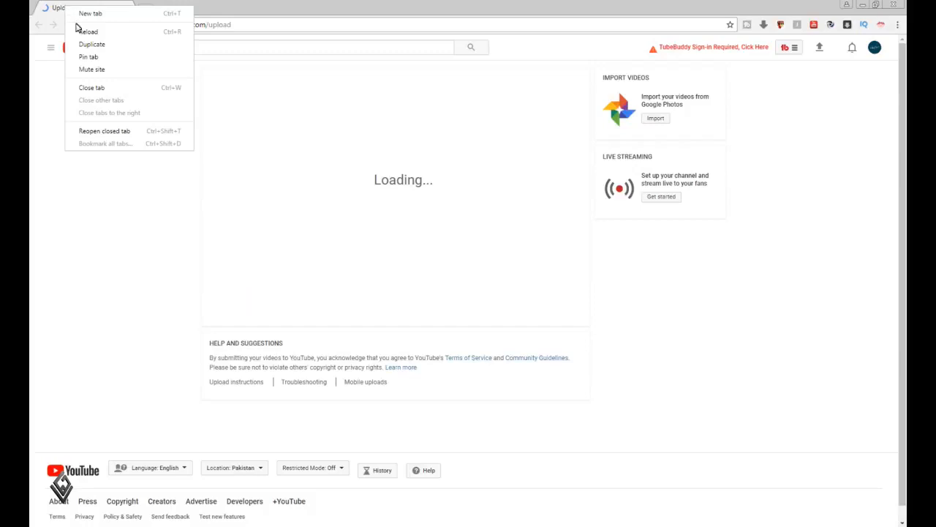
click(132, 131)
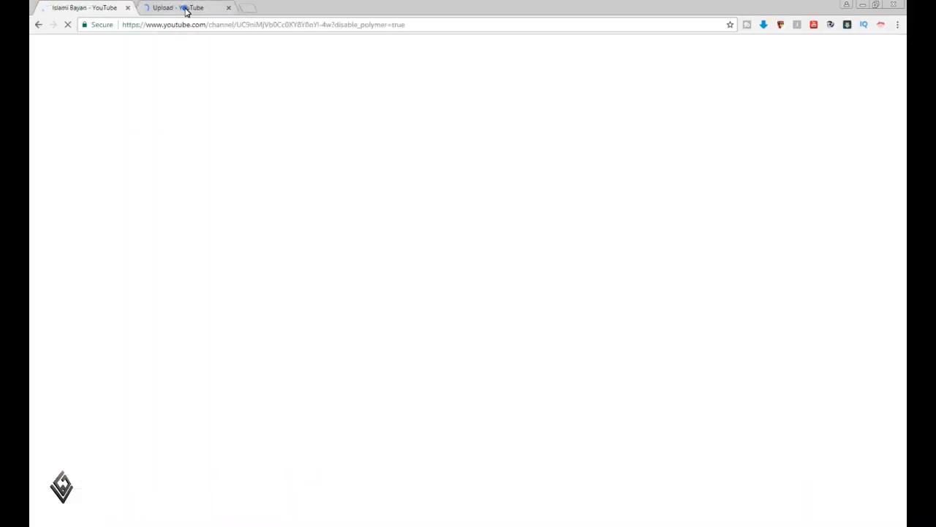
click(186, 9)
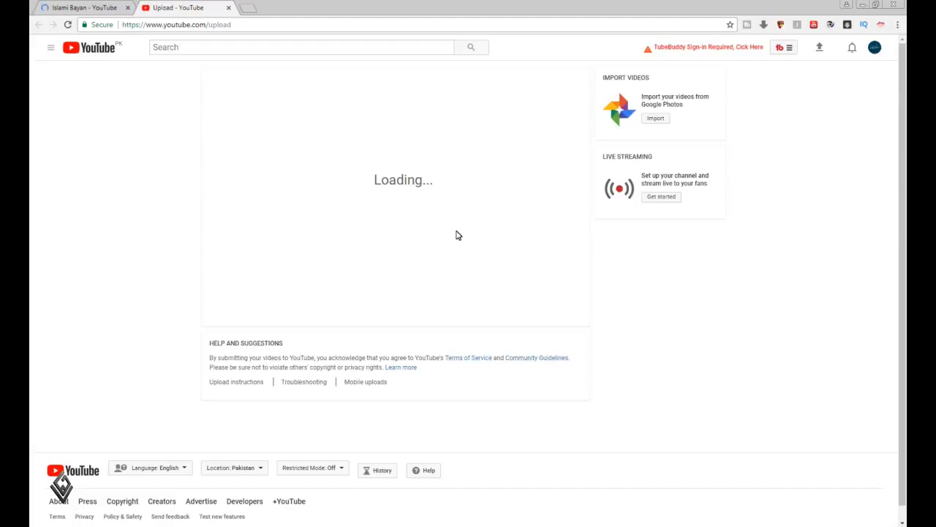
Upload the Esar-o-Qurbani bayan WMV video from the Ready folder inside forYoutube
click(394, 145)
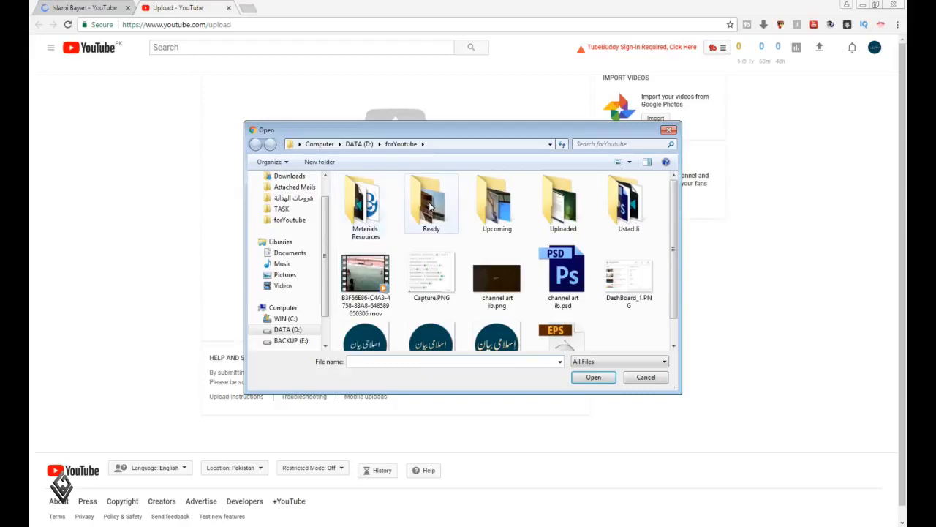
click(428, 207)
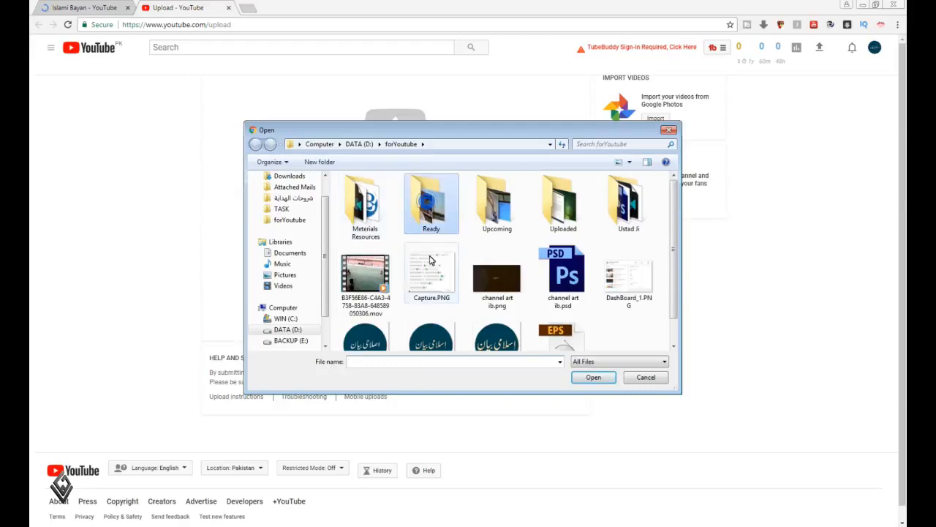
key(Return)
click(368, 212)
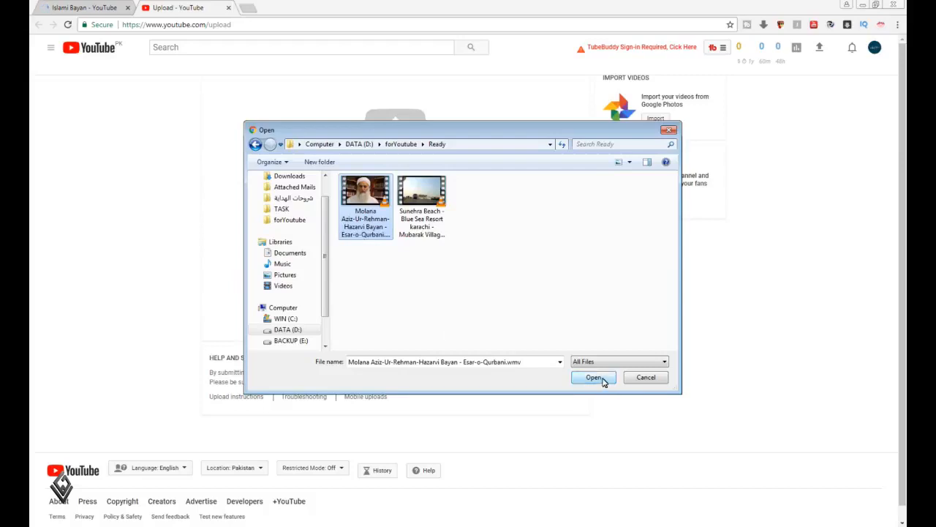
click(596, 378)
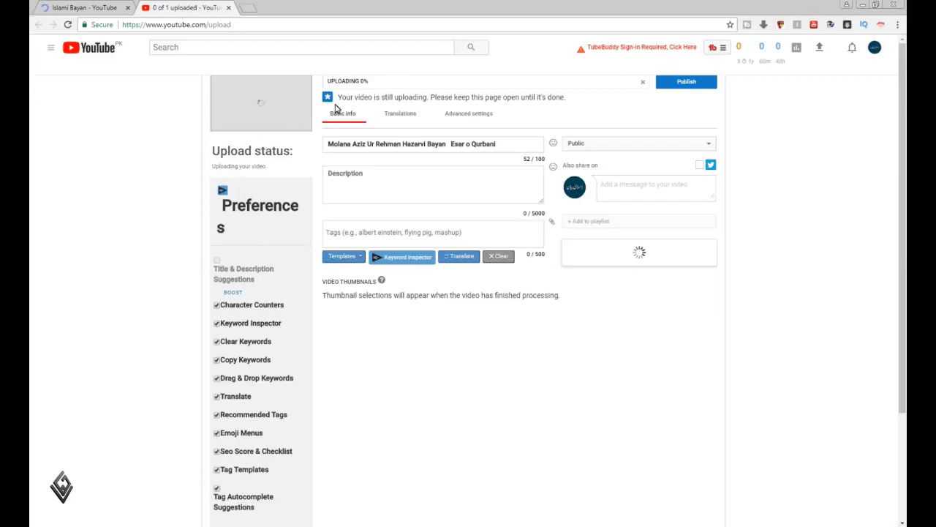
Examine the video's upload progress and the custom thumbnail option below the SEO checklist
drag(360, 82, 368, 81)
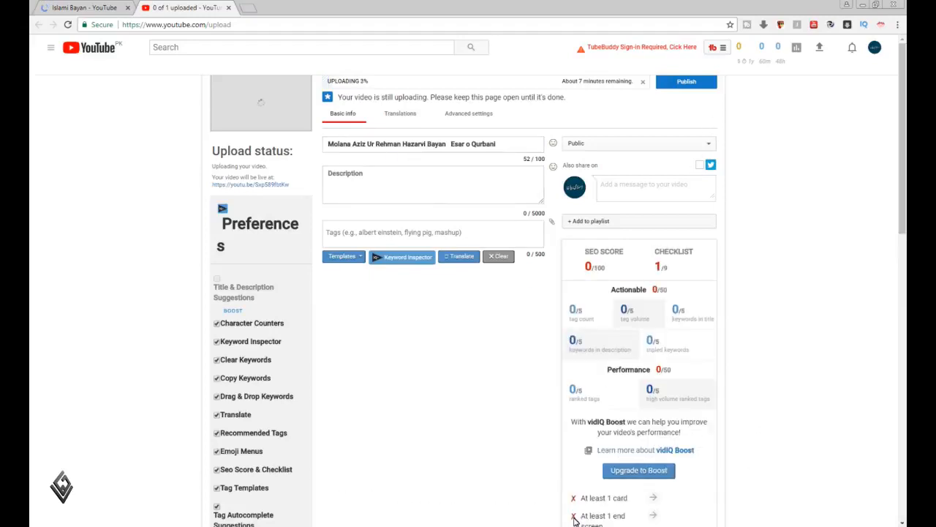
drag(905, 216, 905, 322)
drag(905, 379, 905, 417)
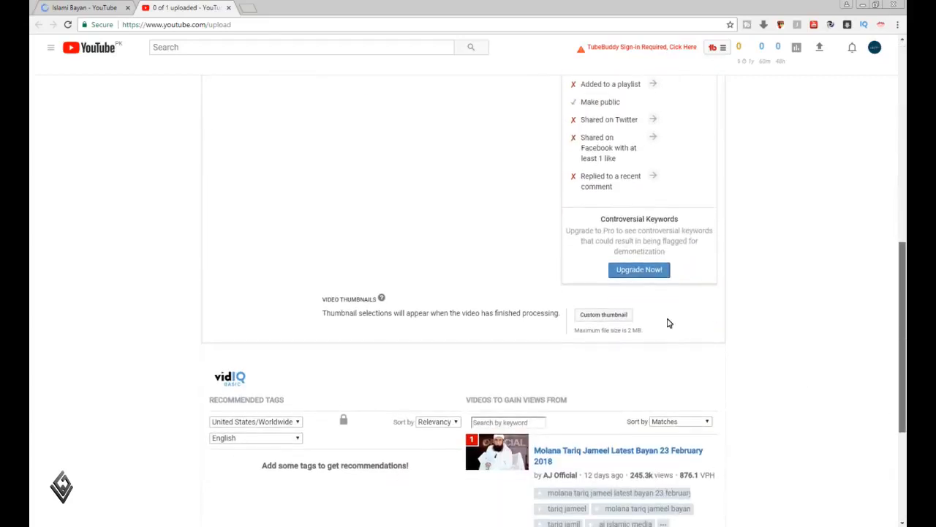
click(610, 320)
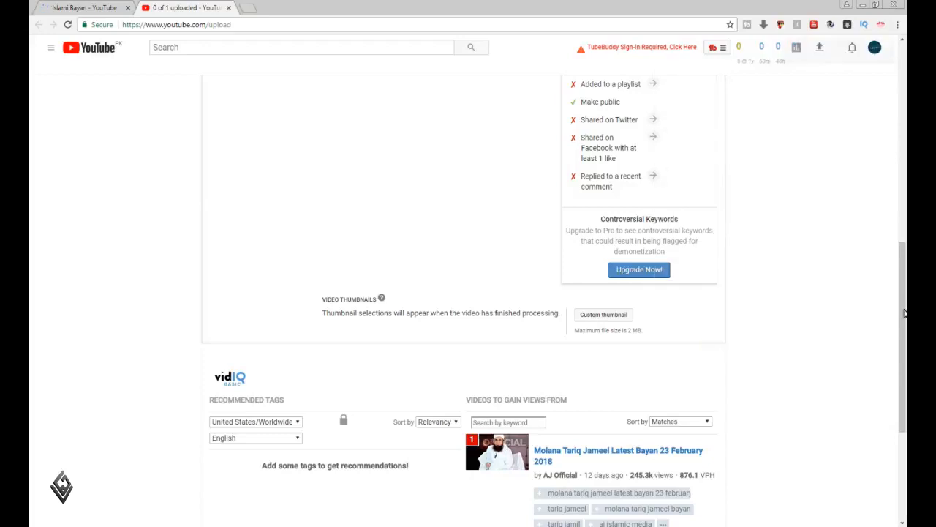
scroll(901, 307, up, 4)
scroll(906, 82, up, 3)
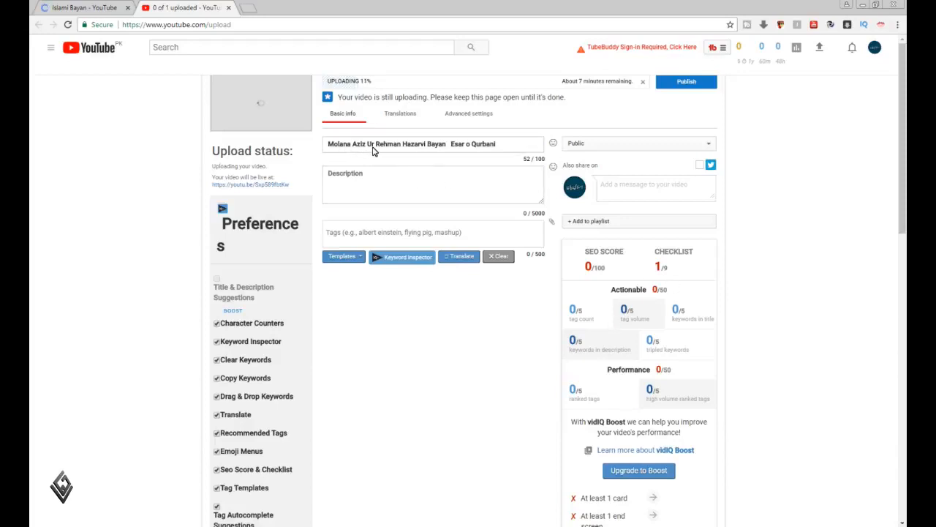
Insert a "|" separator between "Bayan" and "Esar o Qurbani" in the video title, with a single space on each side
click(427, 146)
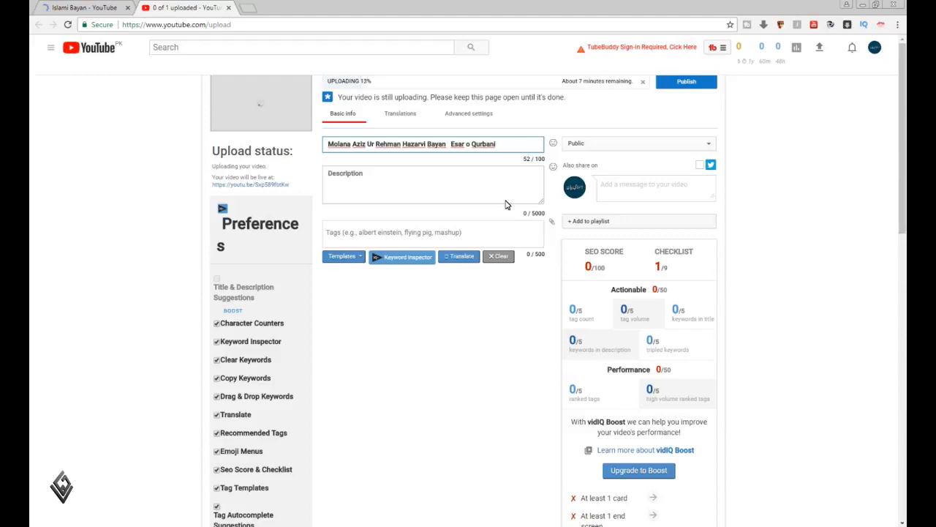
text(|)
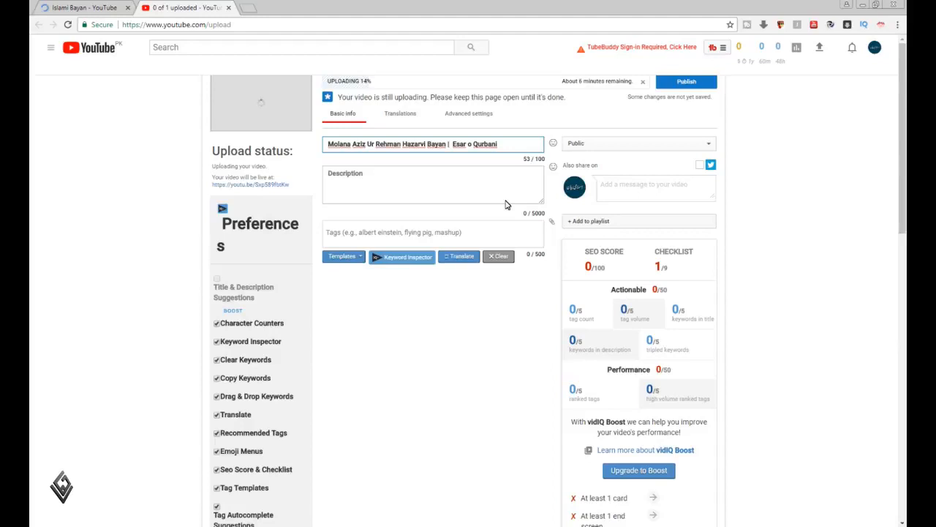
key(BackSpace)
Switch to the channel page and look through YouTube's search suggestions for "bayan"
click(101, 6)
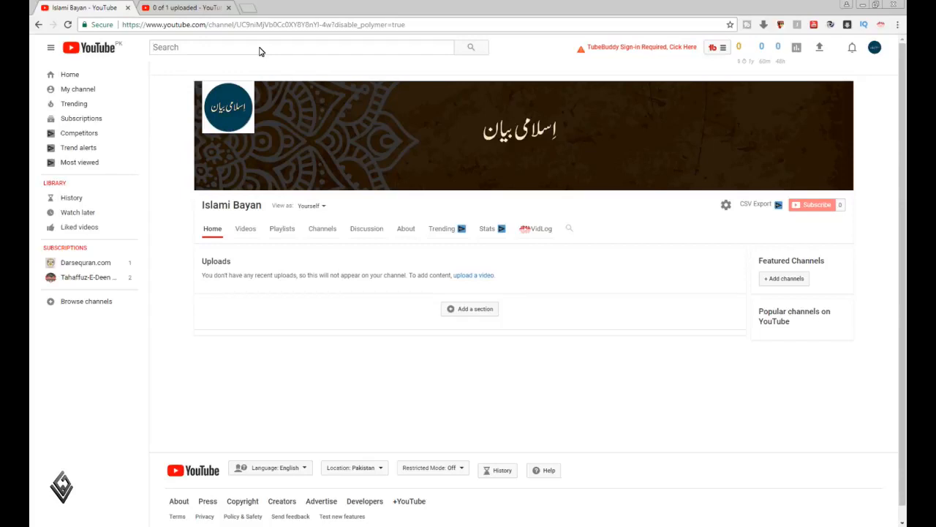
text(bayan)
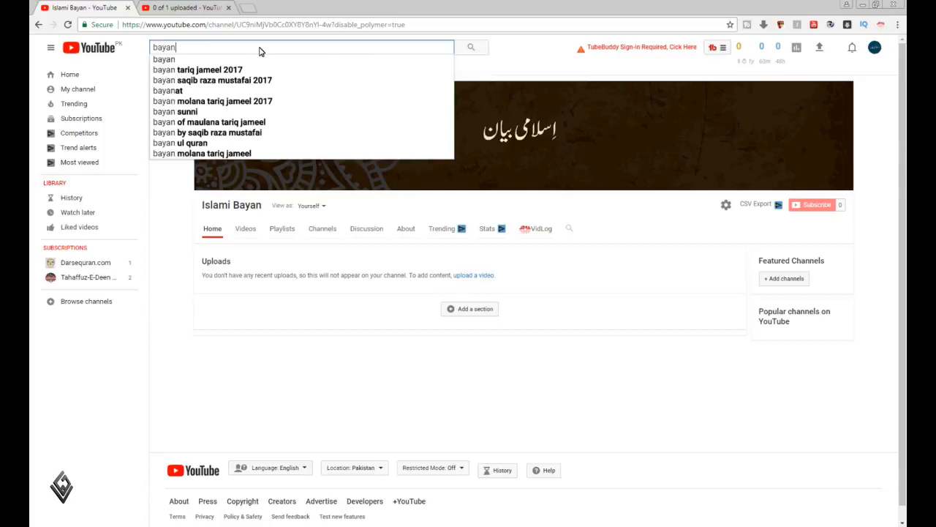
key(Down)
key(Down)
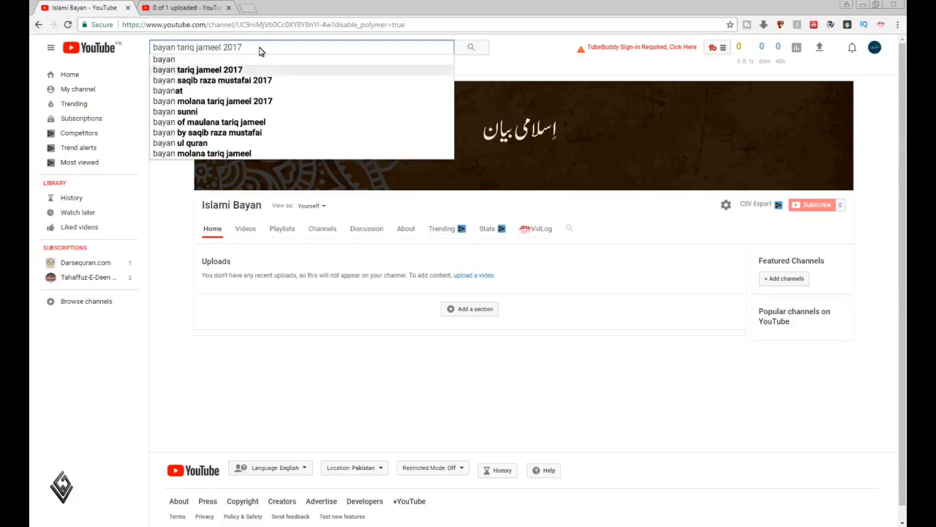
key(Up)
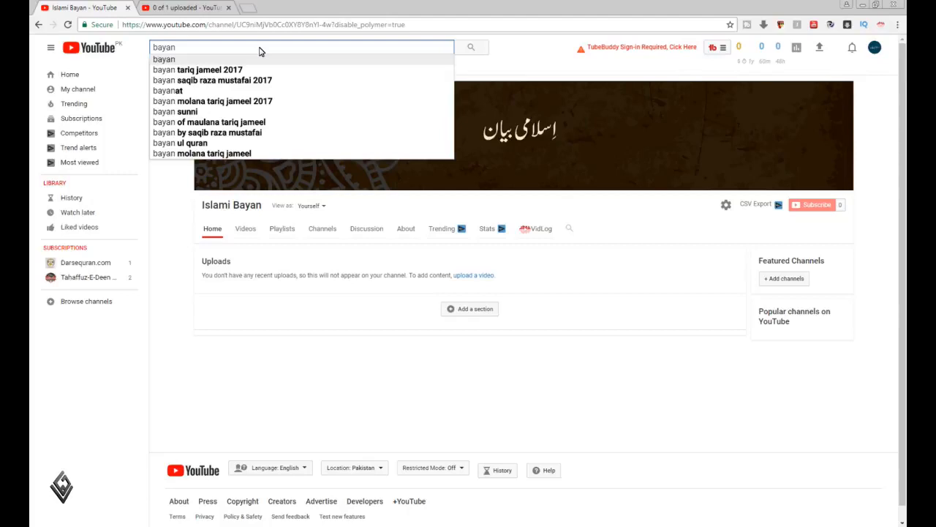
key(Down)
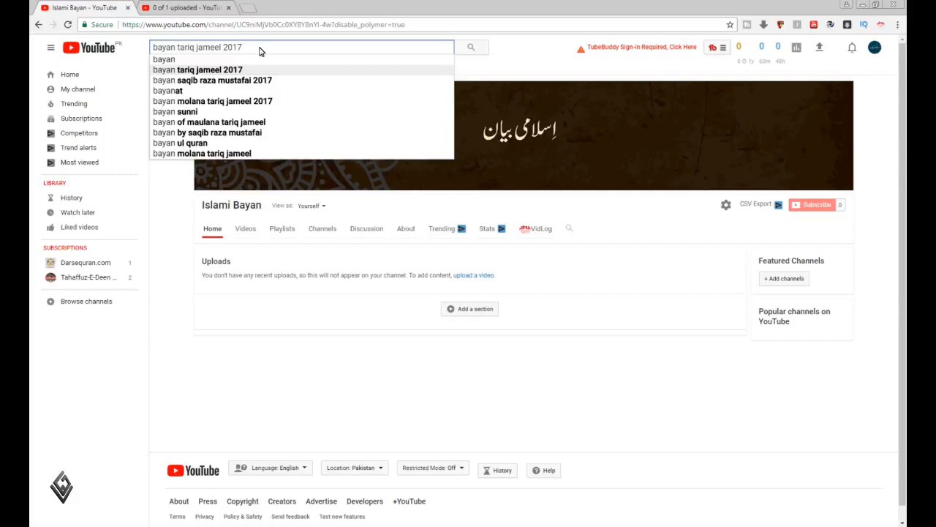
key(Up)
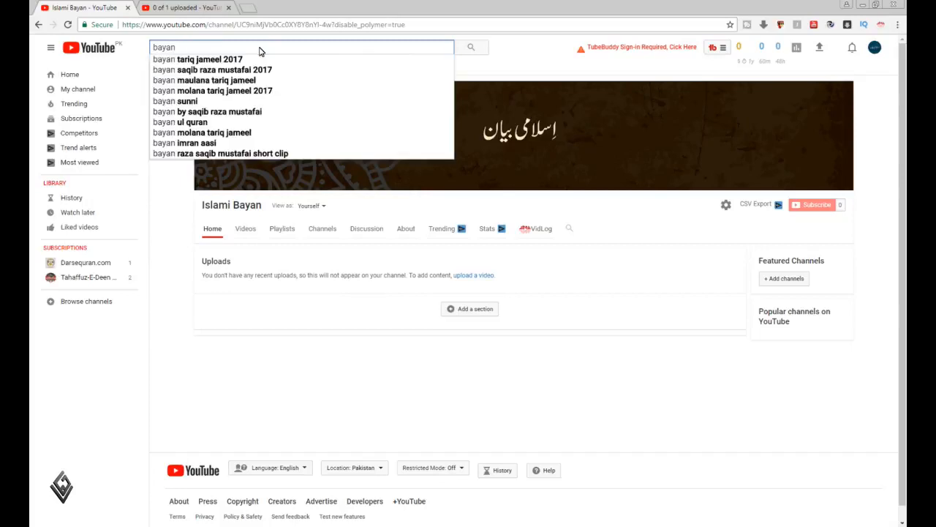
Extend the search term to "bayan ve" to look at more specific keyword suggestions
text(m)
key(BackSpace)
text(ve)
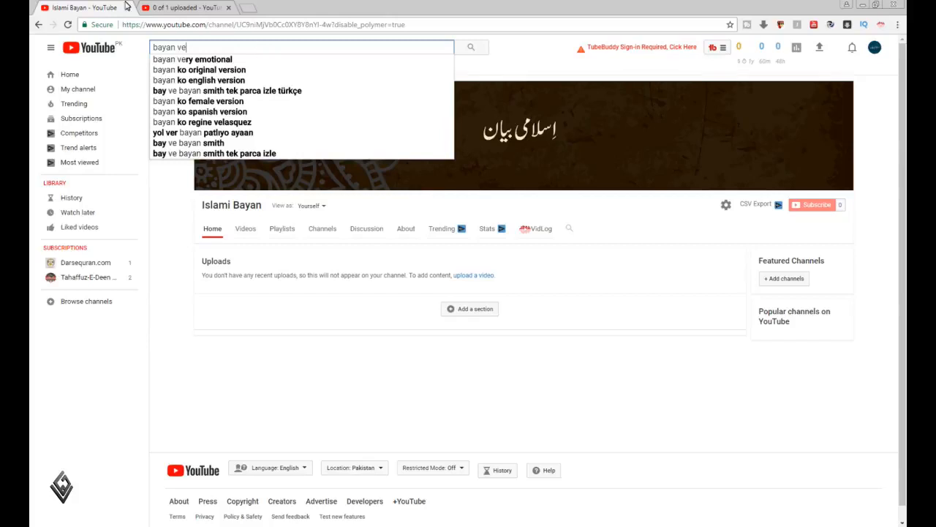
Examine the vidIQ recommended tags and videos to gain views from on the upload page, and return to the channel page
click(179, 5)
scroll(594, 403, down, 6)
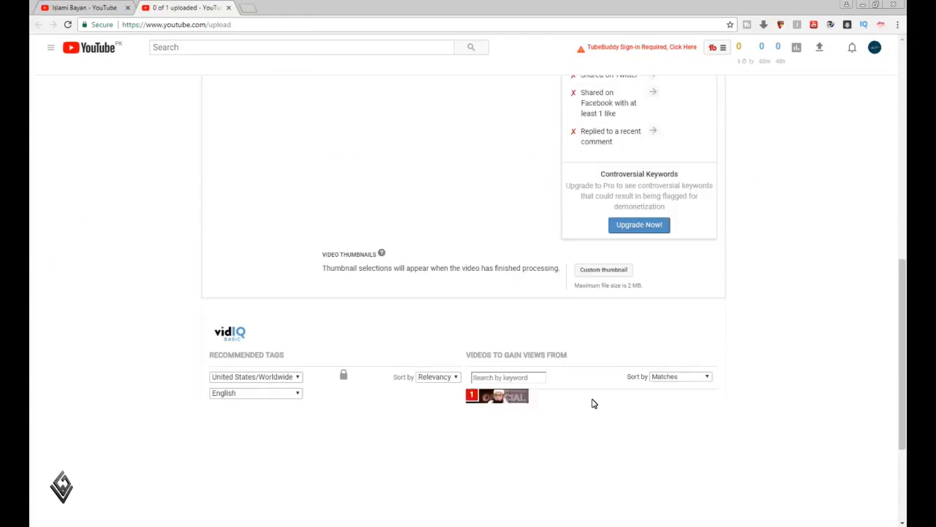
scroll(594, 403, down, 3)
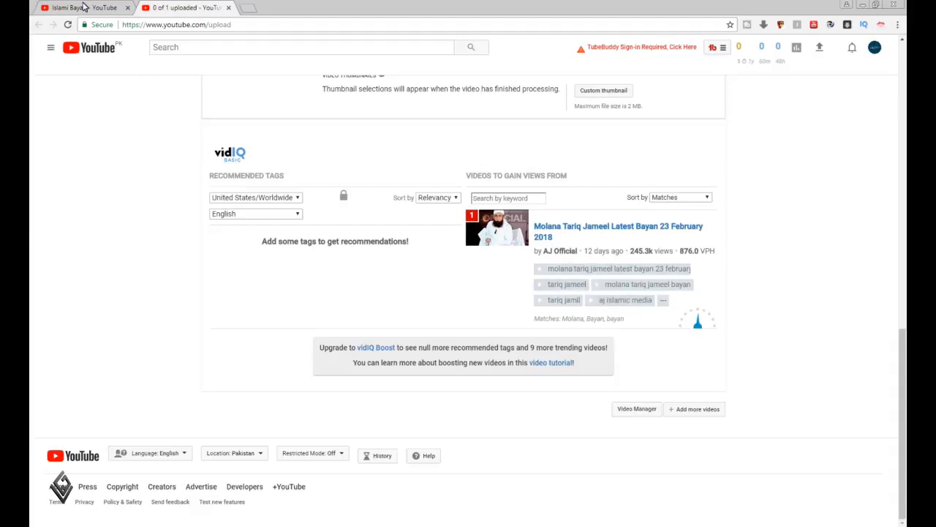
click(85, 7)
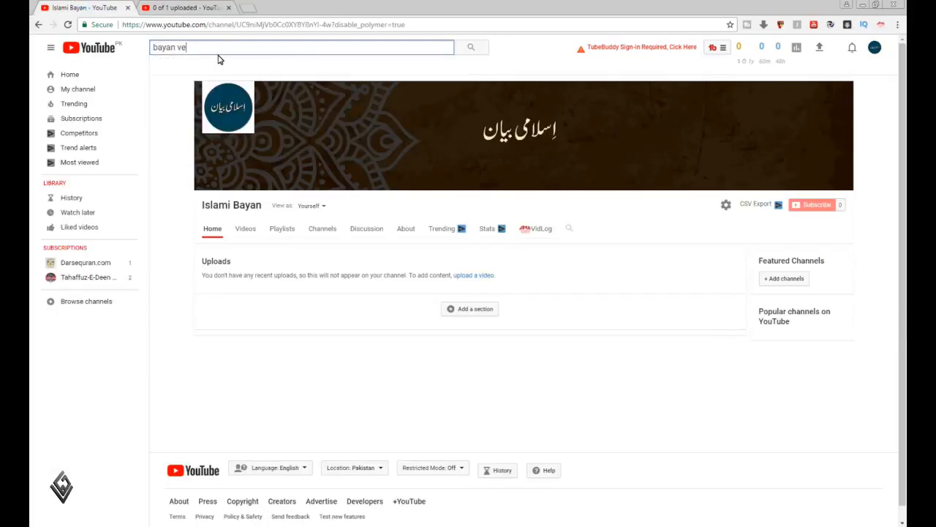
Replace the search term with "molana aziz" to look through YouTube's suggestions for the speaker's name
key(BackSpace)
key(BackSpace)
key(BackSpace)
key(BackSpace)
key(BackSpace)
key(BackSpace)
key(BackSpace)
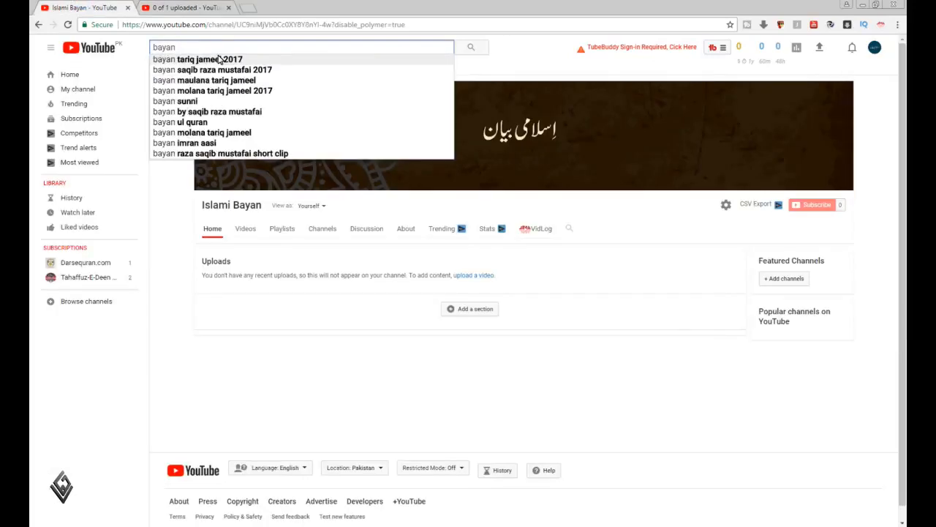
key(BackSpace)
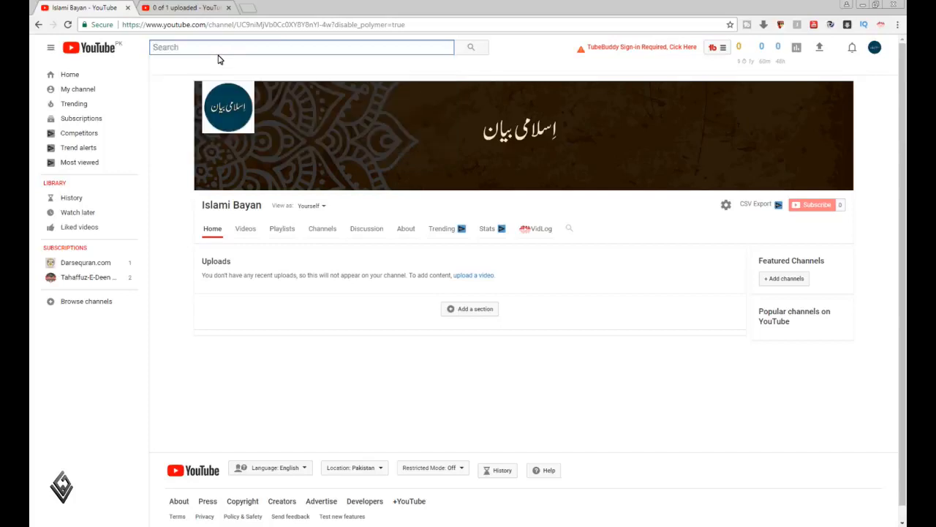
text(mo)
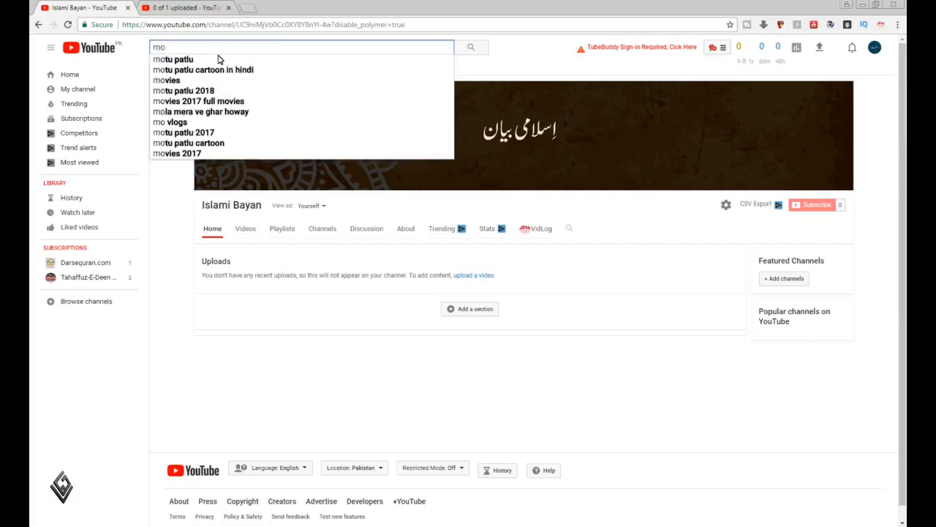
text(lana aziz)
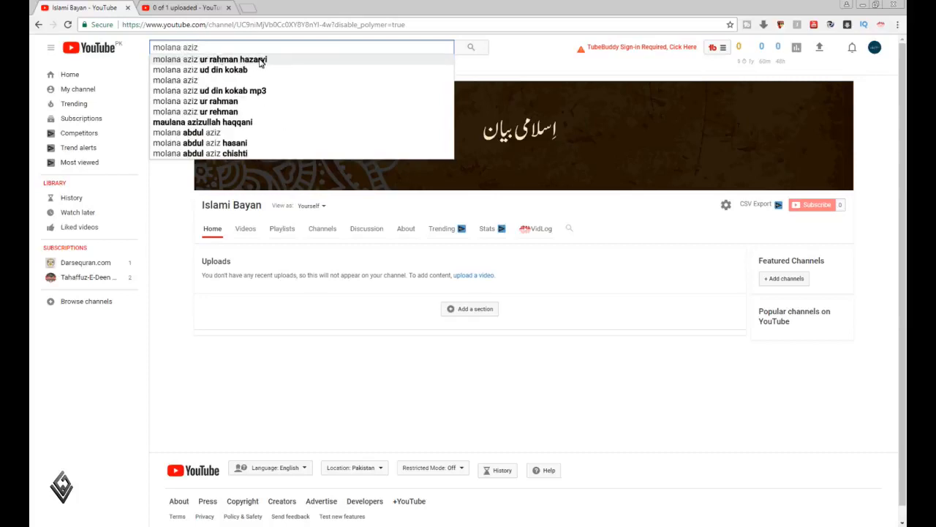
Copy the suggestion "molana aziz ur rahman hazarvi" and paste it into the video description on the upload page
key(Down)
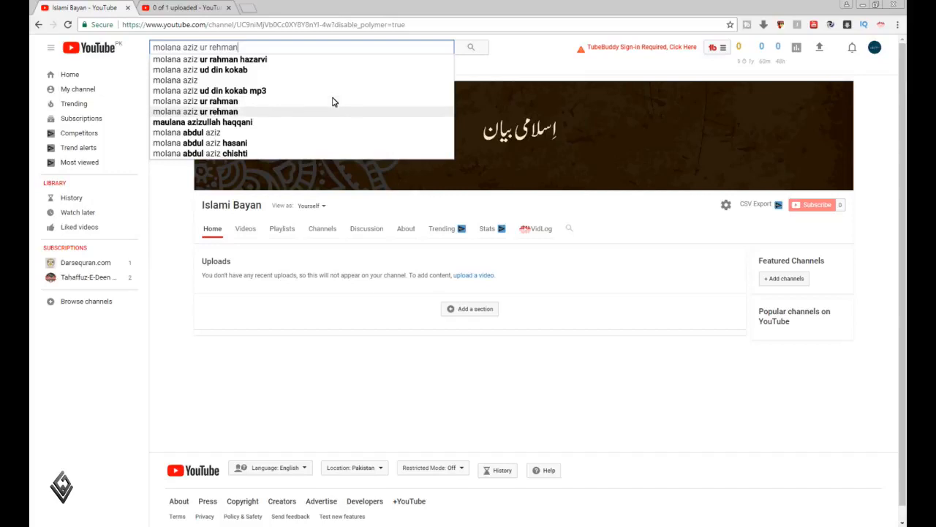
key(Down)
key(Up)
key(Up)
key(Up)
key(Up)
key(Up)
key(Up)
key(ctrl+a)
key(ctrl+c)
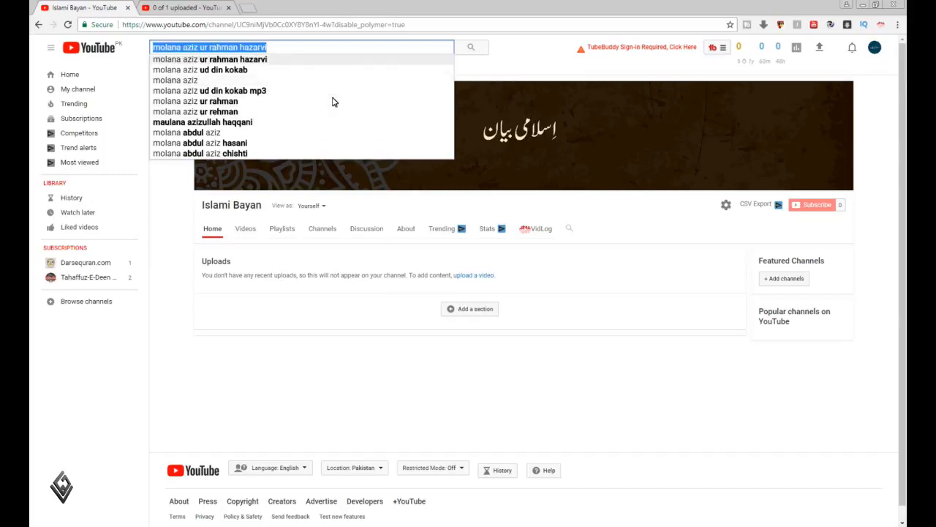
click(196, 8)
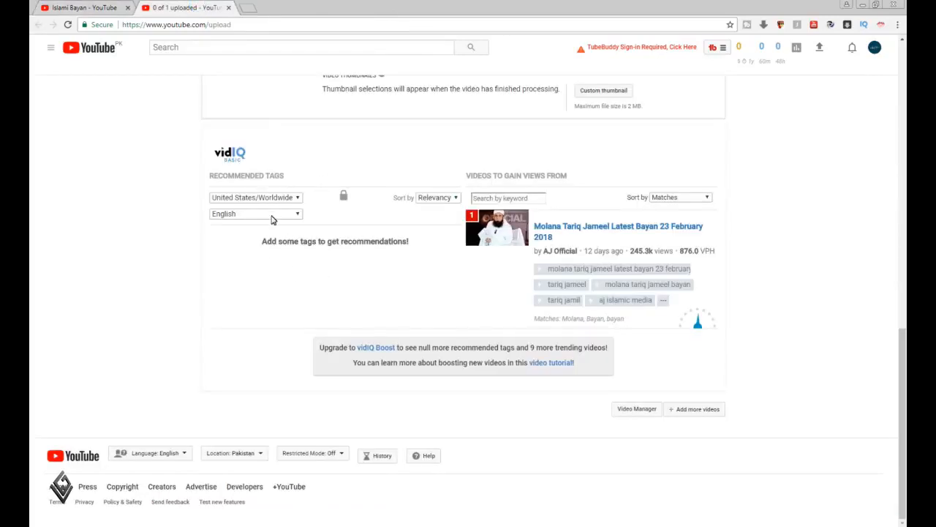
scroll(271, 217, up, 8)
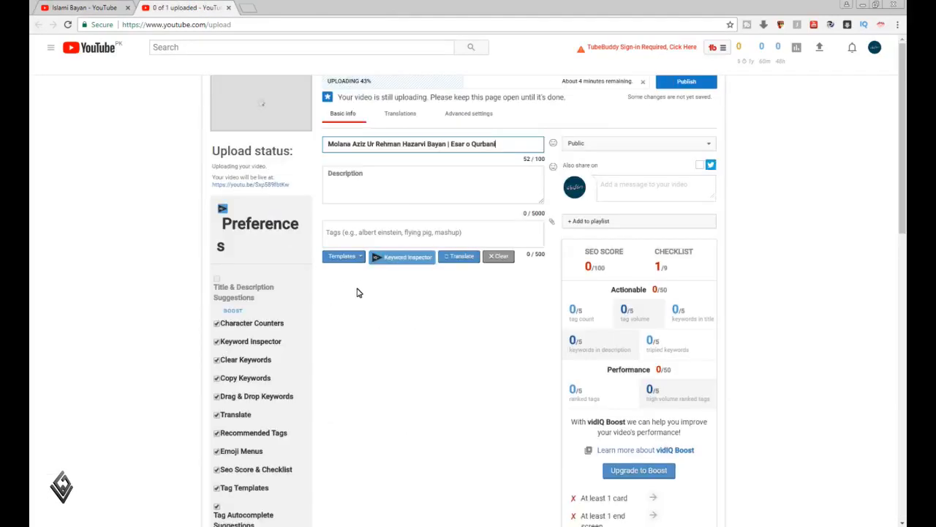
click(373, 187)
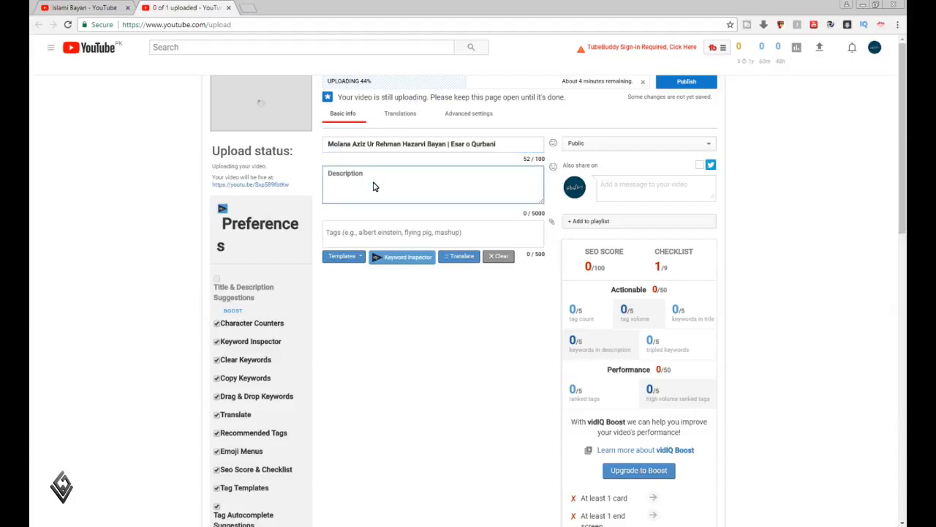
key(ctrl+v)
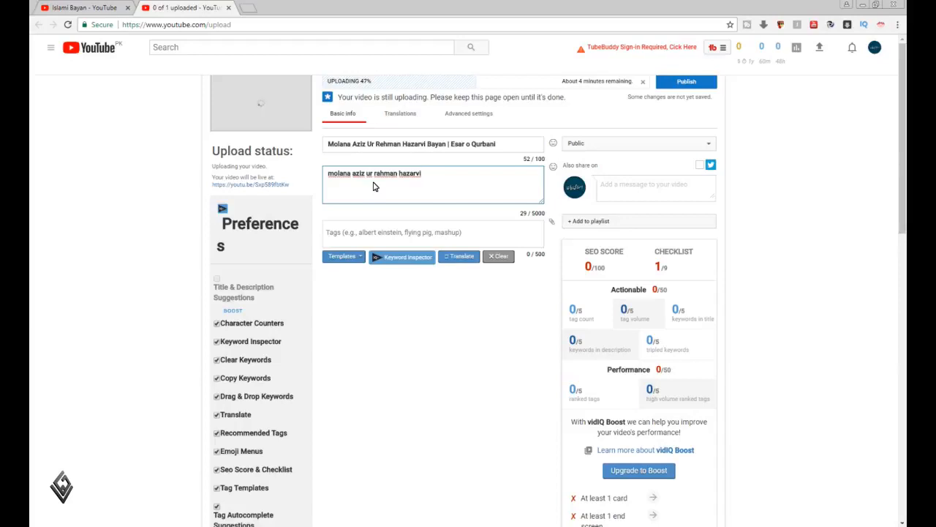
Capitalise the first letters of "Molana" and "Aziz" in the video description
key(Home)
key(shift+Right)
text(M)
key(ctrl+Right)
key(shift+Right)
key(Left)
key(shift+Left)
text(A)
Capitalise "Rahman" in the description and add a "|" separator at the end of the text
key(Right)
key(Right)
key(Right)
key(shift+Left)
text(R)
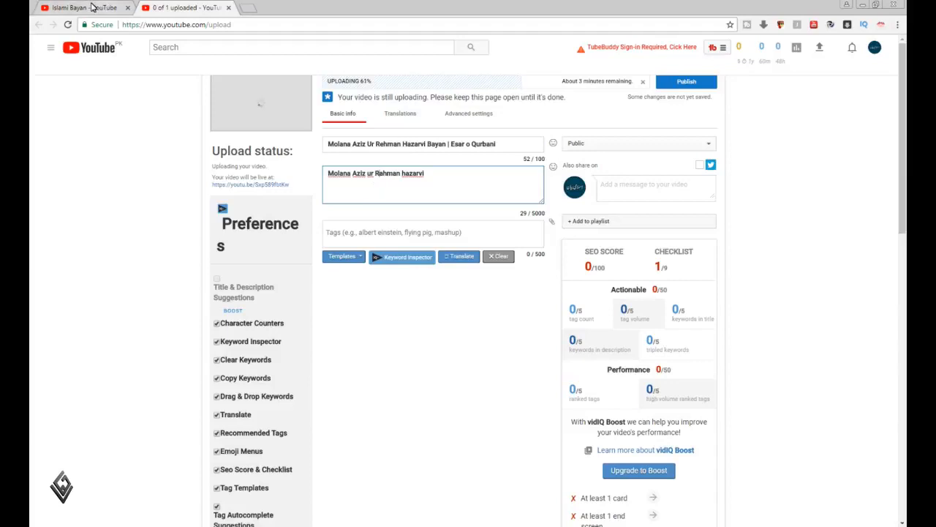
click(460, 183)
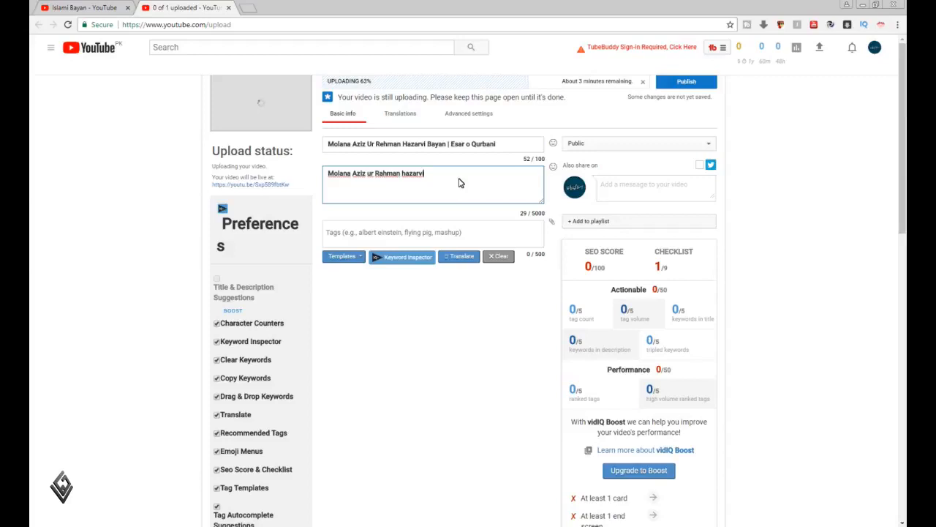
text(|)
Return to the channel page and check search suggestions for "molana aziz ur rahman" with "ba" added in place of "hazarvi"
click(81, 6)
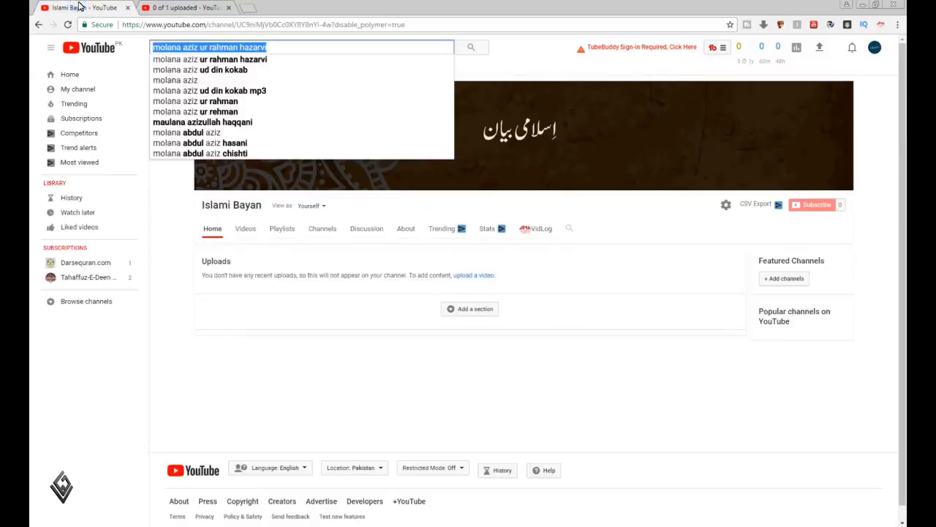
click(295, 46)
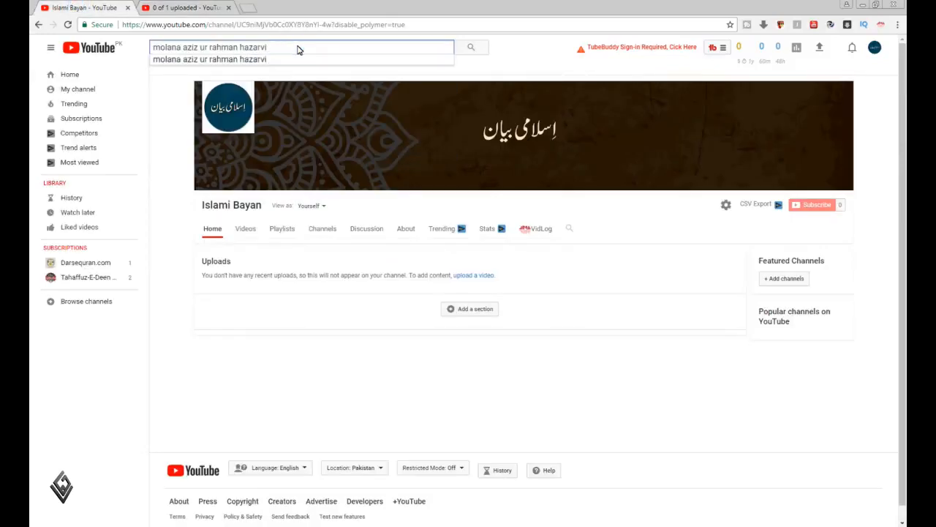
key(shift+Left)
key(shift+Left)
key(shift+Left)
key(shift+Left)
key(shift+Left)
key(shift+Left)
key(shift+Left)
key(shift+Left)
key(BackSpace)
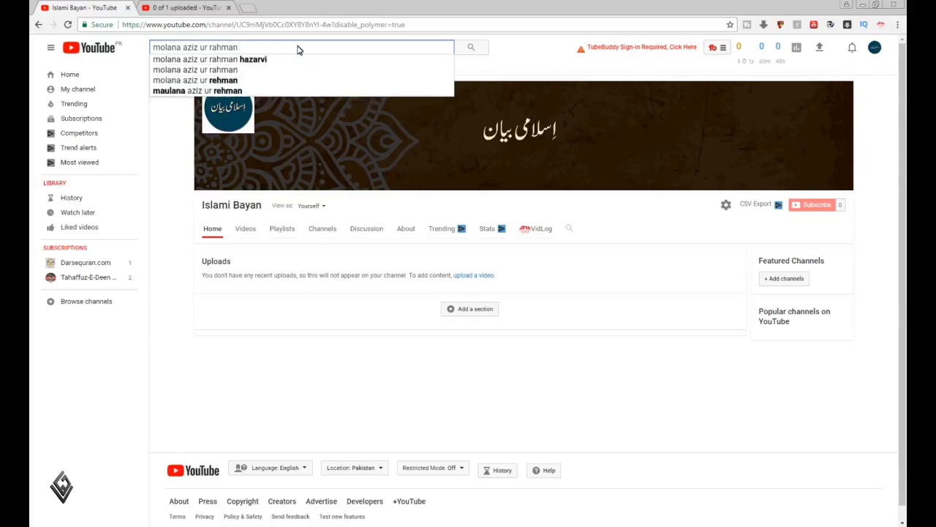
text(ba)
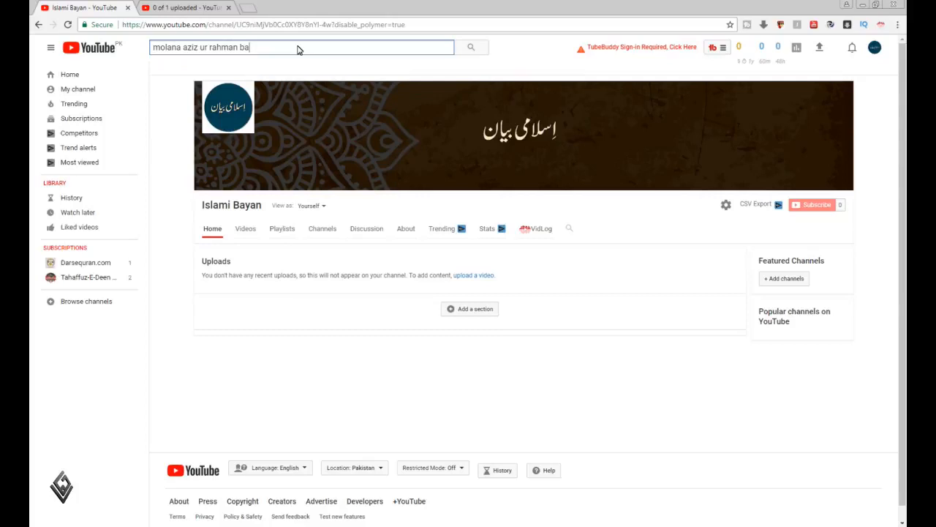
key(BackSpace)
key(BackSpace)
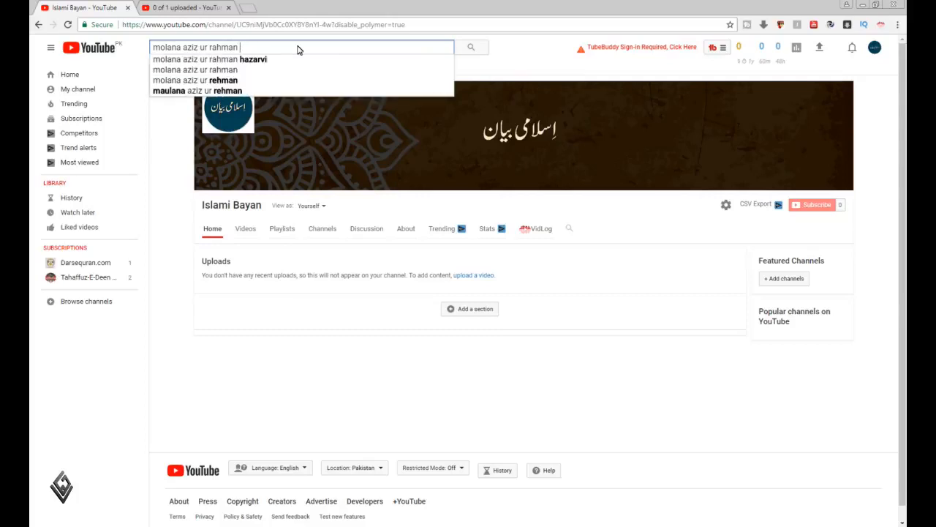
Check YouTube's search suggestions for "very" and clear the term
key(ctrl+a)
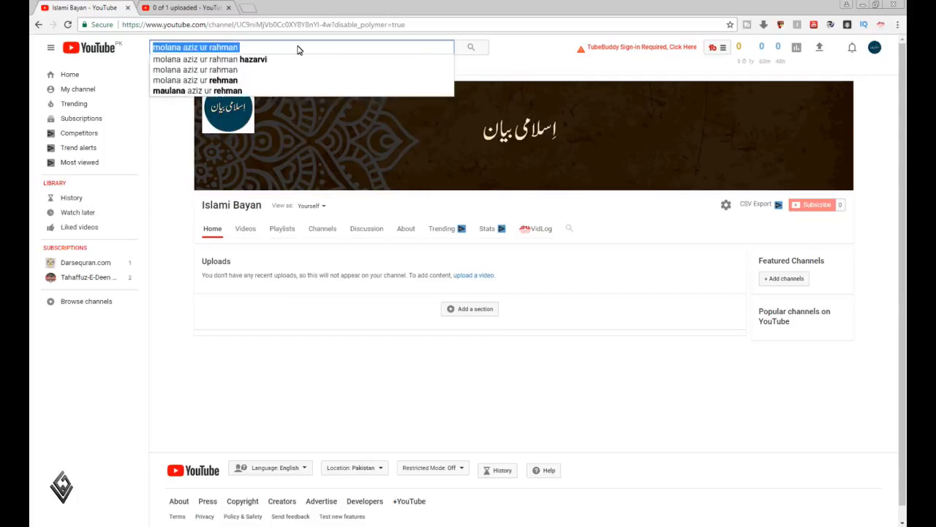
text(very)
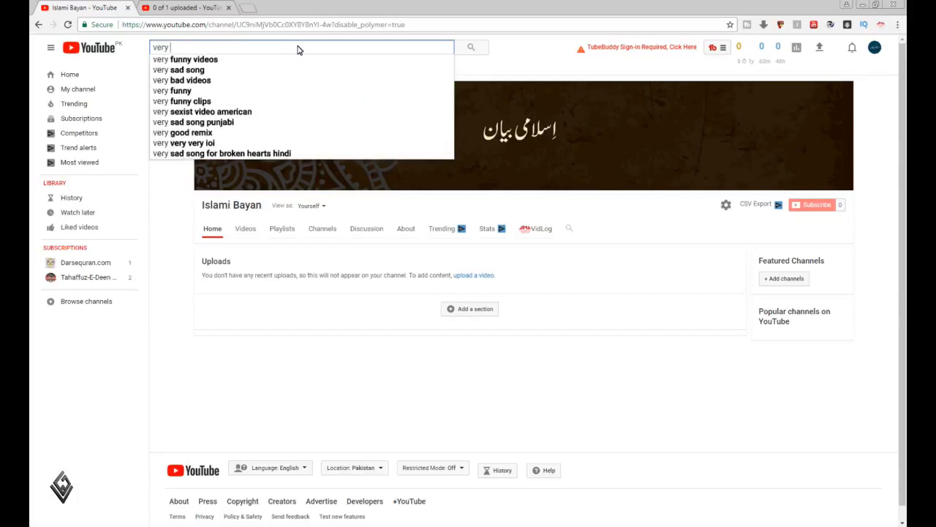
key(BackSpace)
key(BackSpace)
key(BackSpace)
key(BackSpace)
key(BackSpace)
Copy the suggestion "azizur rahman hazarvi" for the search term "azizur" and paste it after the separator in the video description
text(az)
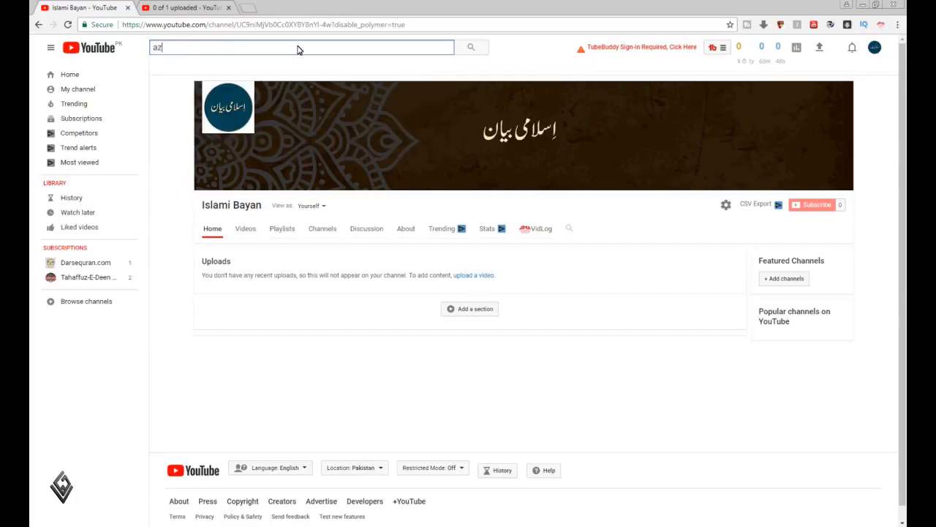
text(izur)
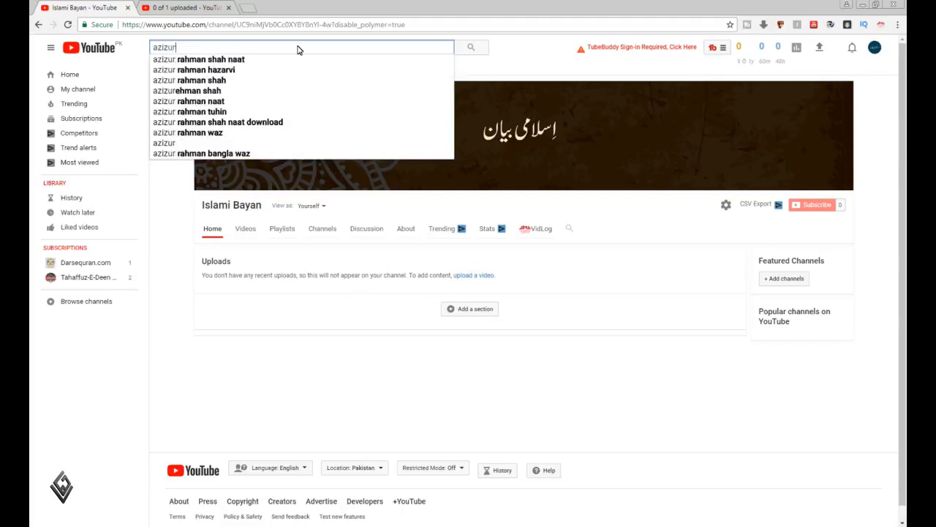
key(Down)
key(Down)
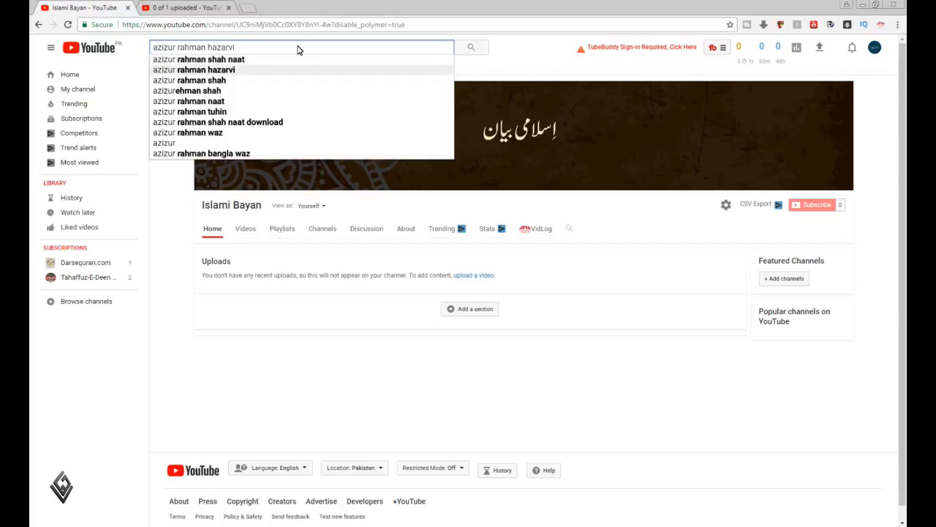
key(ctrl+a)
key(ctrl+c)
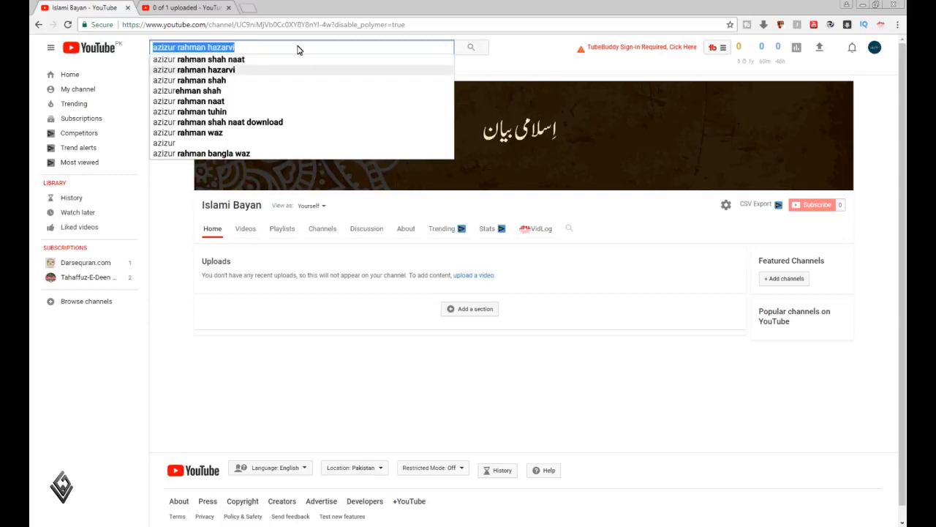
click(205, 6)
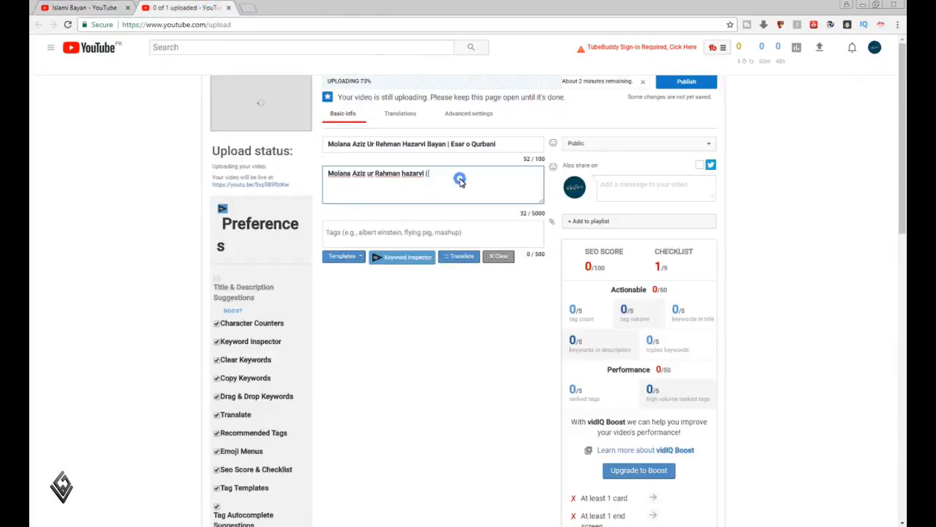
key(ctrl+v)
Append "| Very Important Bayan." to the end of the video description
text(| BA)
key(BackSpace)
key(BackSpace)
text(Very Importan )
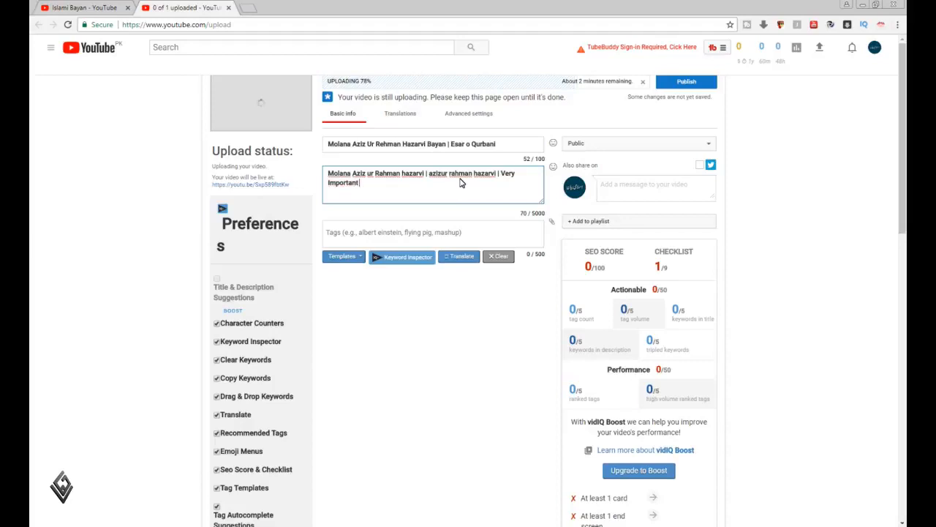
text( Bayan.)
Switch to the channel page and look through the search suggestions for "bayan esar"
click(511, 147)
click(76, 8)
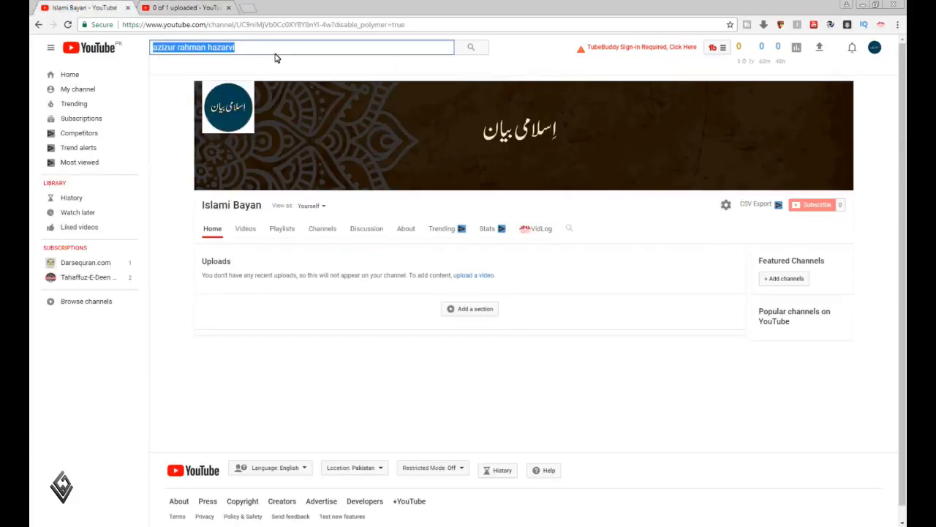
text(bayan e)
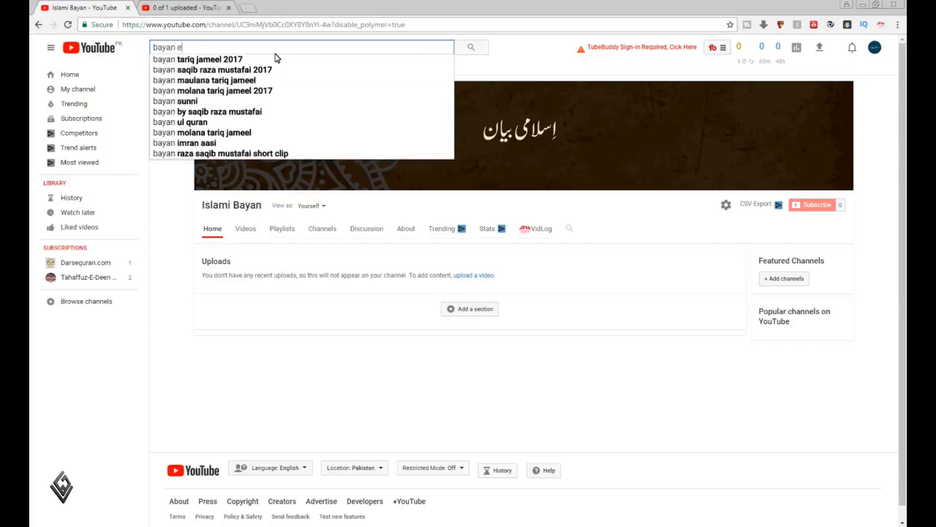
text(sar)
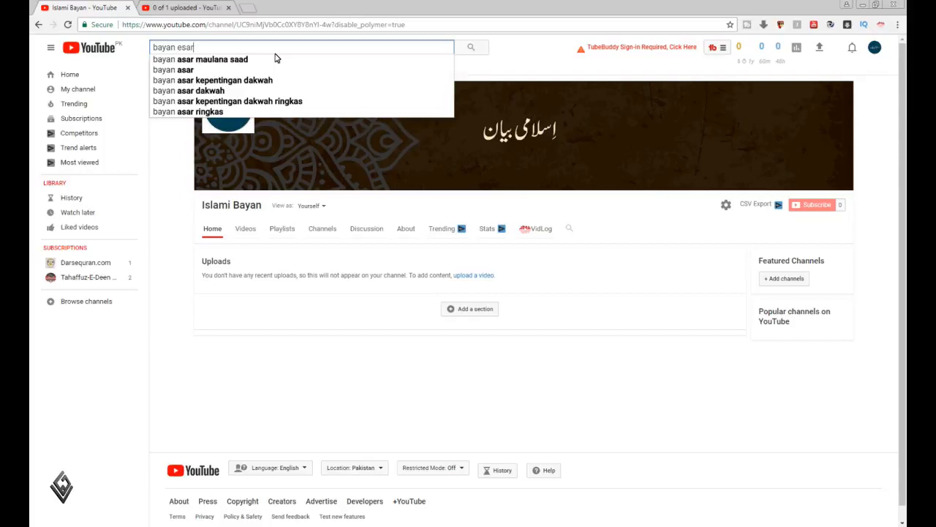
key(BackSpace)
key(BackSpace)
key(BackSpace)
key(BackSpace)
key(BackSpace)
key(BackSpace)
key(BackSpace)
key(BackSpace)
key(BackSpace)
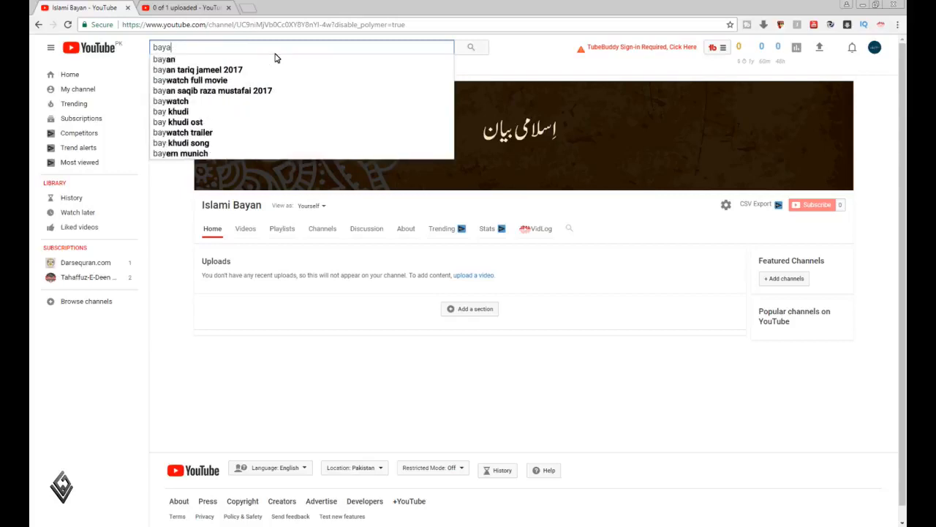
key(BackSpace)
Look up YouTube's search suggestions for "esar o" and copy the suggestion "esaar o qurbani"
text(esar)
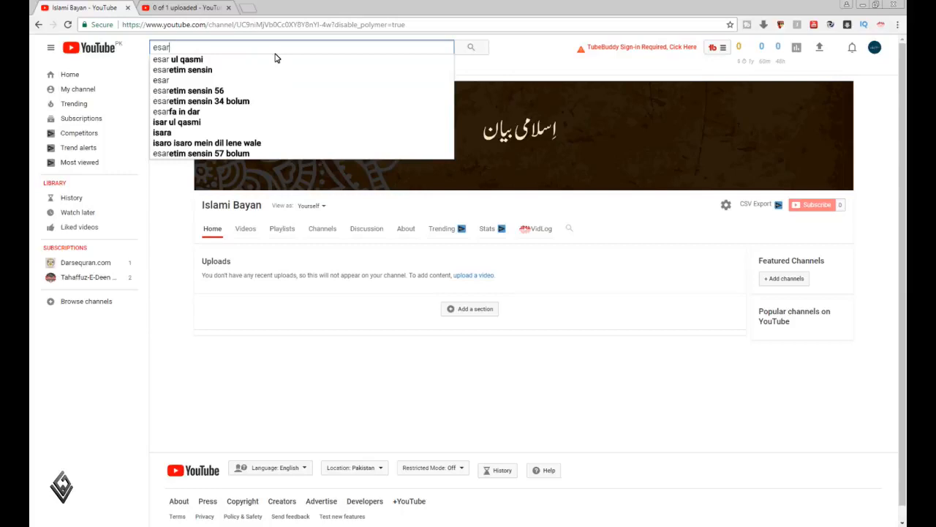
text(o)
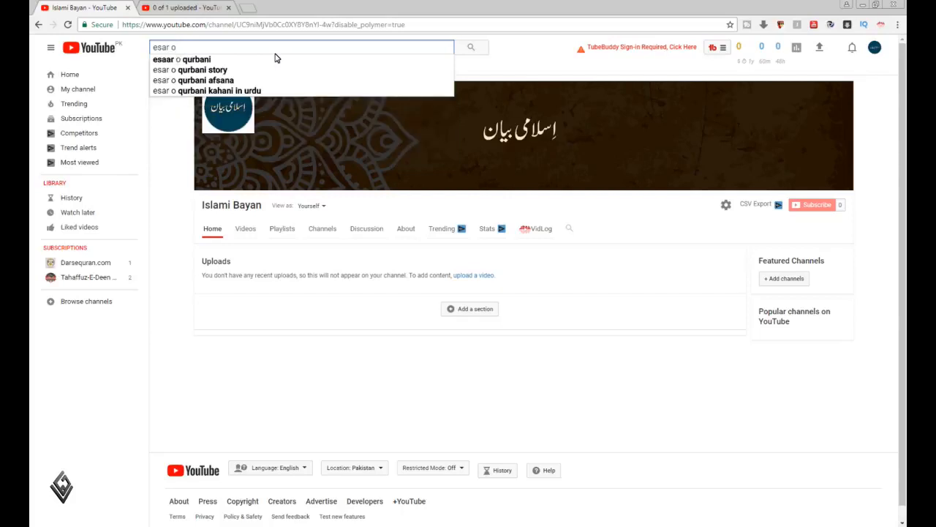
key(Down)
key(ctrl+a)
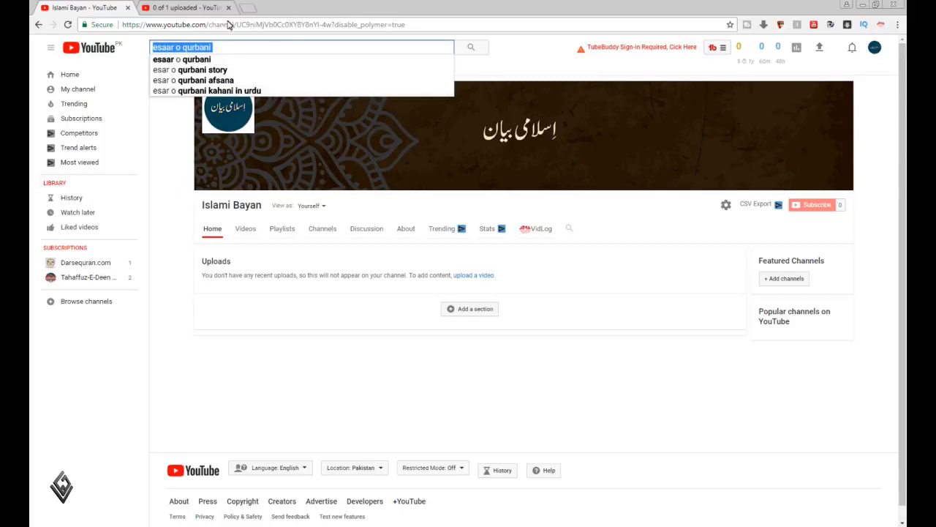
Return to the upload page and append "(esaar o qurbani)" to the end of the video description
click(186, 7)
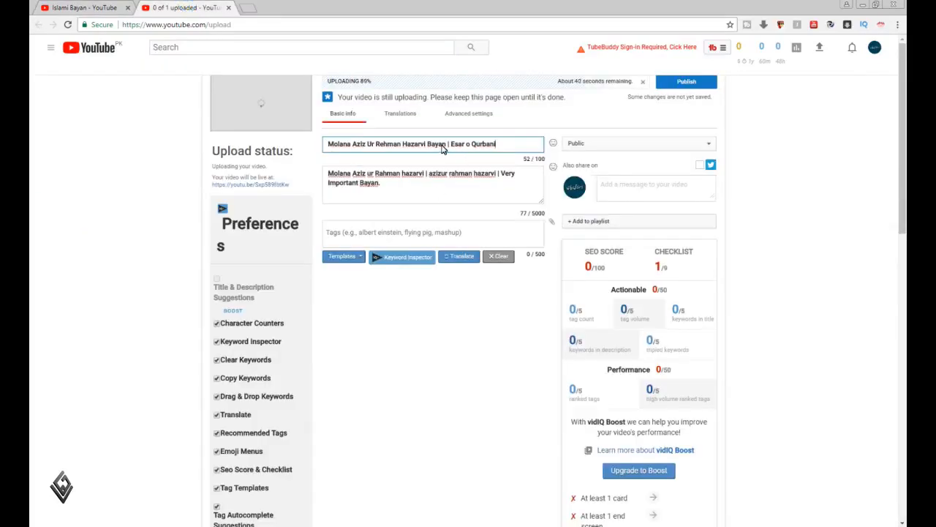
click(419, 194)
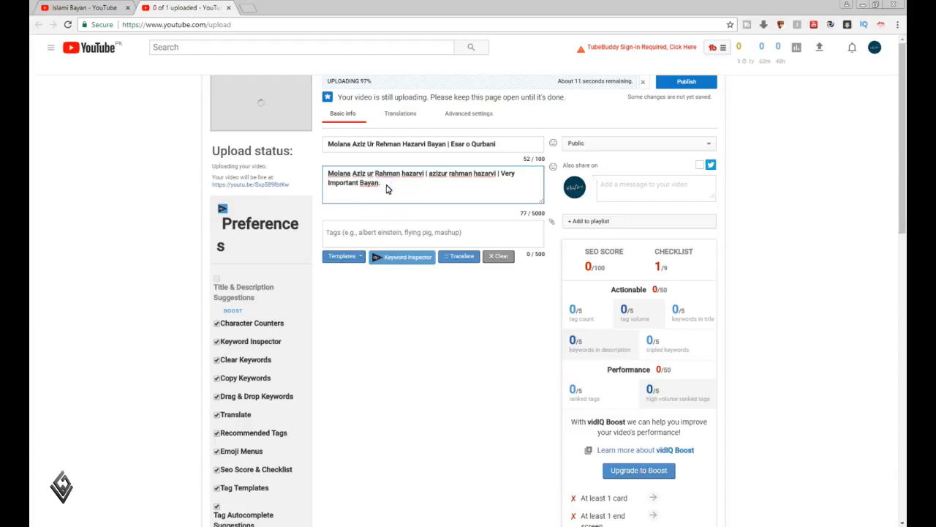
click(525, 144)
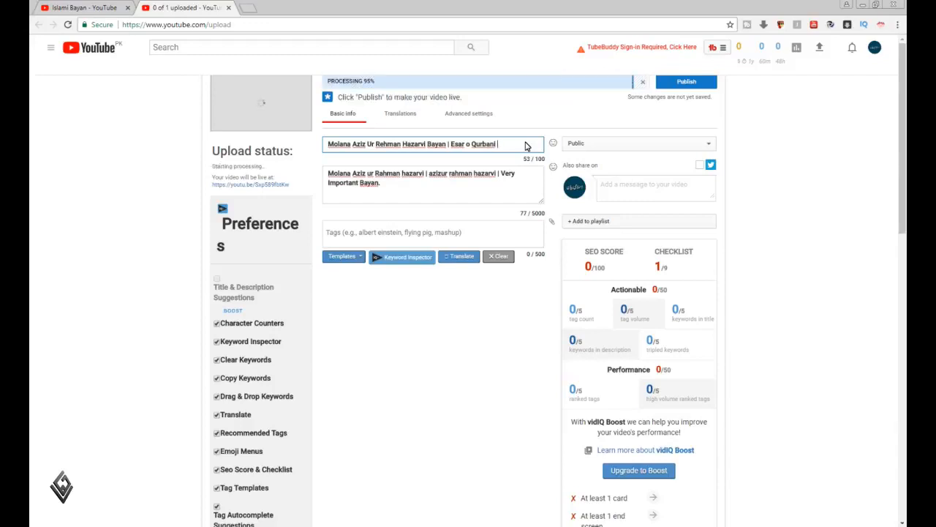
click(422, 198)
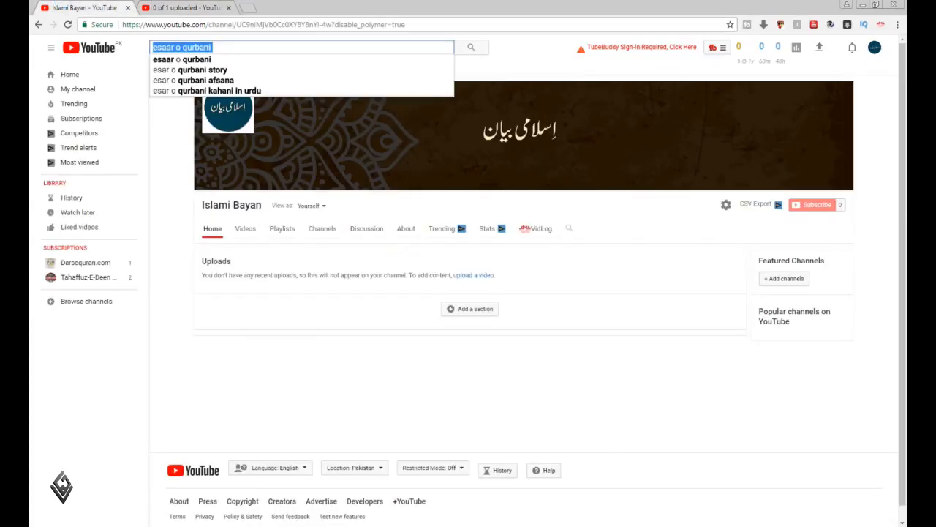
click(63, 6)
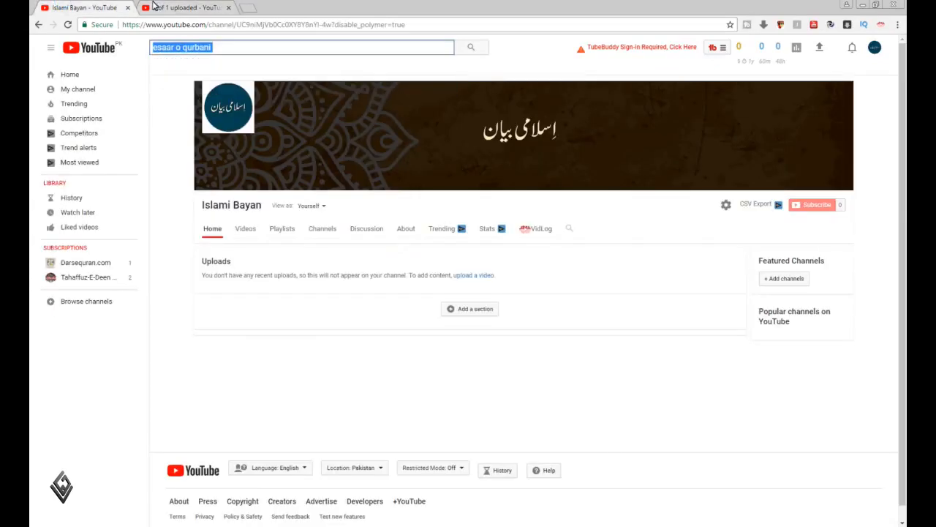
click(168, 5)
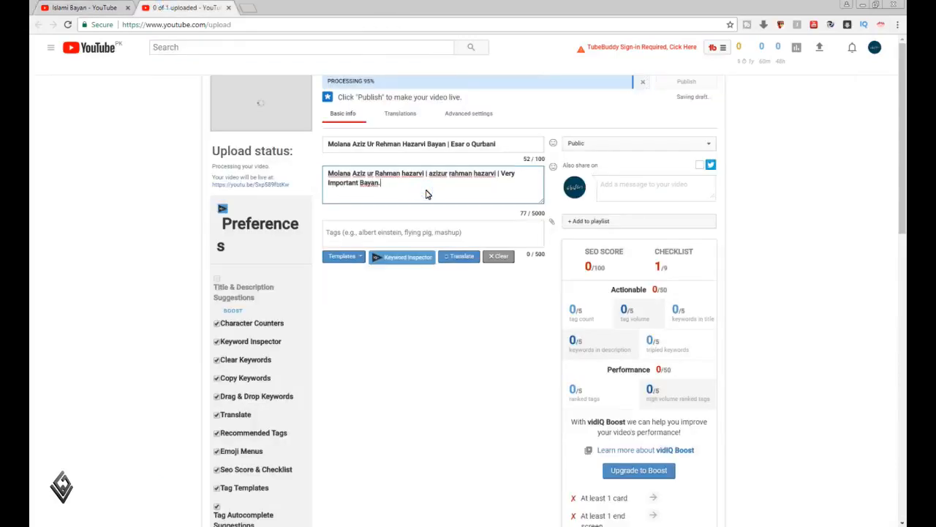
text(()
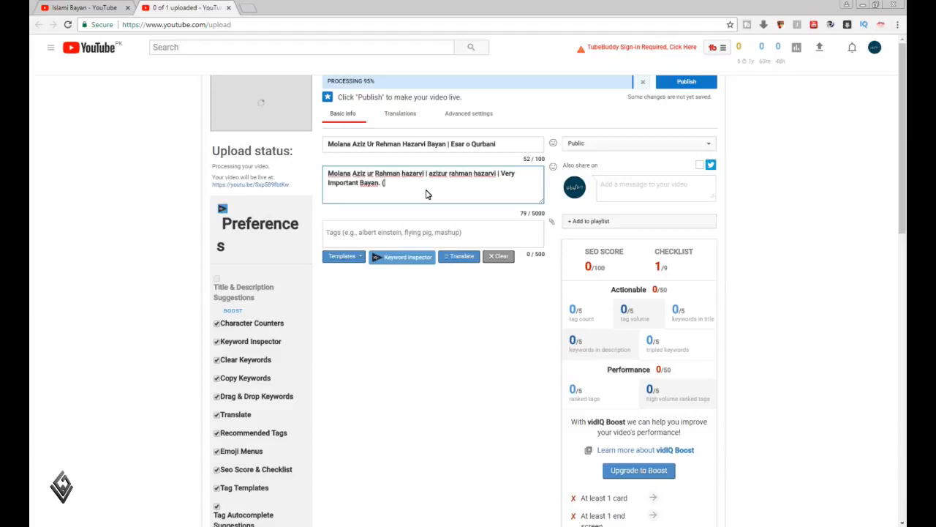
text(esaar o qurbani ))
key(Left)
key(BackSpace)
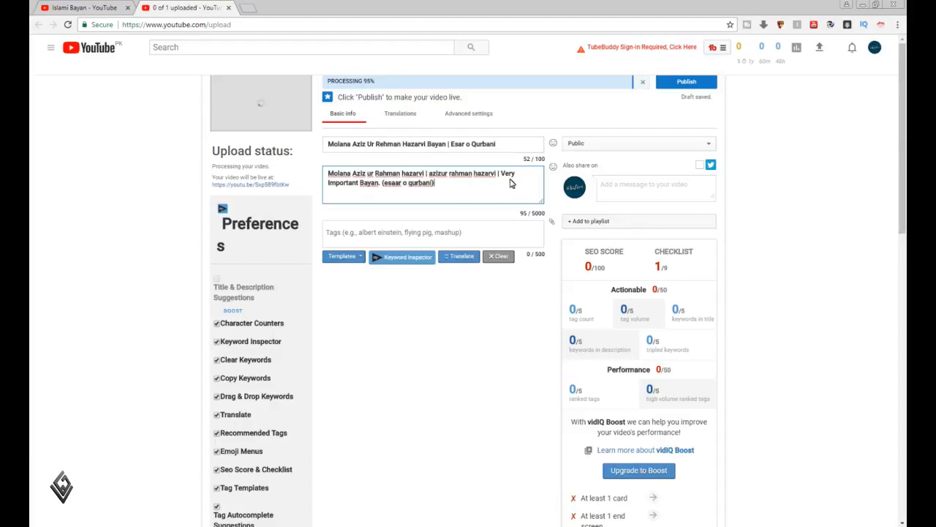
Switch to the channel page, check the search suggestions for "islami bayan" and copy that term
click(98, 6)
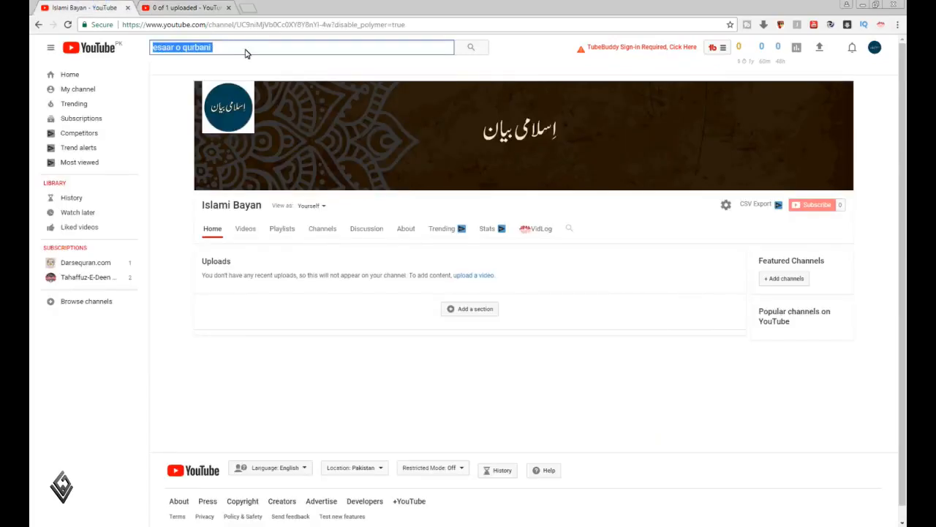
text(islami ba)
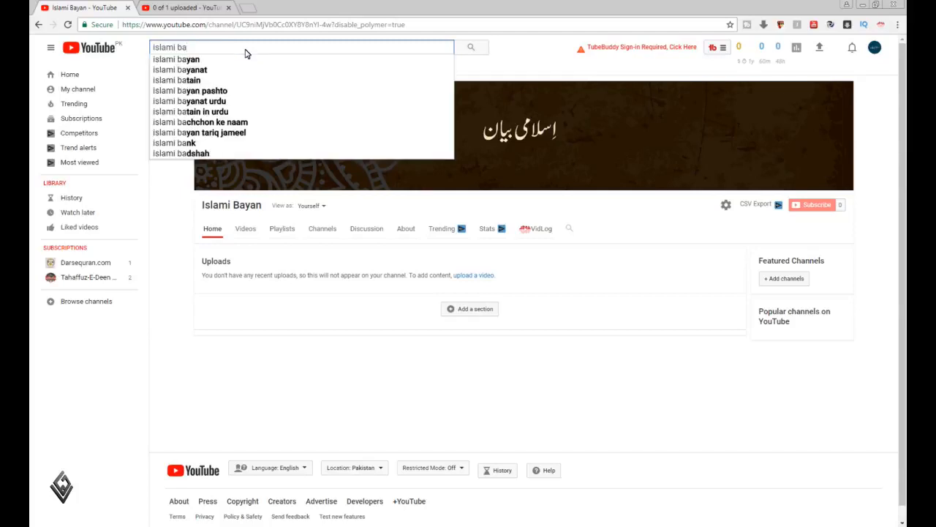
text(yan)
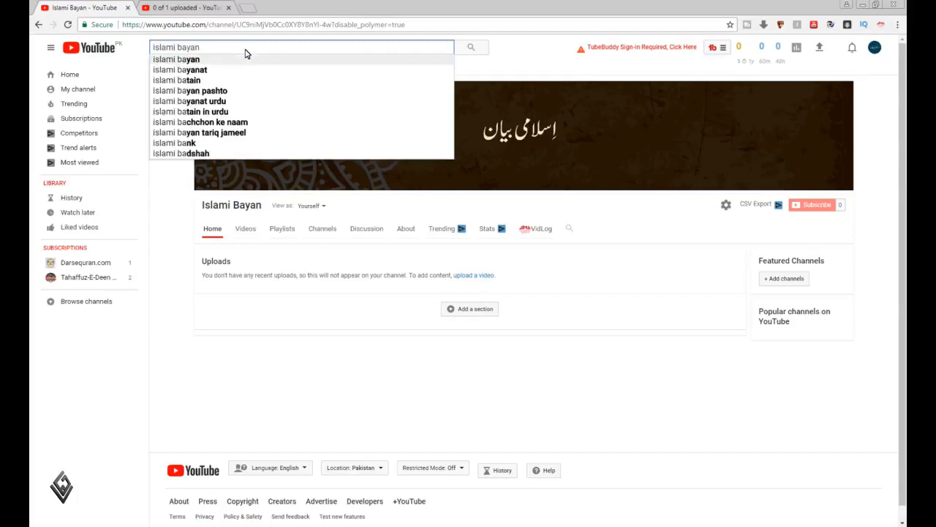
key(ctrl+a)
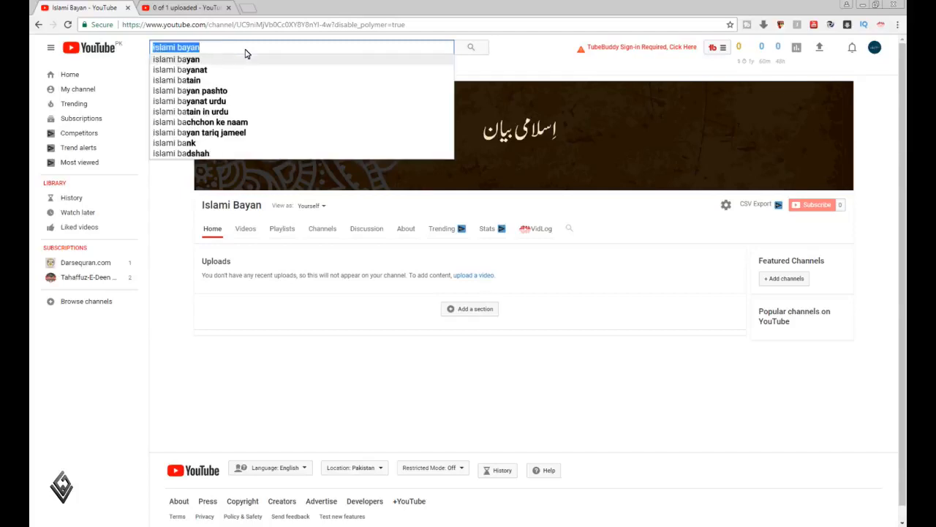
Add the line "Subscribe Our Channel : islami bayan" to the video description, one blank line below the existing text
click(190, 8)
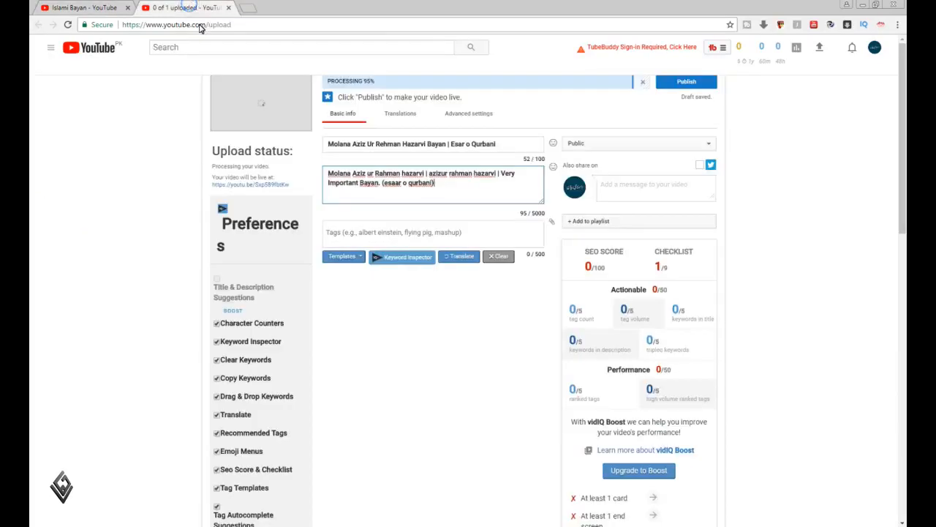
click(375, 193)
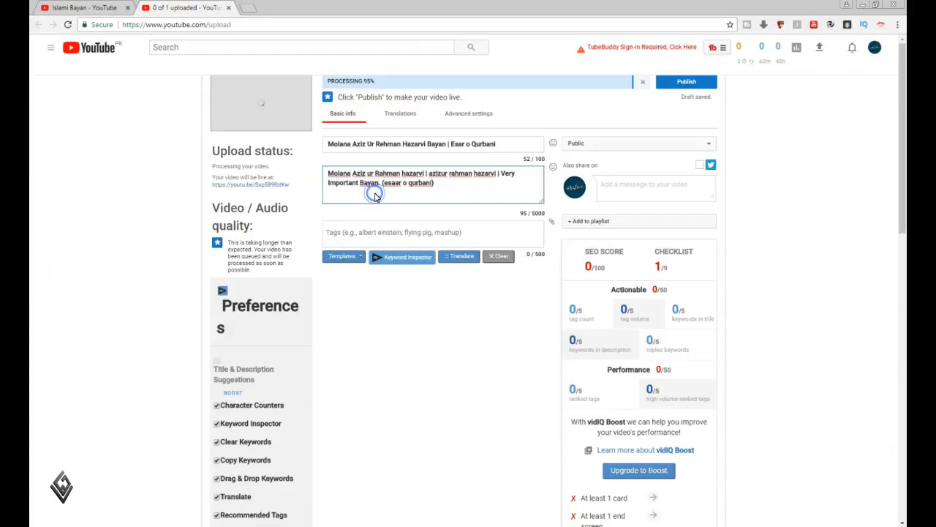
key(Return)
key(Return)
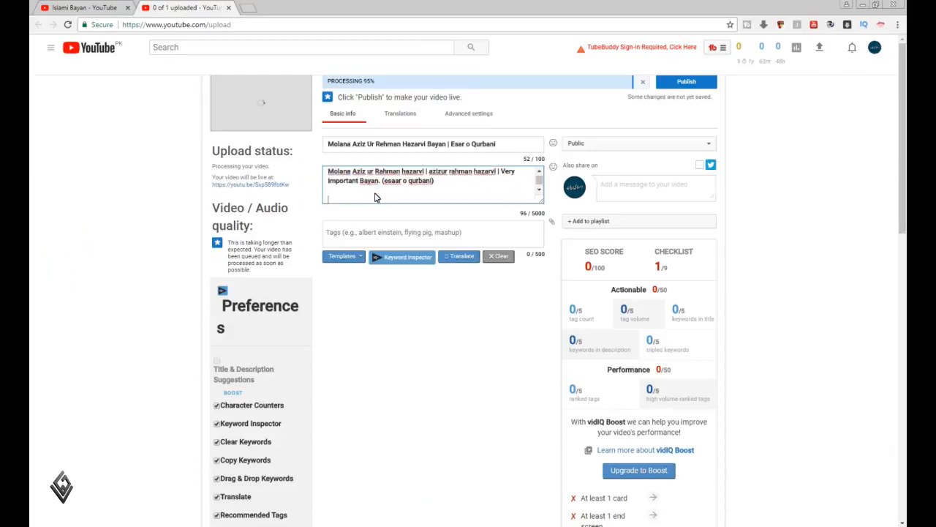
text(Subscr)
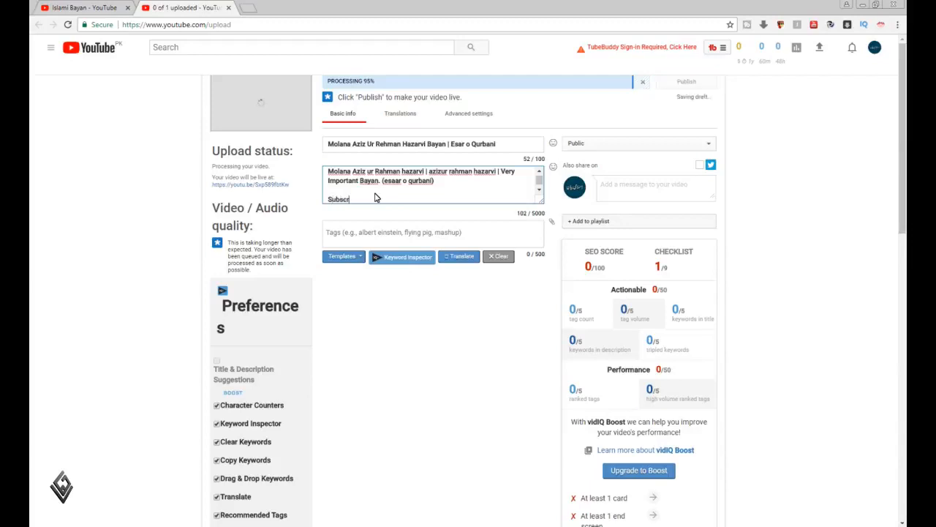
text(ibe Our )
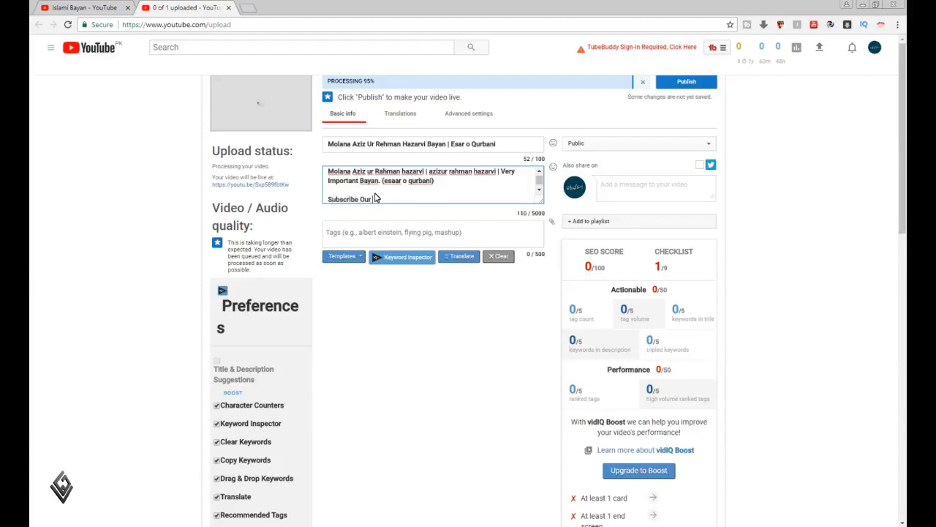
text(Channel : )
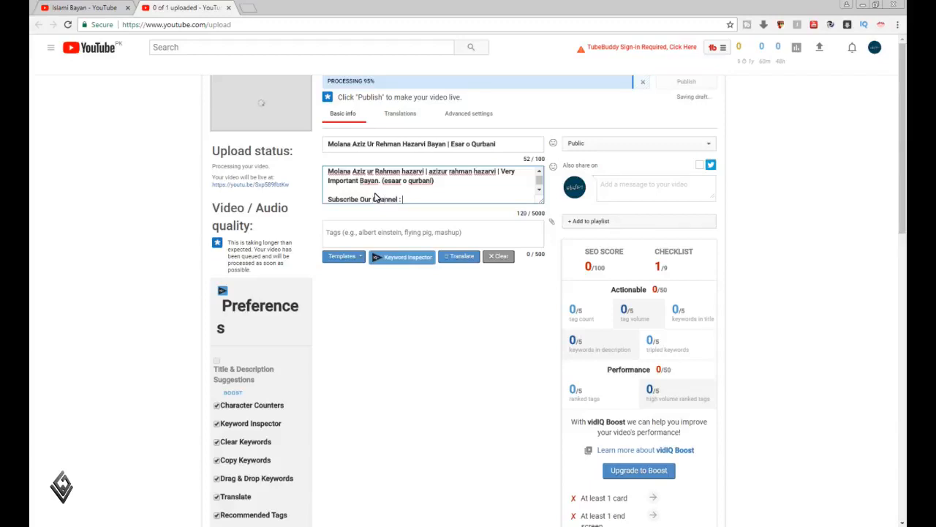
text(islami bayan)
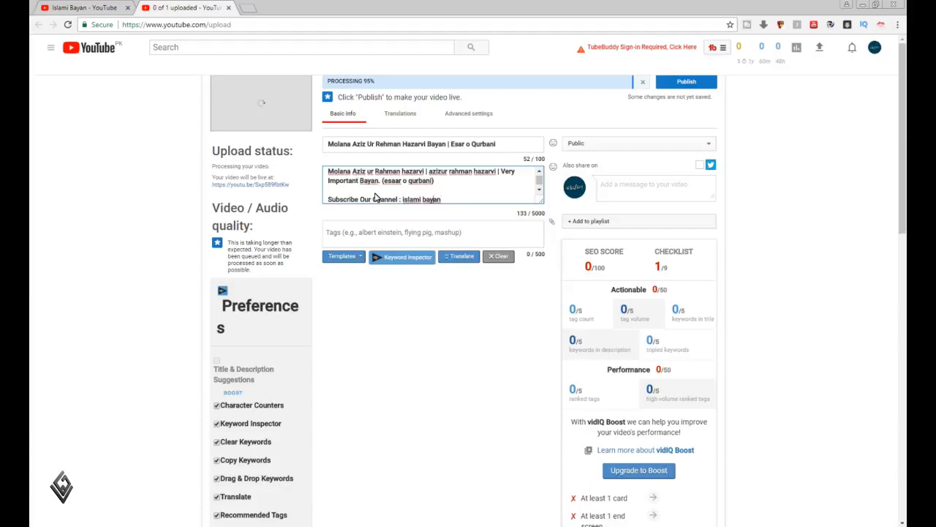
Capitalise the channel name in the description's subscribe line as "Islami Bayan"
key(shift+Left)
text(B)
key(Delete)
text(I)
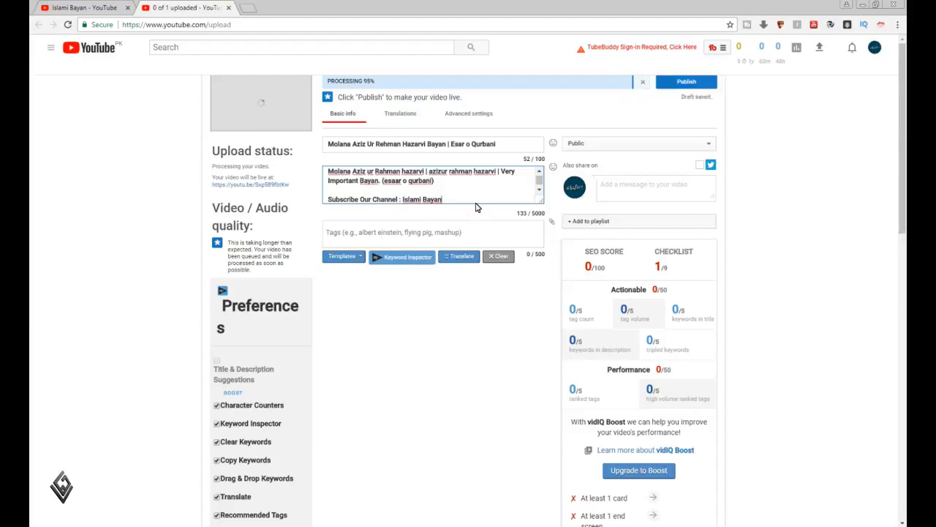
Add the Urdu line "اسلامی بیان" below the subscribe line and enlarge the description box
key(Return)
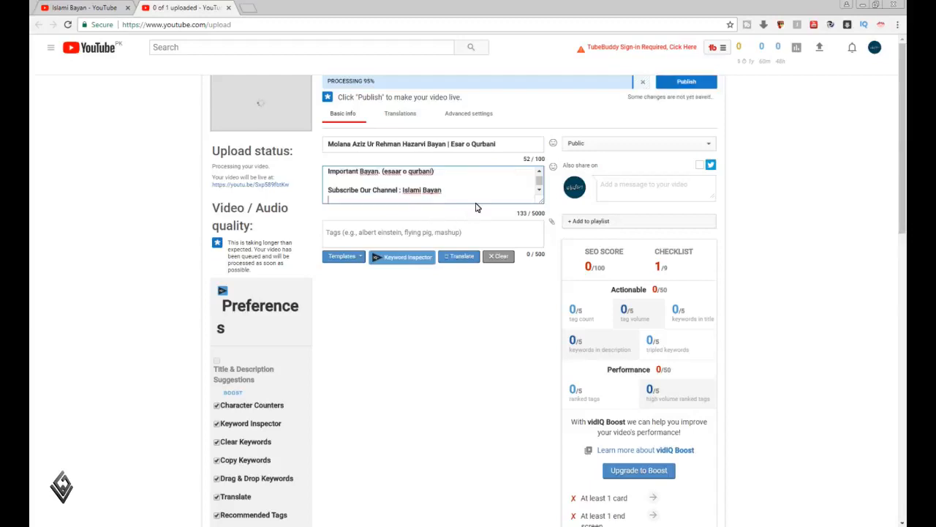
text(اسلامی بیان)
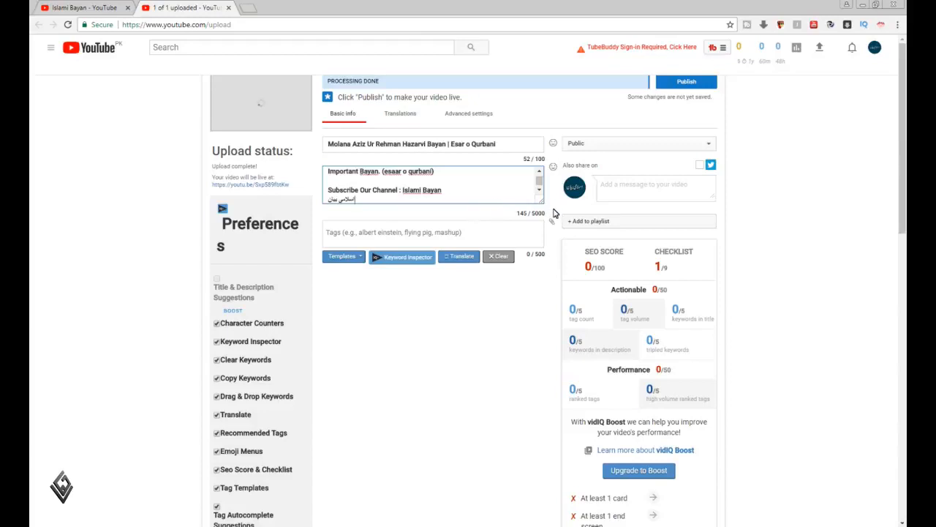
click(537, 192)
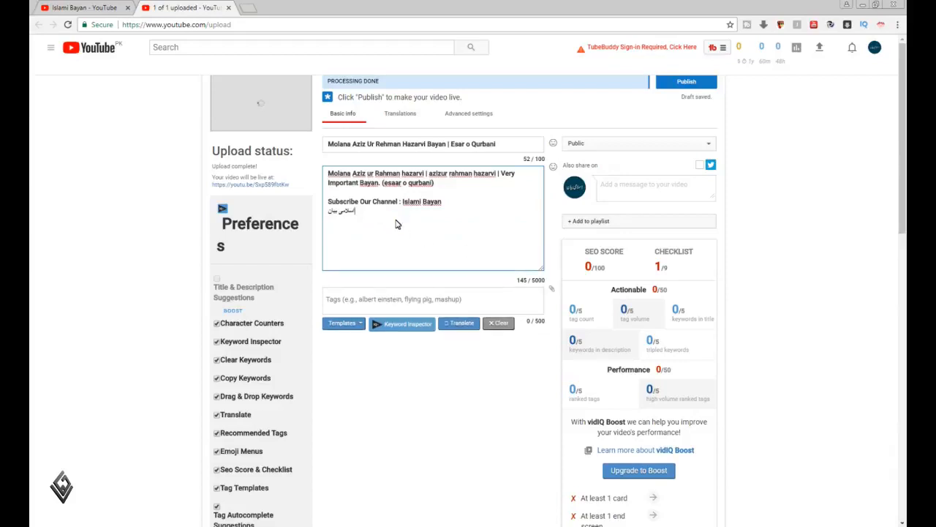
Add the Urdu topic line "موضوع: ایثار و قربانی" at the end of the video description
key(Return)
text(اہ)
text(ضو)
text(ع)
text(: اسلام)
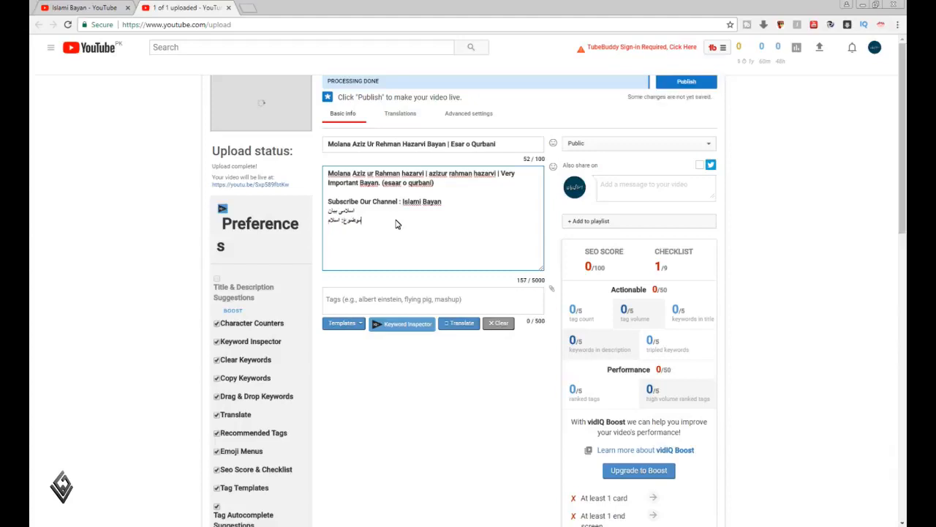
key(BackSpace)
key(BackSpace)
key(BackSpace)
text(یثار و)
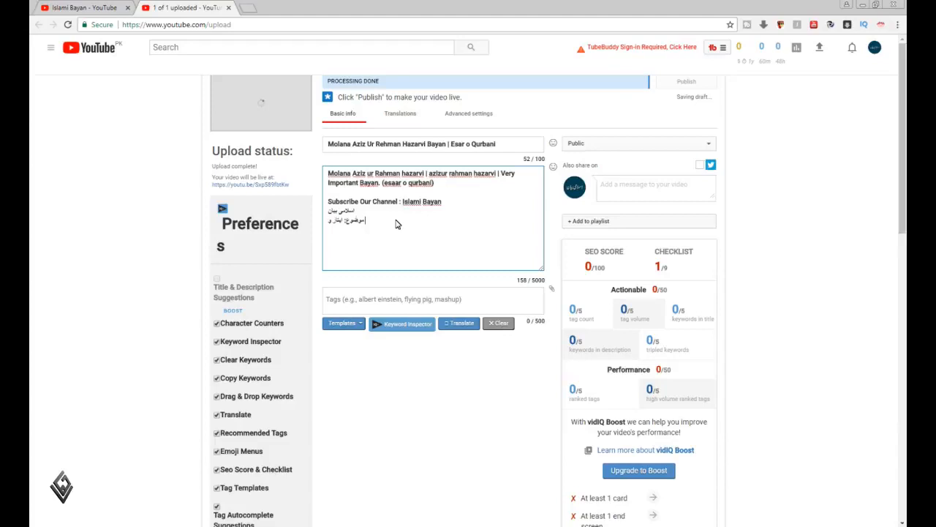
text( قربانی)
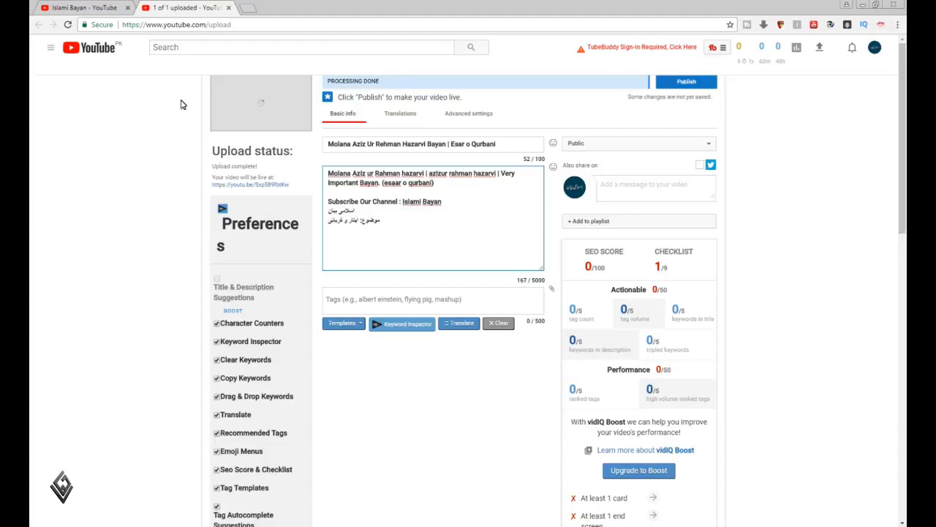
Switch to the channel page and check the search suggestions for the Urdu term "ایثار و قر", shortening it to "ایثار"
click(98, 11)
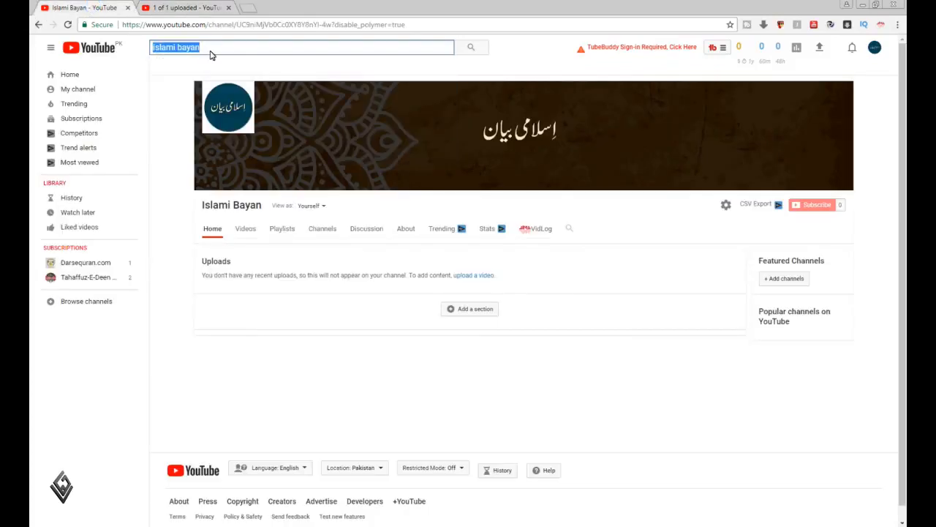
text(ا)
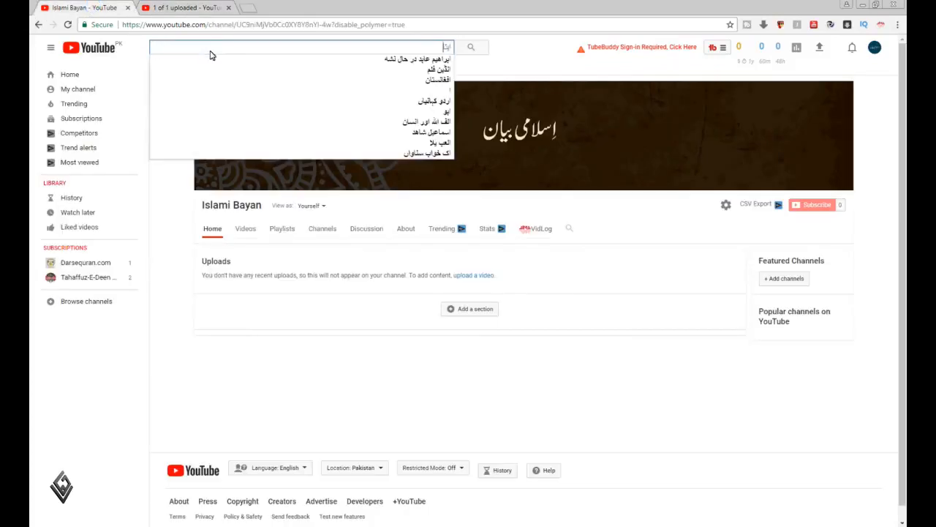
text(یثار و)
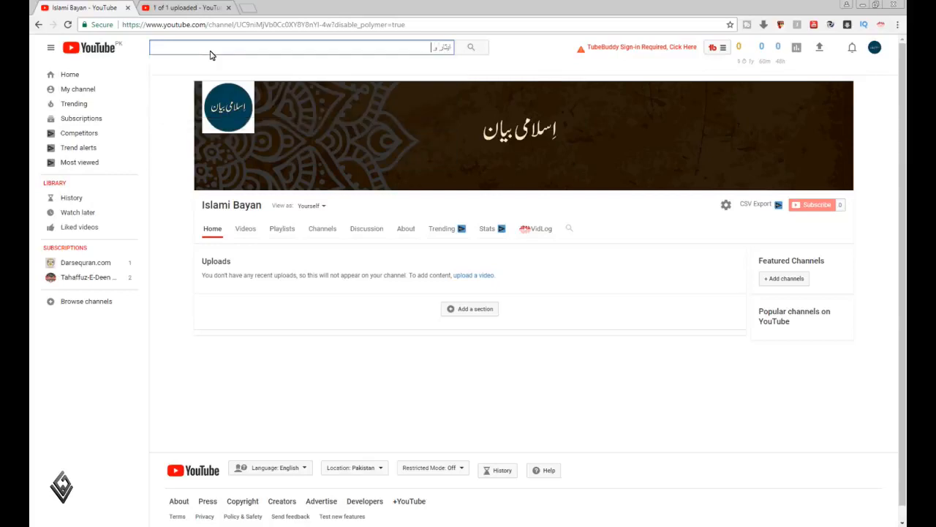
text( قر)
key(BackSpace)
text(رب)
key(BackSpace)
key(BackSpace)
key(BackSpace)
key(BackSpace)
key(BackSpace)
key(BackSpace)
key(BackSpace)
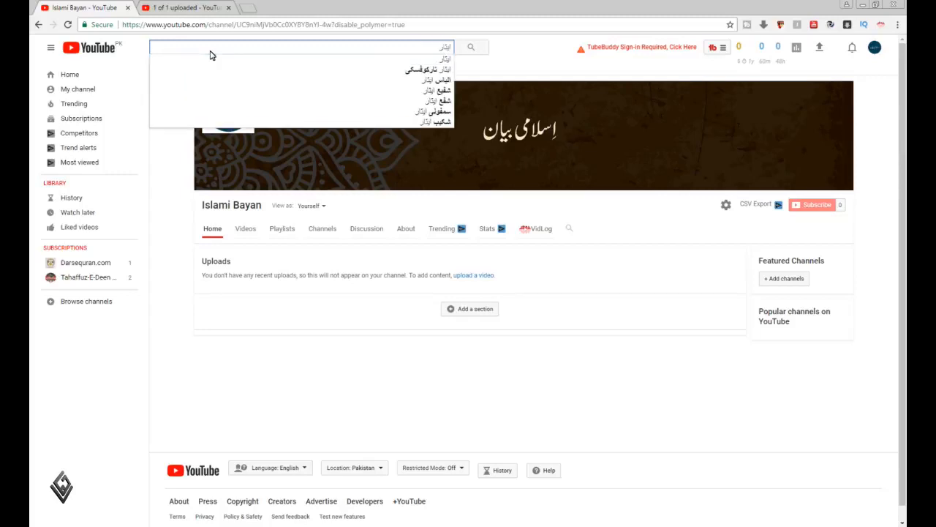
Replace the search term with "قربانی" and look through its suggestions
key(BackSpace)
key(BackSpace)
key(BackSpace)
key(BackSpace)
key(BackSpace)
text(قربا)
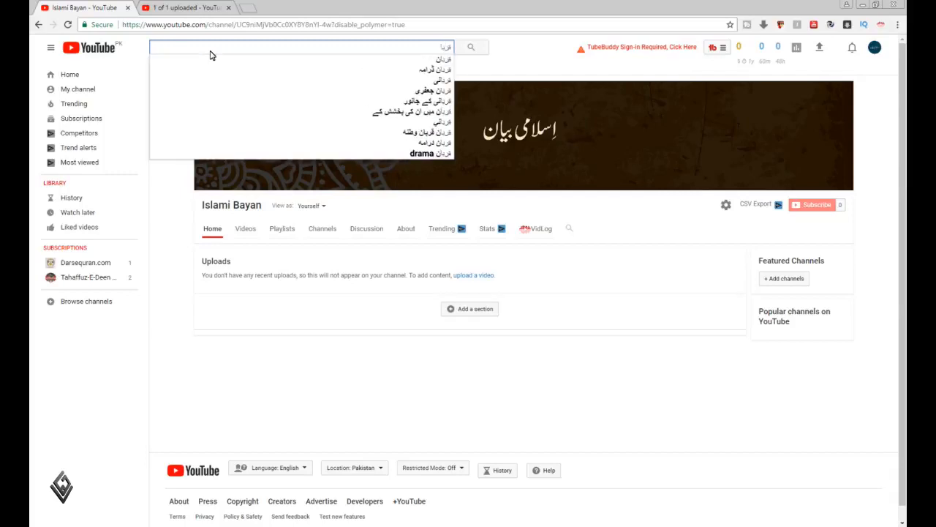
text(نی)
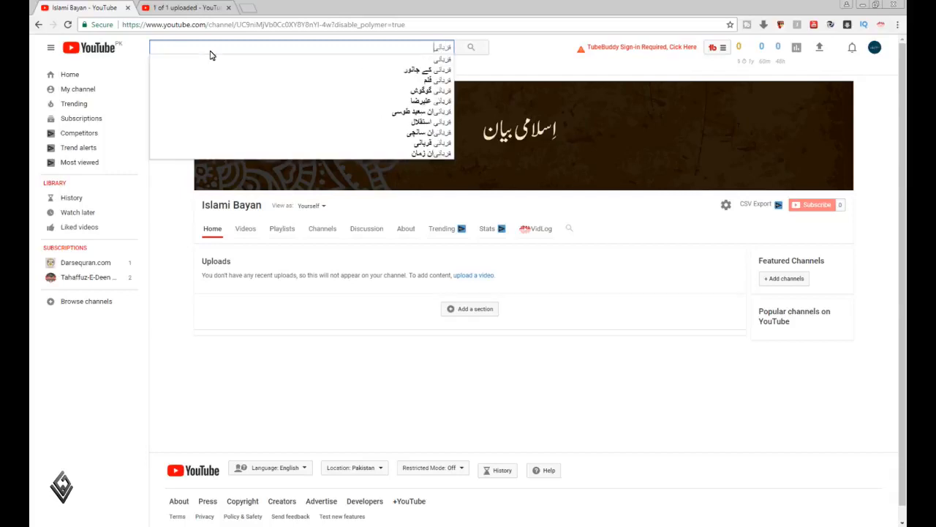
Return to the upload page and add the Urdu line "قربانی بیان" at the end of the video description
key(ctrl+a)
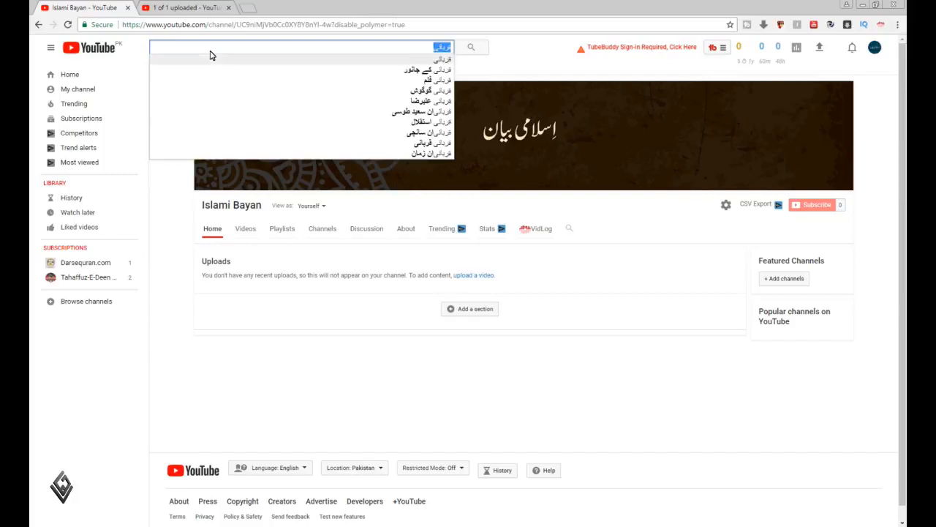
click(172, 7)
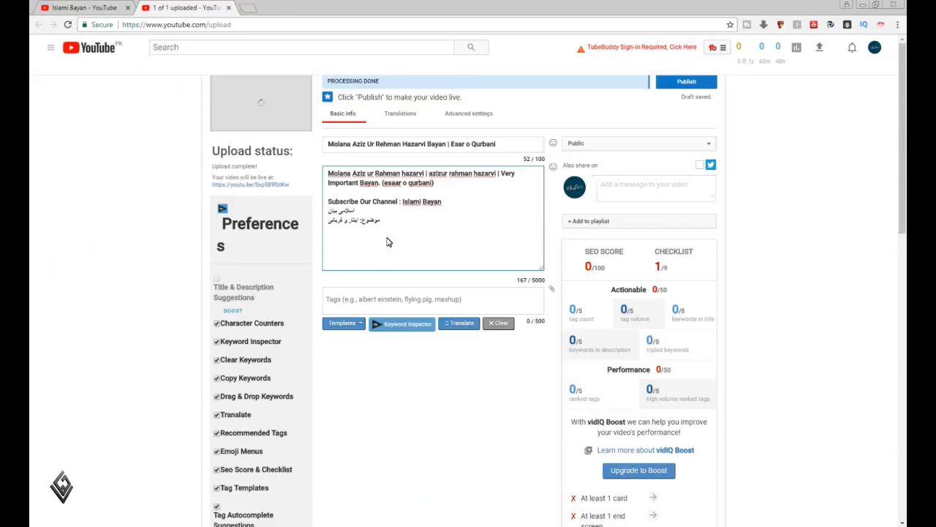
key(Return)
text(قربانی بیان)
Copy "ایثار و قربانی" from the description to the end of the video title after a "|" separator, followed by "- مولا"
click(517, 150)
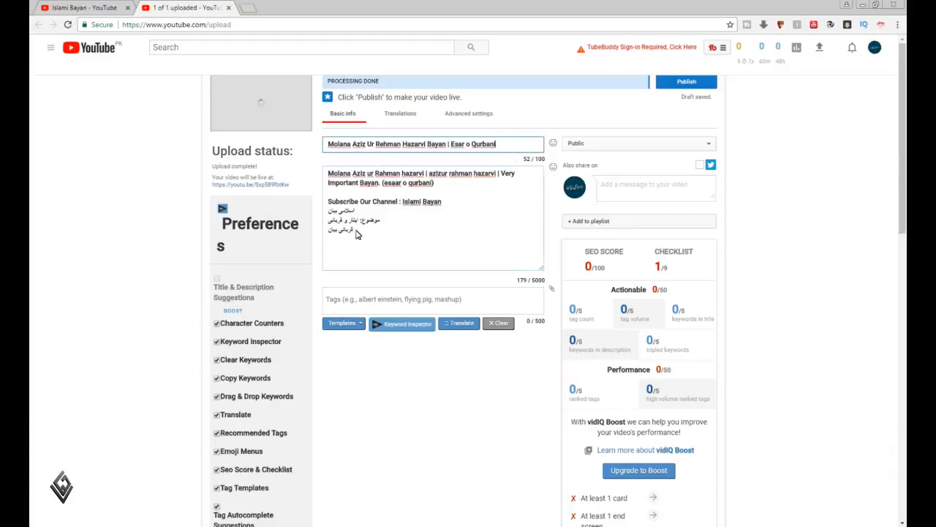
drag(329, 222, 358, 224)
key(ctrl+c)
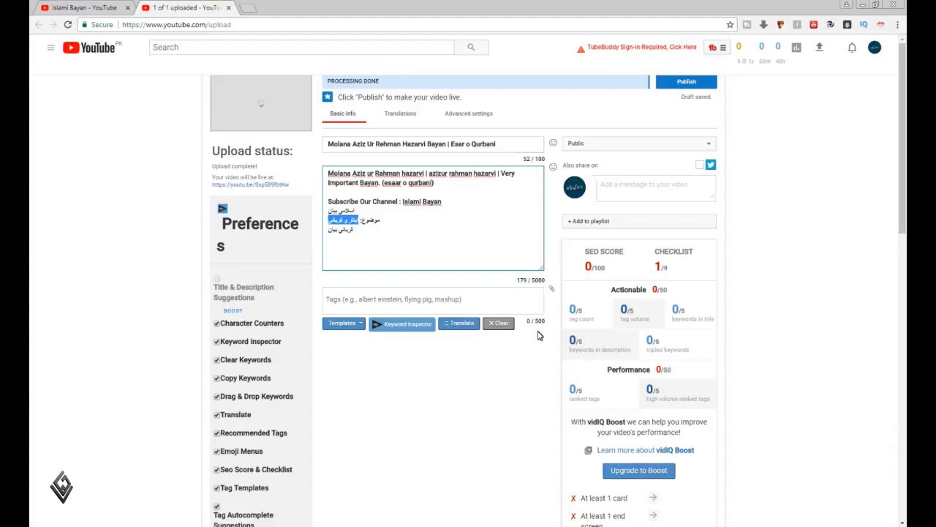
click(508, 147)
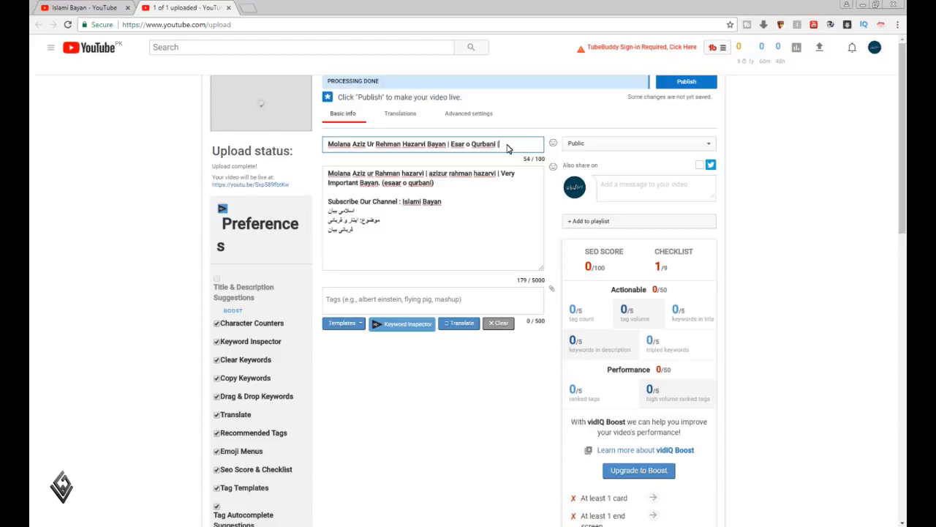
key(ctrl+v)
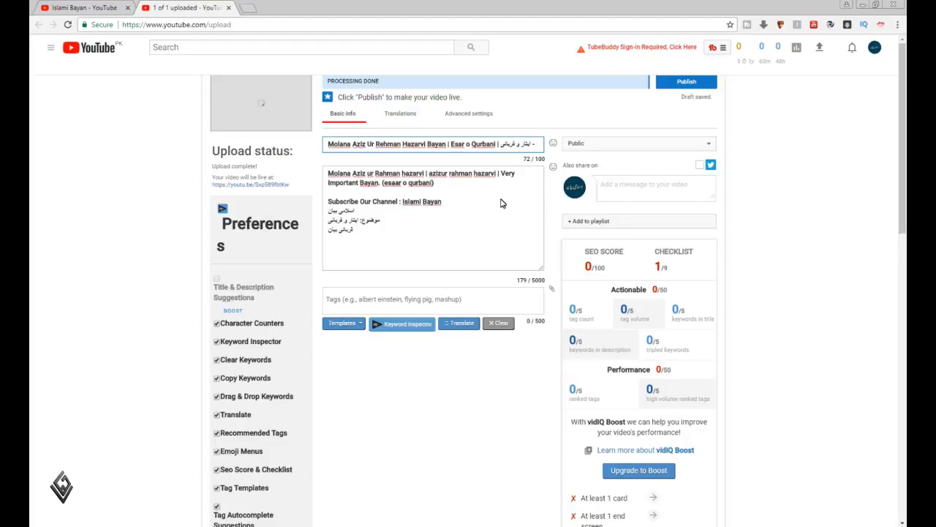
text(مولا)
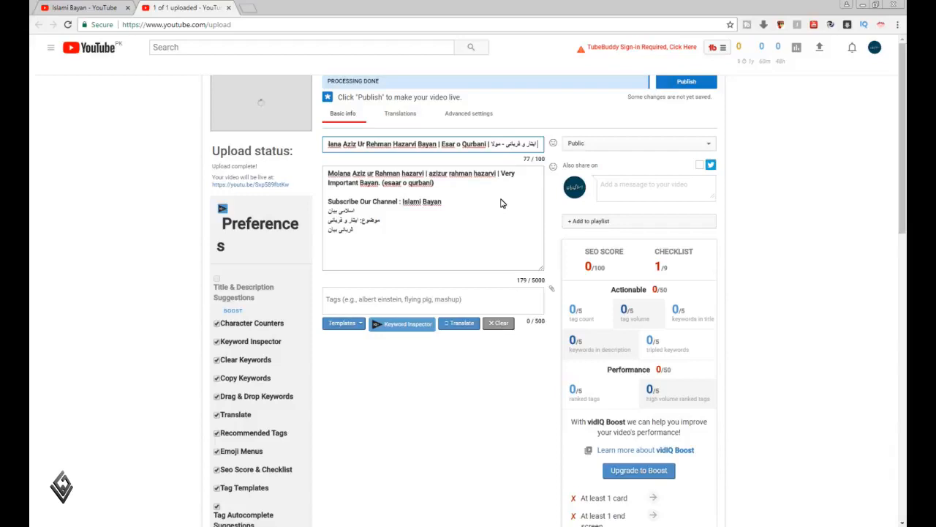
key(BackSpace)
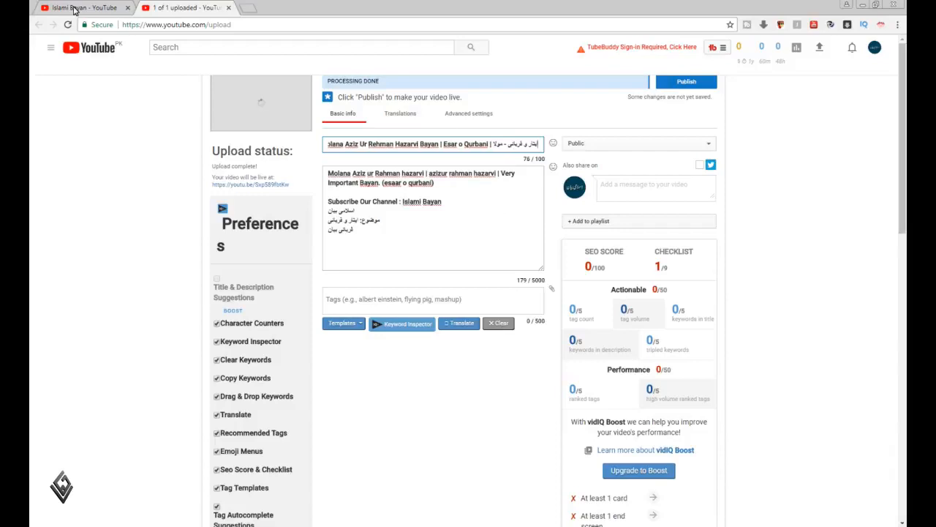
Switch to the channel page, write the speaker's full name in Urdu in the search box and copy it
click(74, 10)
text(مولانا عز)
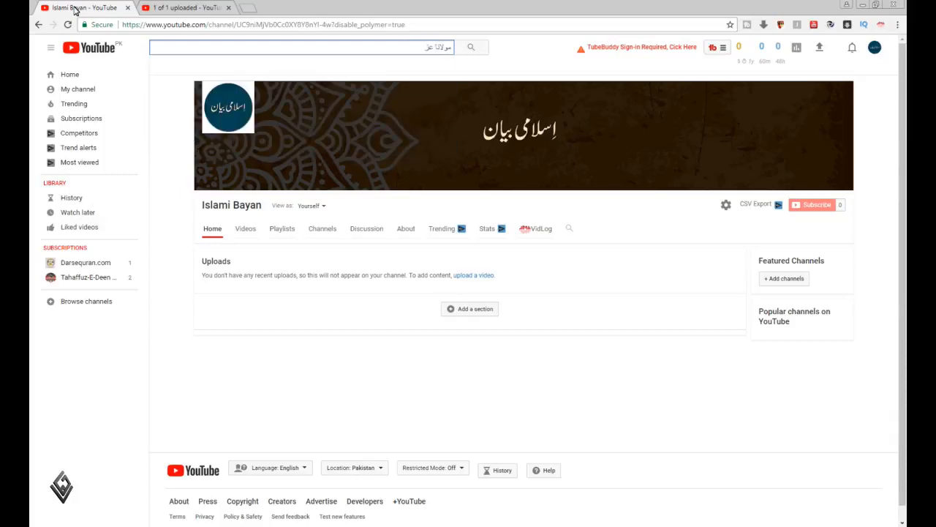
text(یز الرحمن ہزاروی)
key(ctrl+a)
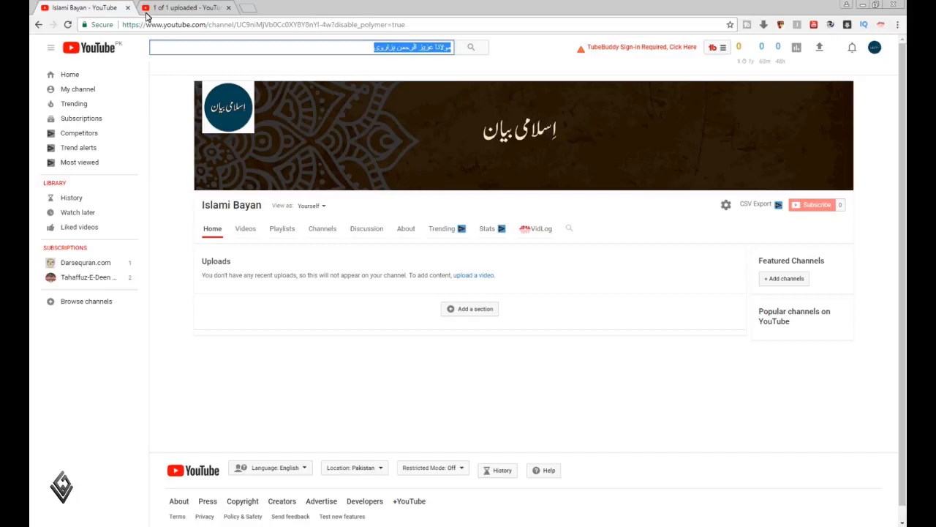
Replace "مولا" in the video title with the speaker's copied full Urdu name and correct the name's last letter
click(175, 9)
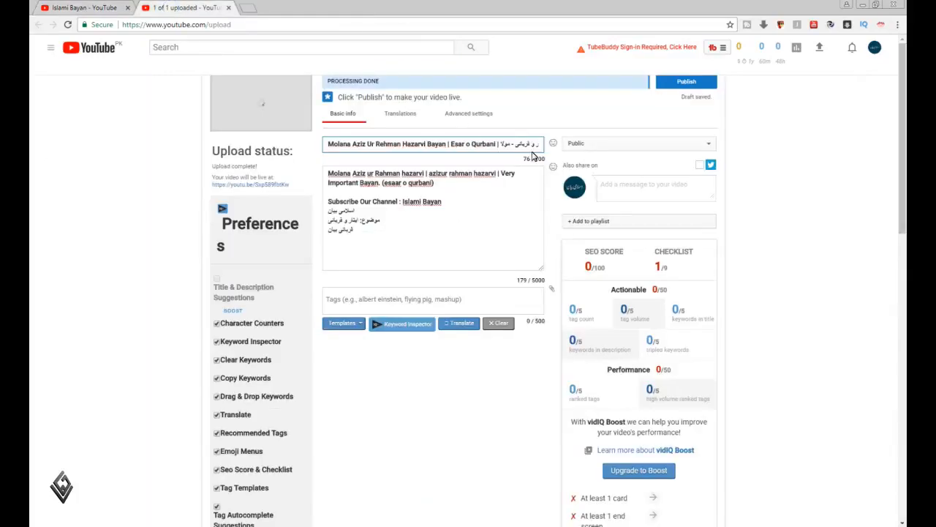
click(507, 143)
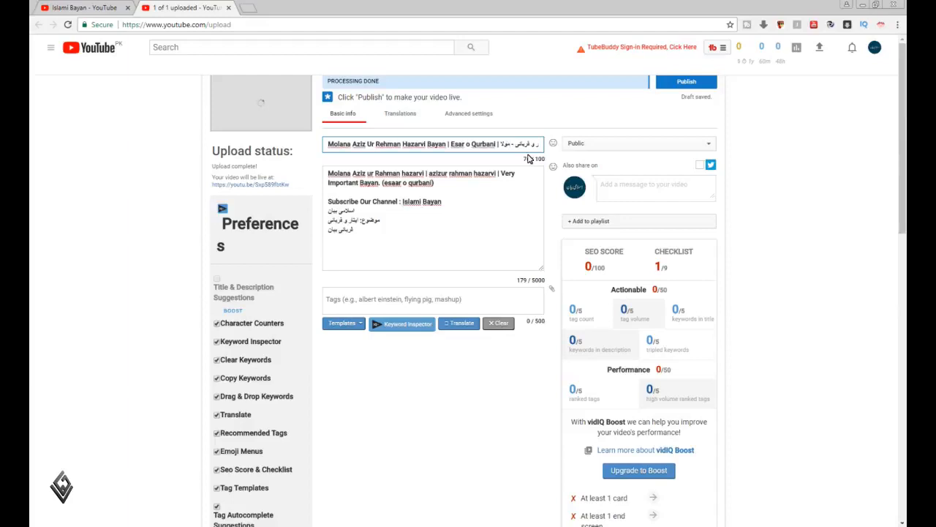
key(shift+Left)
key(shift+Left)
key(shift+Right)
key(shift+Right)
key(shift+Right)
key(shift+Right)
key(shift+Right)
key(ctrl+v)
key(BackSpace)
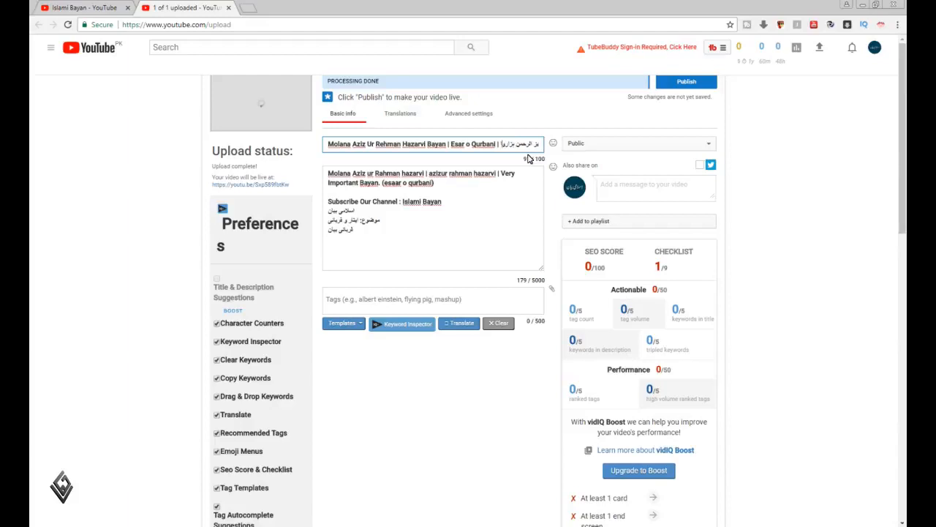
key(End)
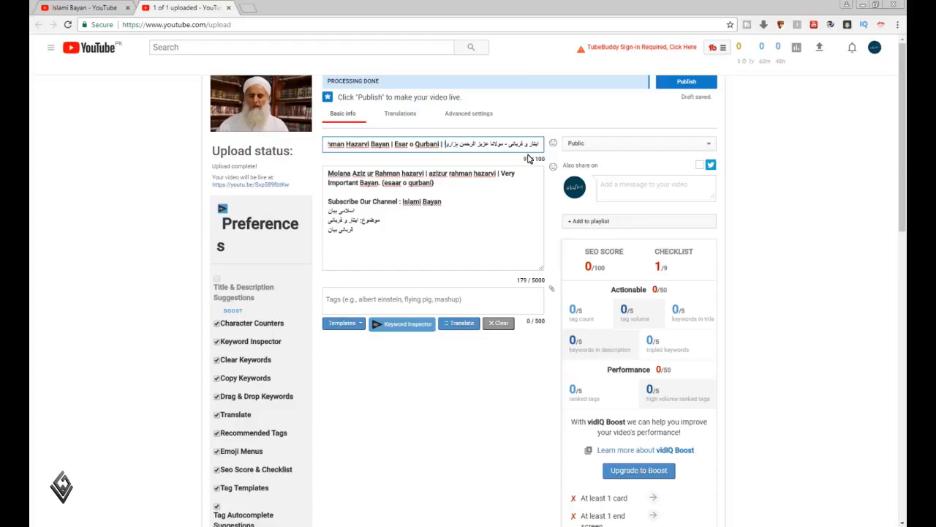
text(ی)
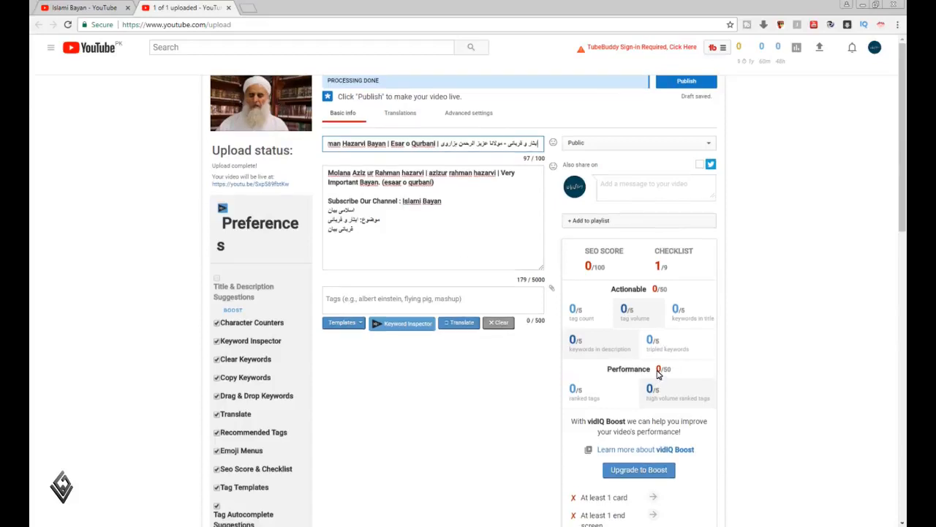
Start uploading a custom video thumbnail and go to the forYoutube folder to choose the image
scroll(658, 380, down, 4)
scroll(578, 496, down, 1)
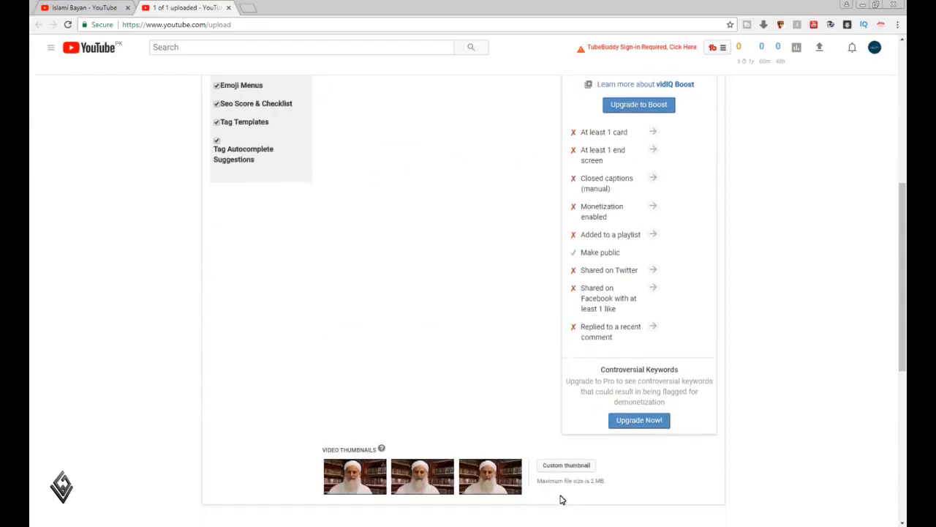
click(565, 467)
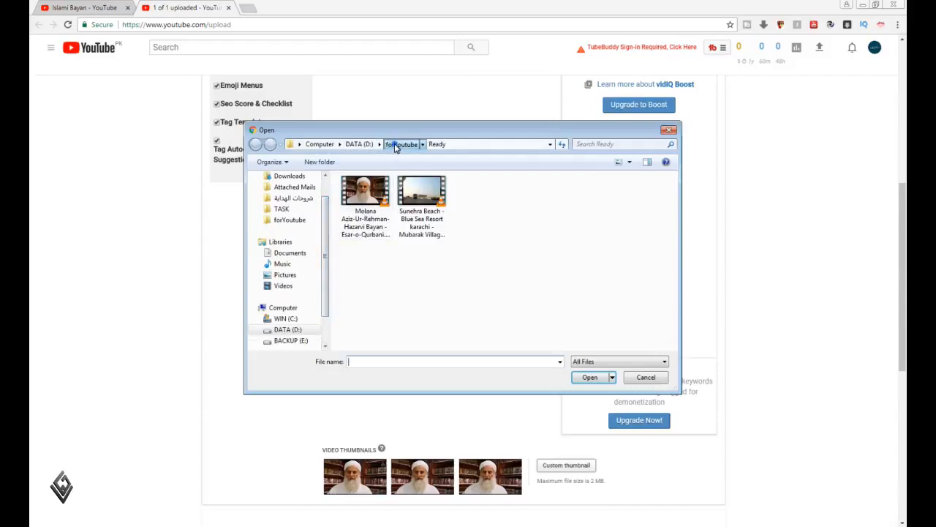
click(395, 144)
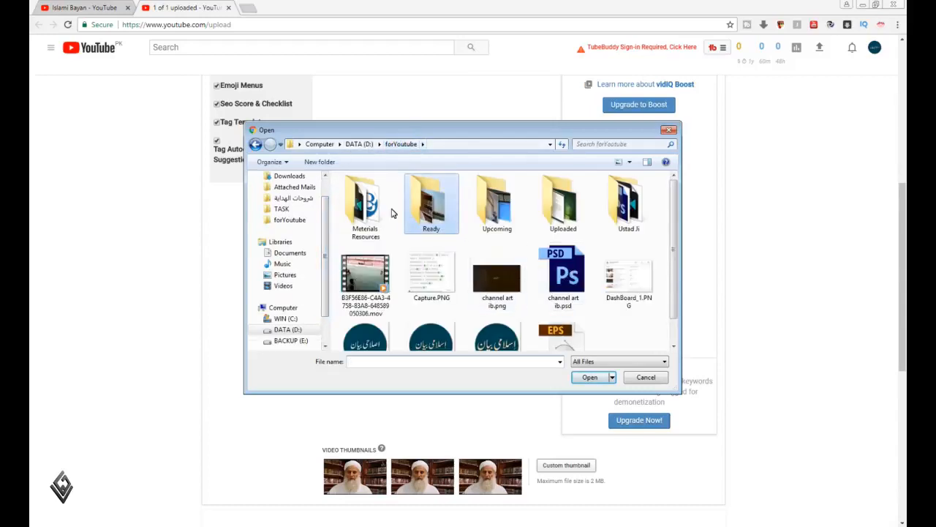
Look through the Meterials Resources, forYoutube and Ready folders for the thumbnail image
double_click(366, 206)
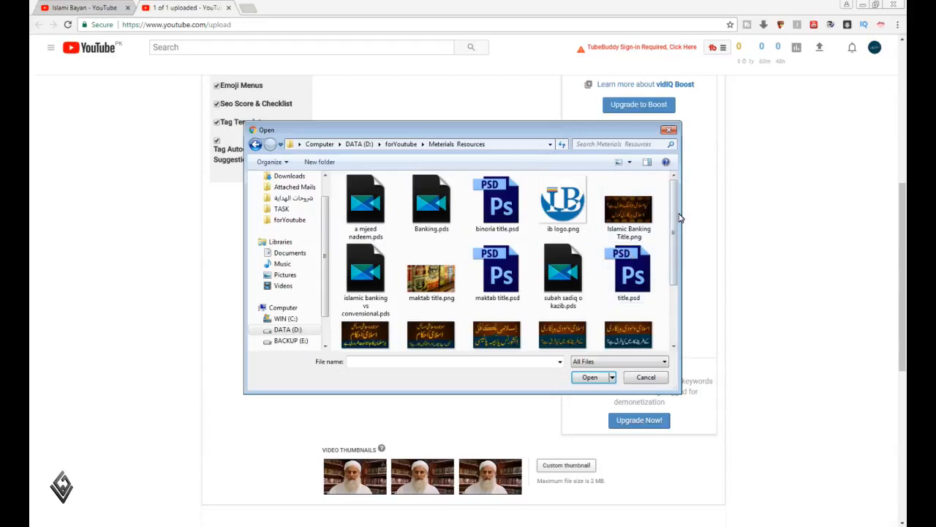
scroll(677, 219, down, 1)
scroll(676, 221, up, 1)
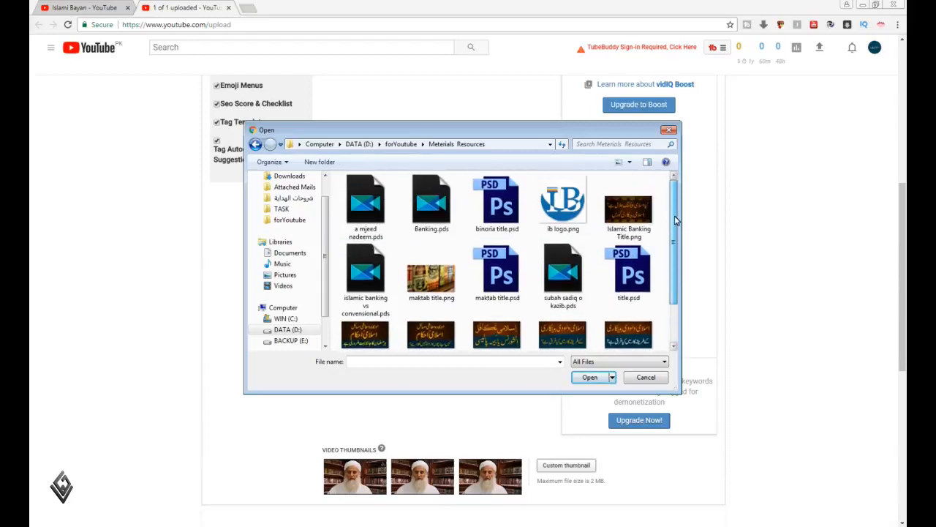
key(BackSpace)
scroll(673, 273, down, 1)
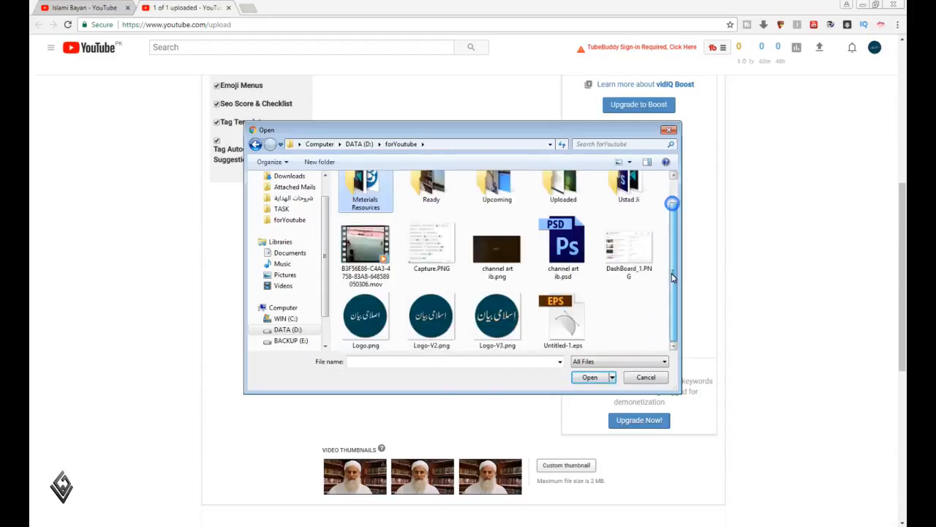
scroll(673, 273, up, 1)
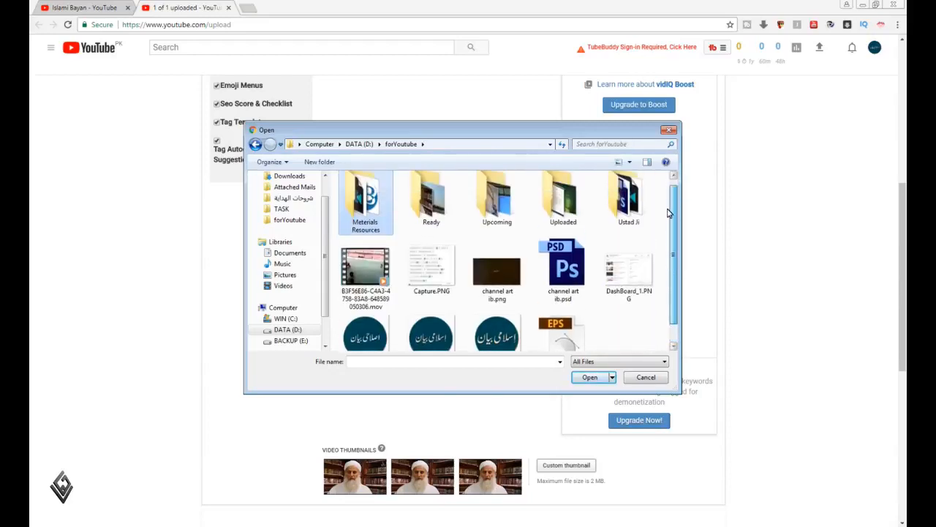
double_click(438, 207)
key(BackSpace)
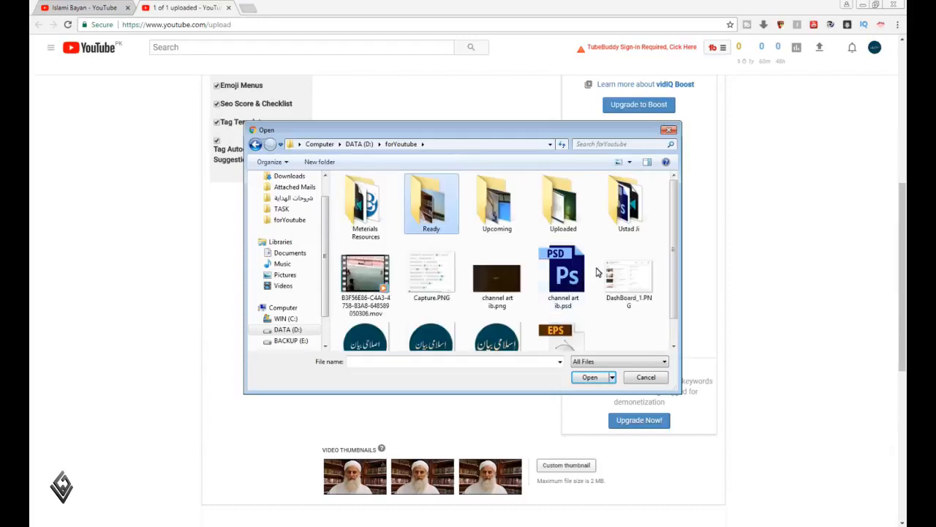
Upload aziz esar.png from the Ustad Ji folder as the custom video thumbnail
click(621, 235)
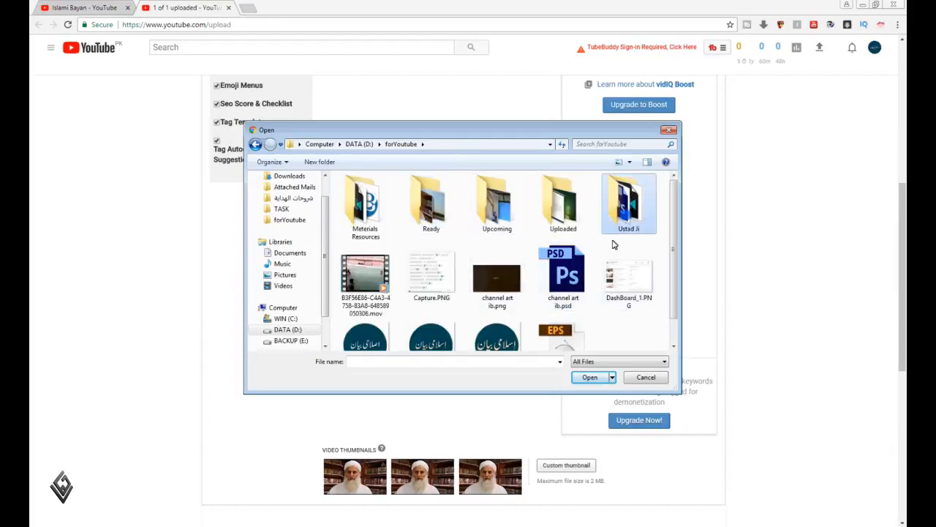
double_click(625, 212)
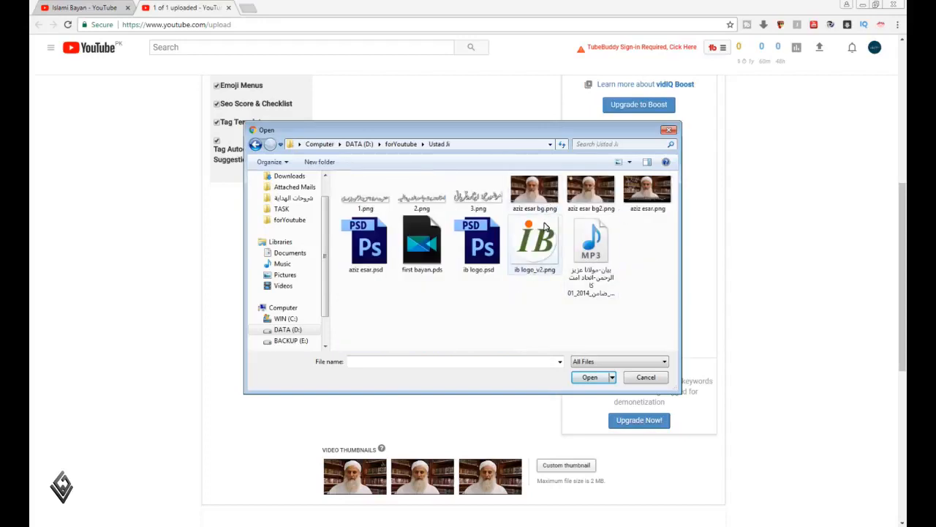
click(635, 198)
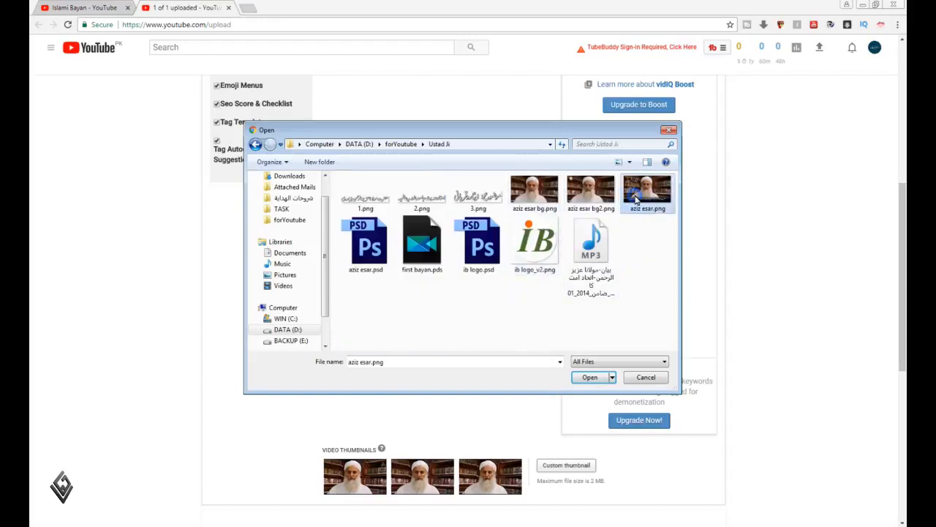
click(594, 378)
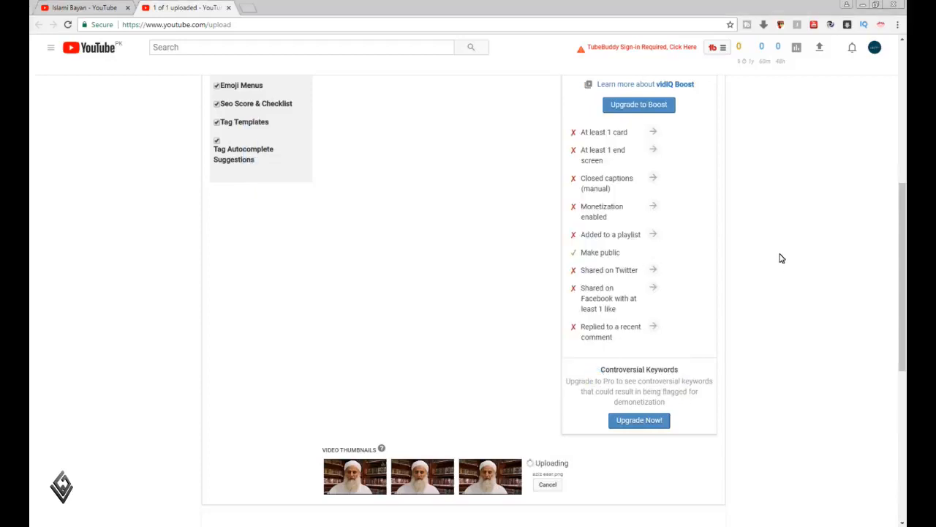
Add the speaker's name as written in English in the video title, without "Bayan", as the first video tag
scroll(768, 256, up, 3)
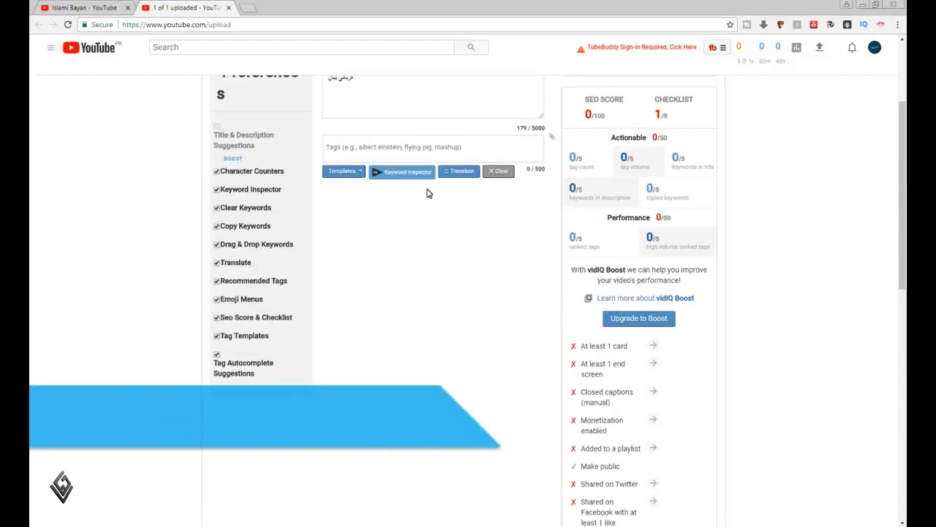
scroll(435, 192, up, 3)
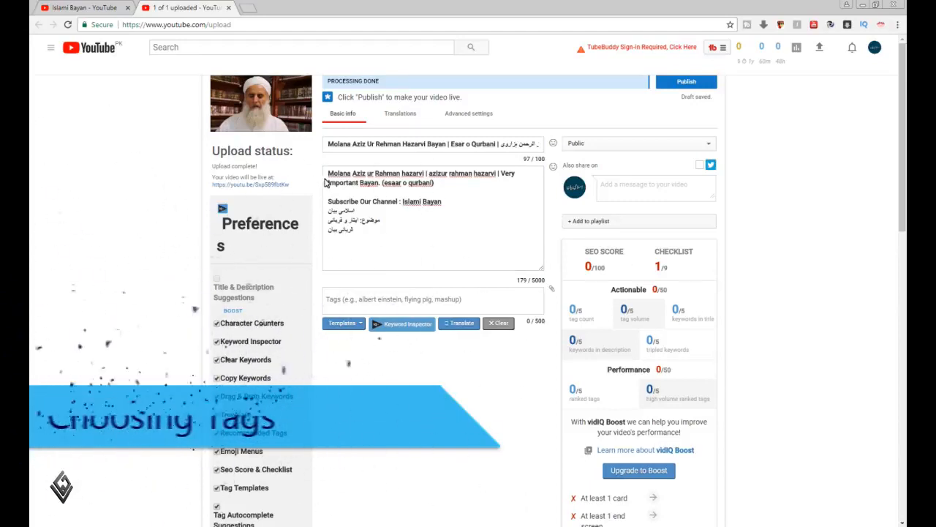
drag(327, 147, 448, 147)
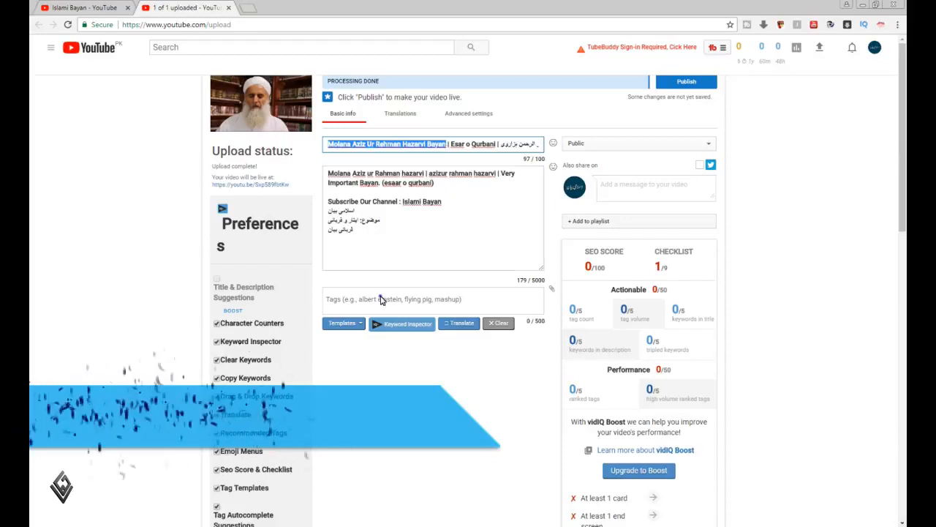
click(380, 300)
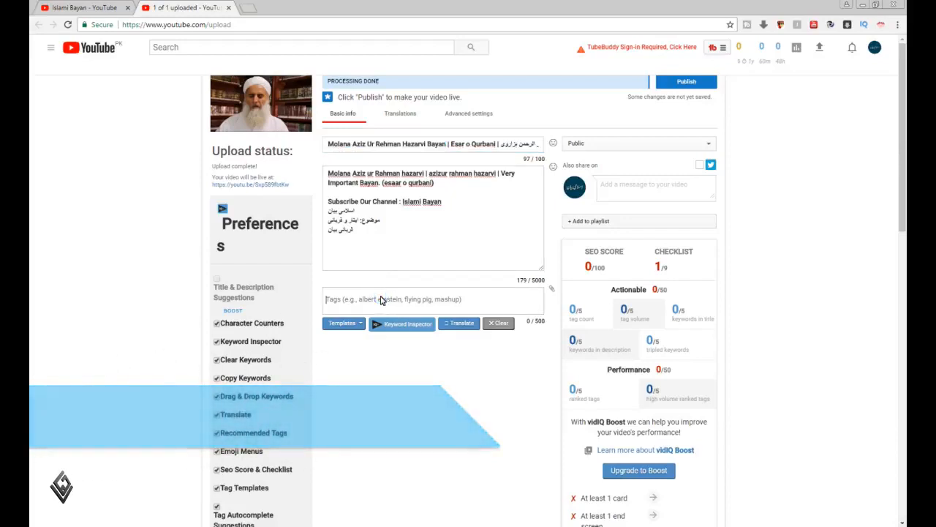
click(427, 148)
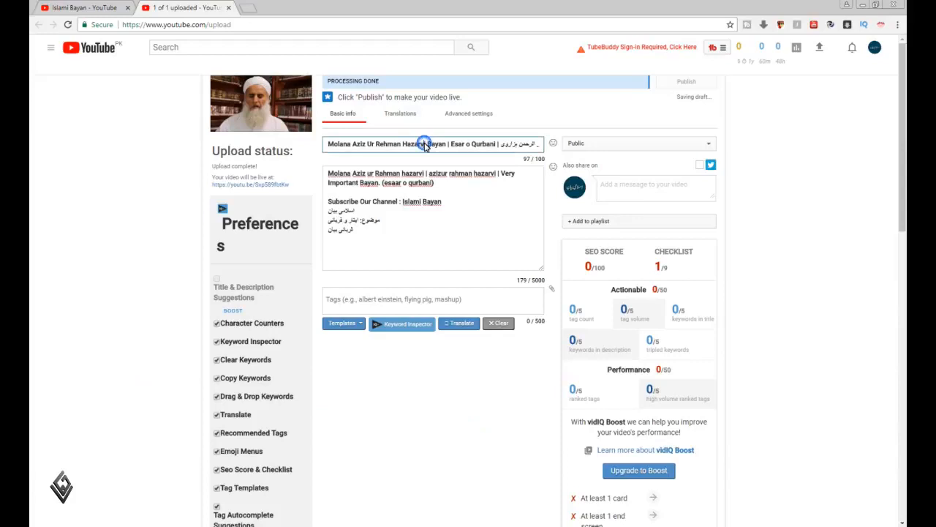
mouse_move(427, 149)
mouse_down()
mouse_move(328, 149)
mouse_move(425, 150)
mouse_up()
key(ctrl+c)
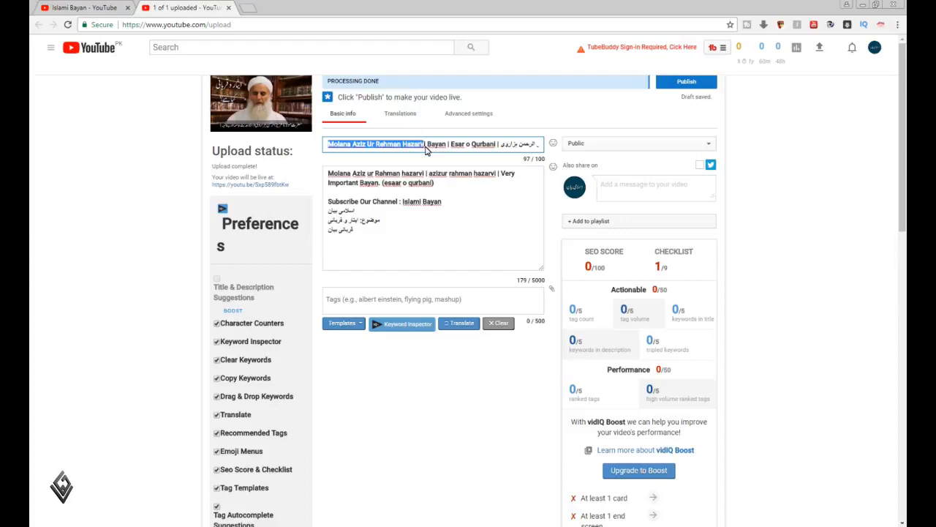
click(381, 303)
key(ctrl+v)
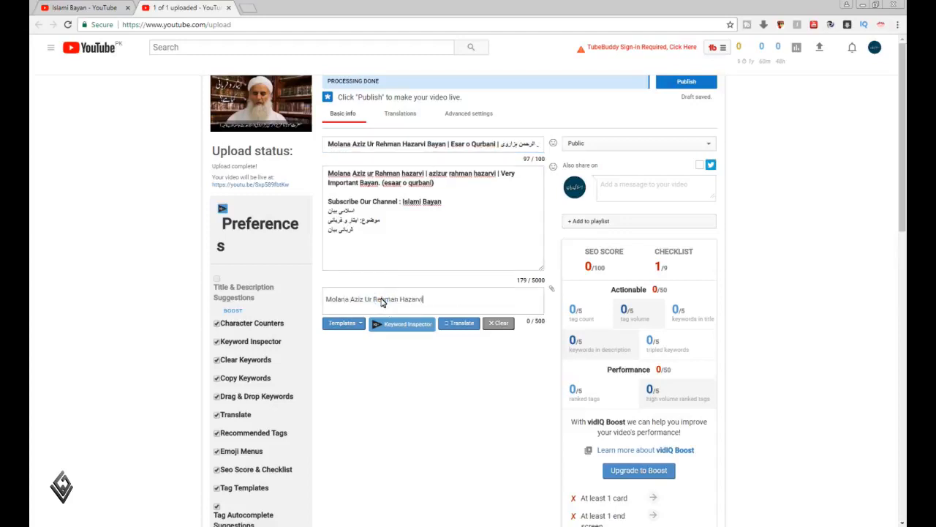
key(Return)
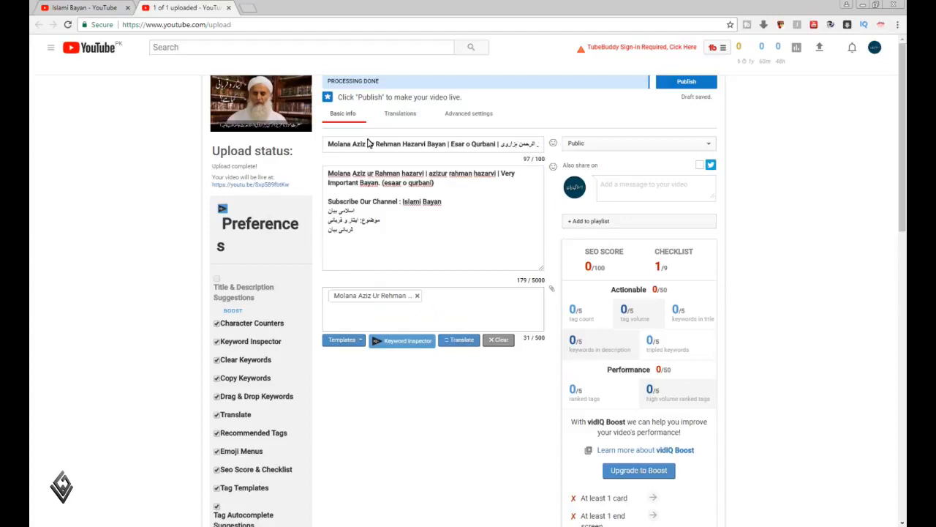
Add the speaker's English name from the video title, without "Molana" and the surname, as a video tag
click(352, 144)
mouse_move(395, 147)
mouse_down()
mouse_move(421, 149)
mouse_move(401, 148)
mouse_up()
key(ctrl+c)
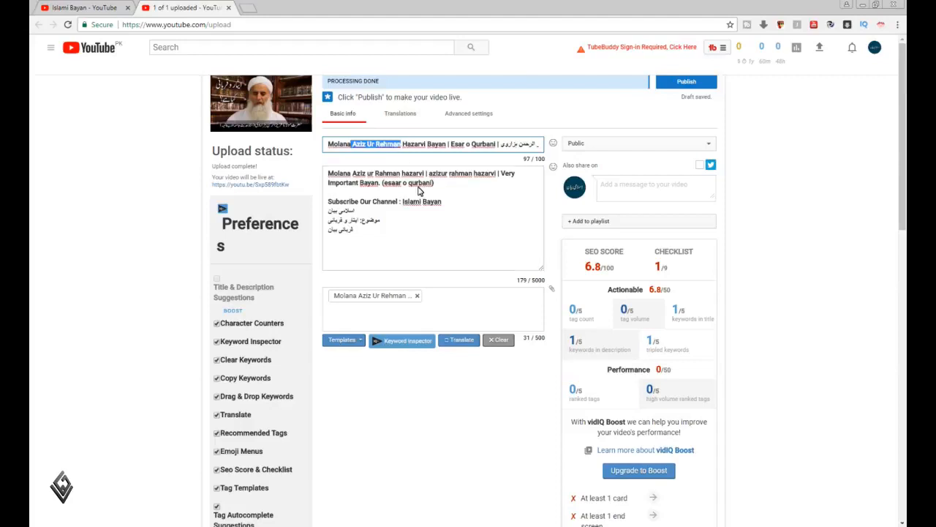
click(462, 308)
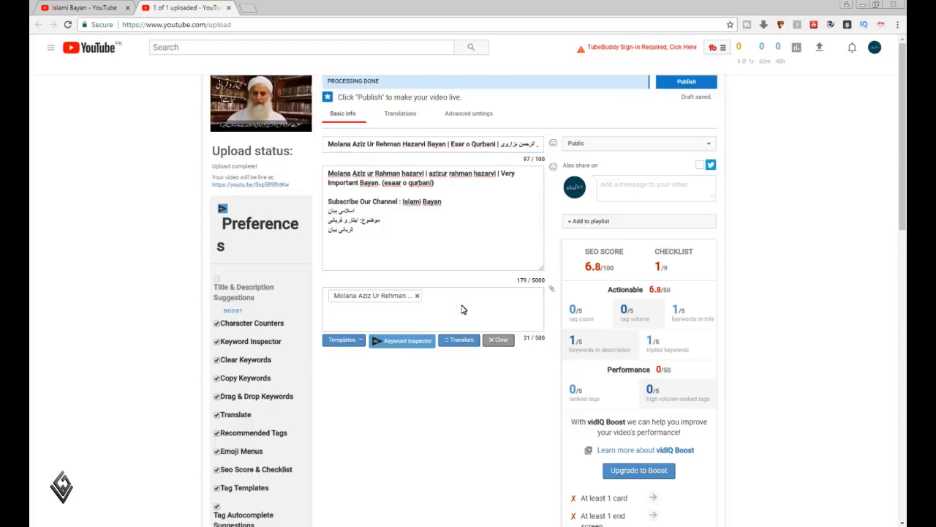
key(ctrl+v)
key(Return)
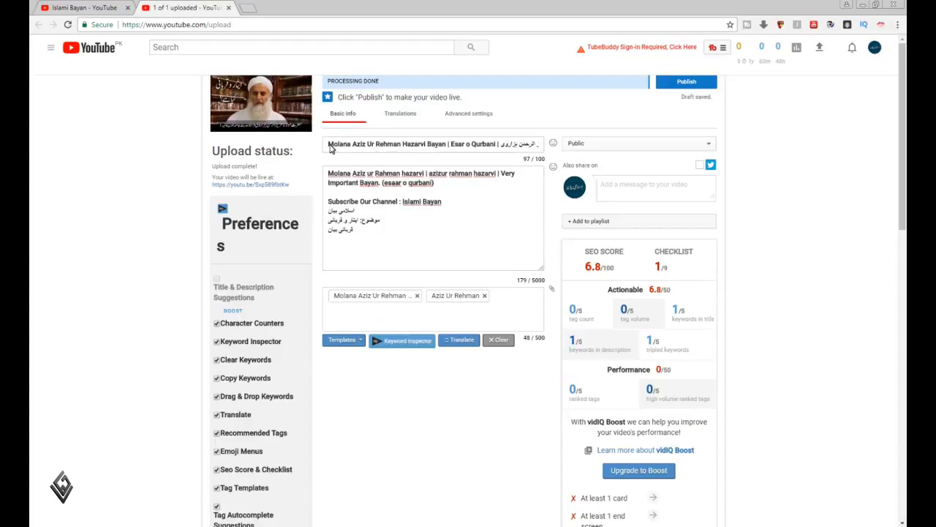
Add the speaker's full English name with "Bayan" and the topic "Esar o Qurbani" from the title as two video tags
drag(329, 147, 446, 150)
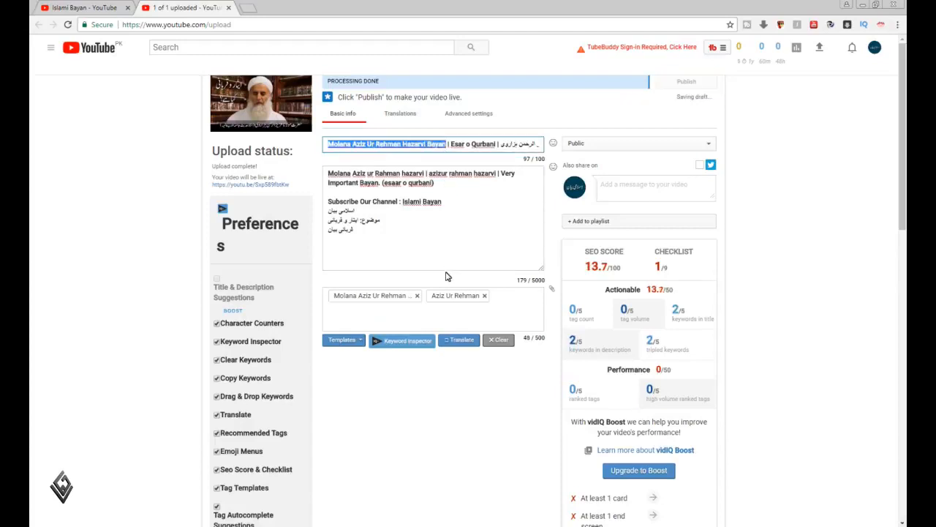
click(459, 310)
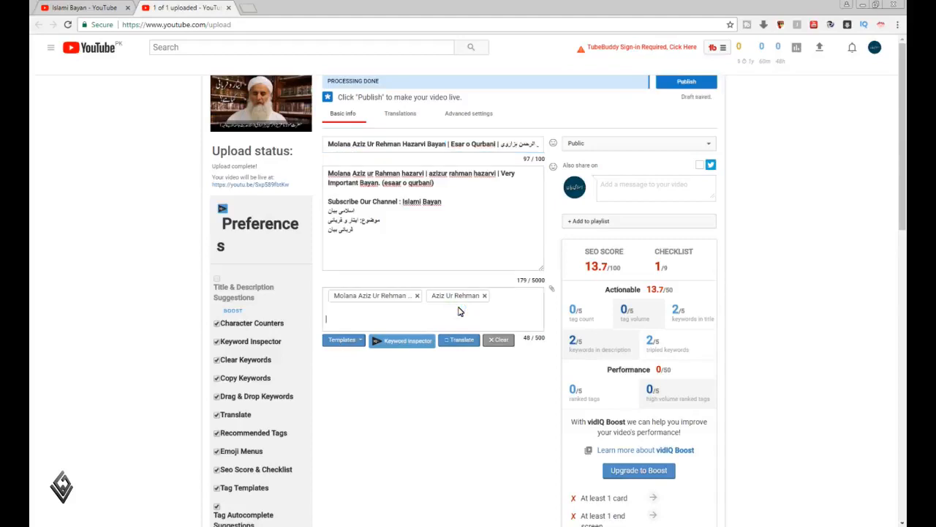
text(Molana Aziz Ur Rehman Hazarvi Bayan)
key(Return)
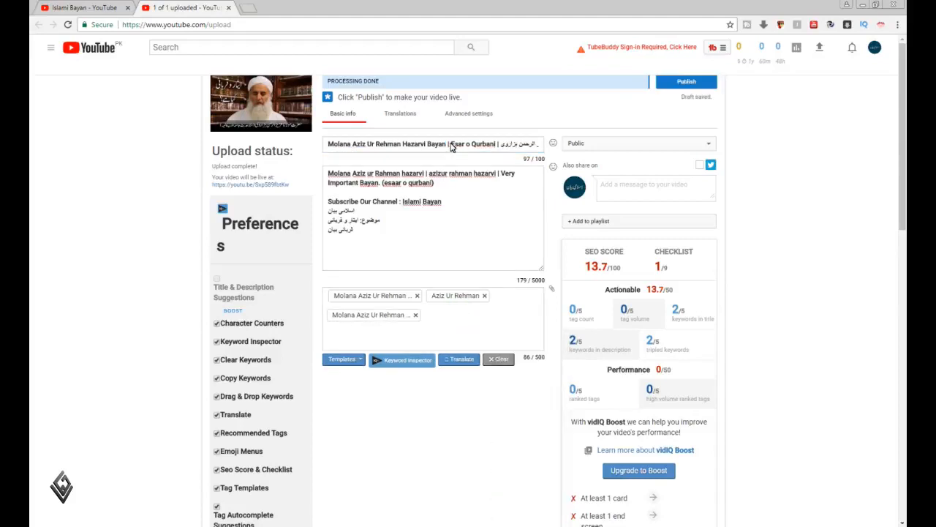
drag(450, 145, 498, 149)
key(ctrl+c)
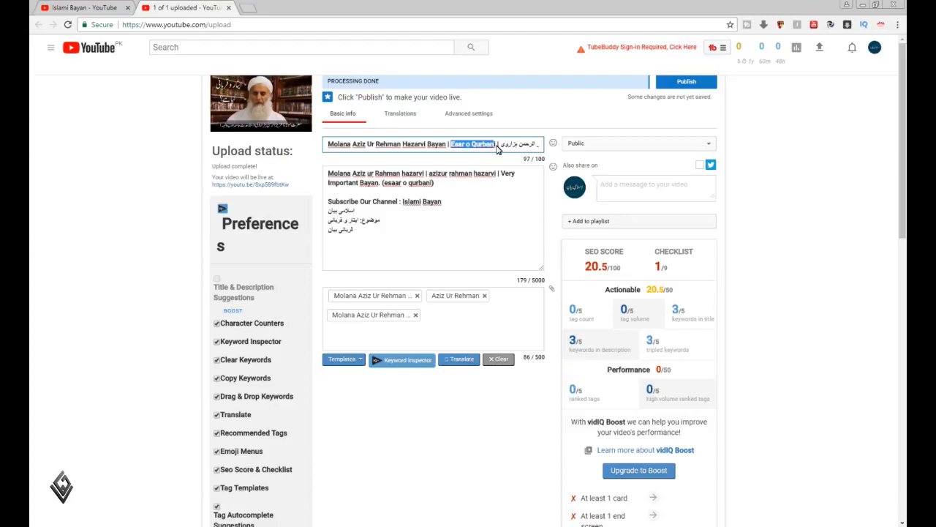
click(468, 321)
key(ctrl+v)
key(Return)
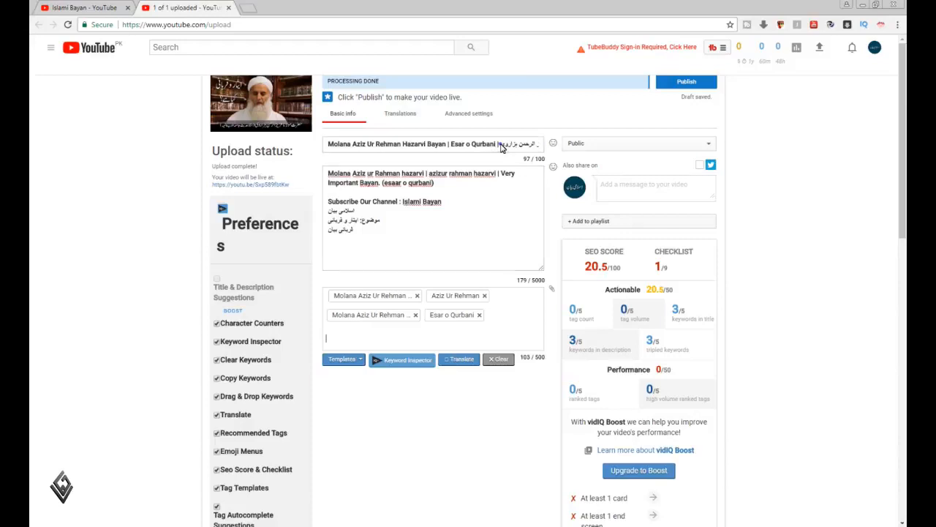
Insert a line "مقرر:" followed by the speaker's Urdu name from the title above the description's last line
mouse_move(502, 147)
mouse_down()
mouse_move(541, 147)
mouse_move(502, 144)
mouse_up()
key(ctrl+c)
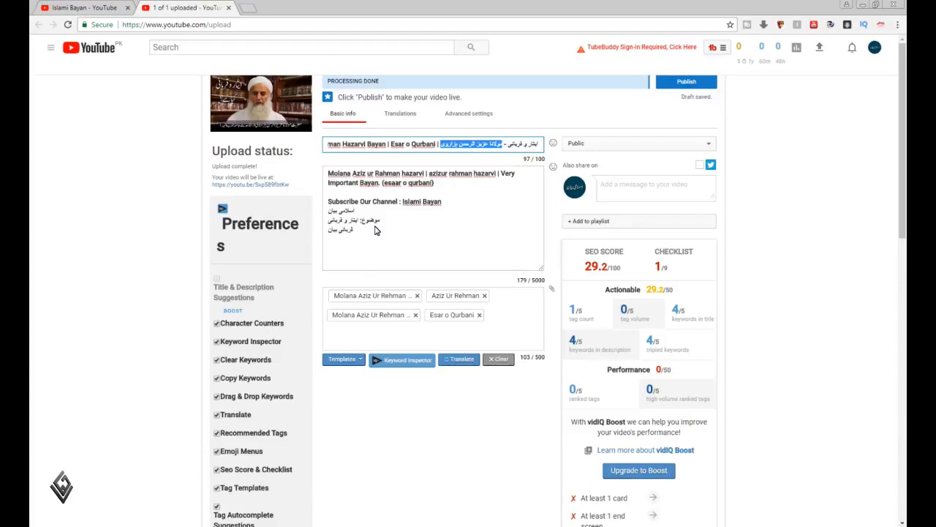
click(403, 237)
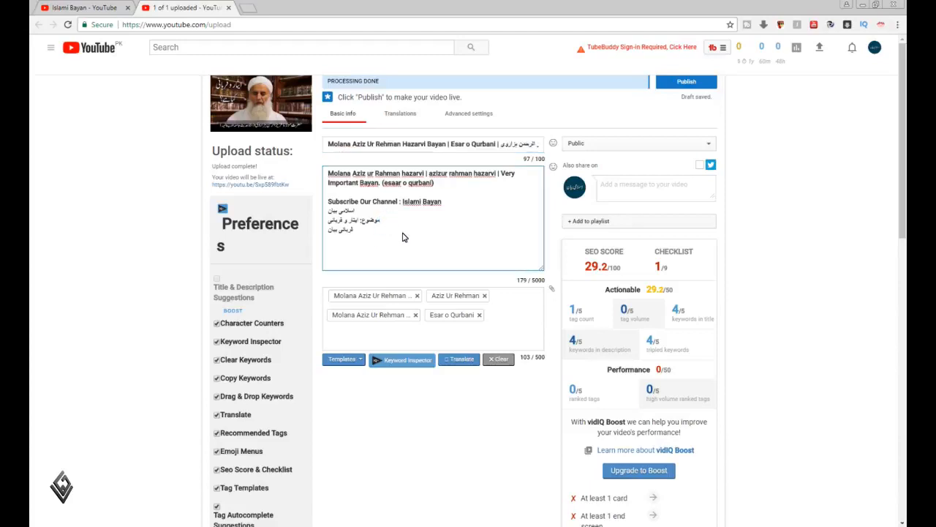
key(Return)
text(مقر)
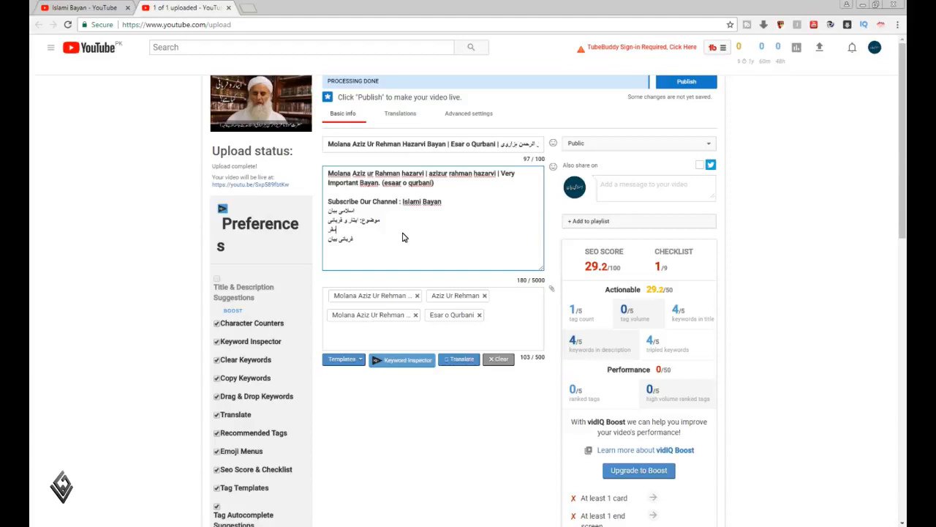
text(ر:)
key(ctrl+v)
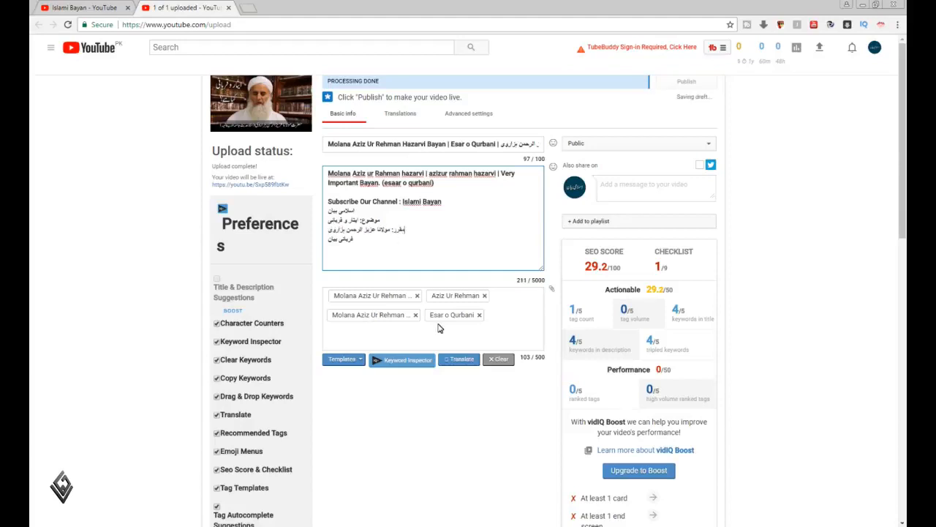
Add the speaker's full Urdu name and the alternative lowercase English spelling from the description's first line as video tags
click(451, 339)
key(ctrl+v)
key(Return)
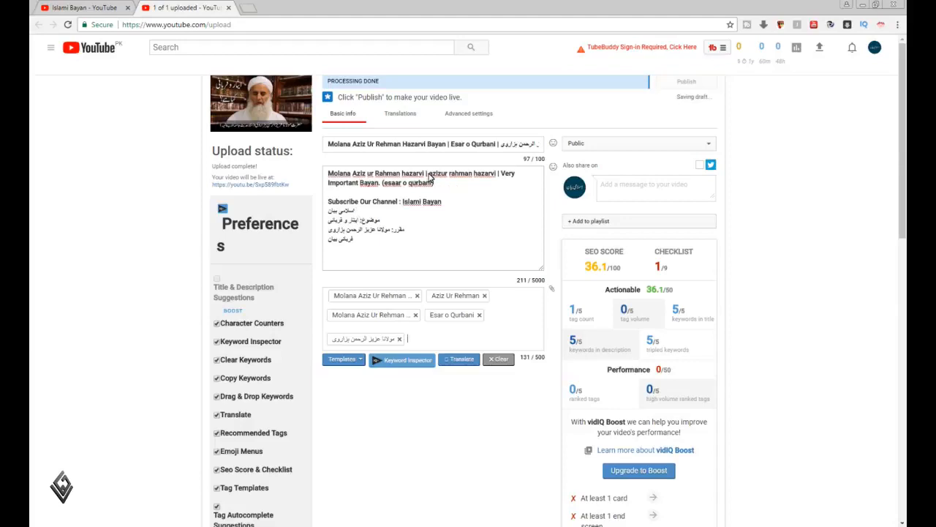
drag(430, 175, 499, 175)
key(ctrl+c)
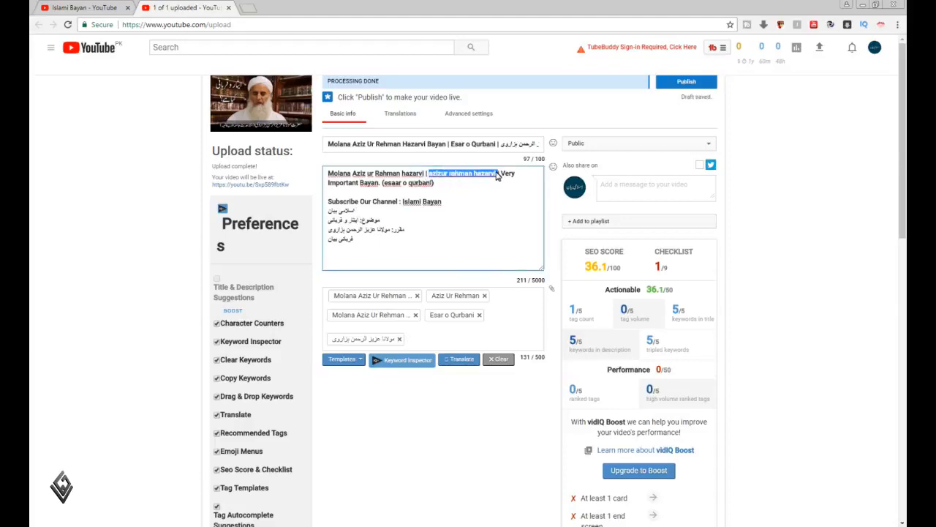
click(479, 329)
key(ctrl+v)
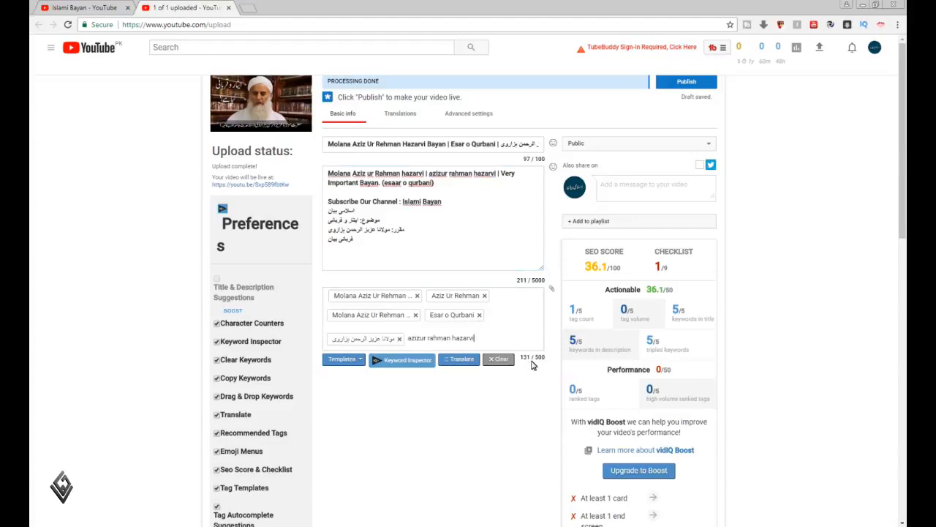
key(Return)
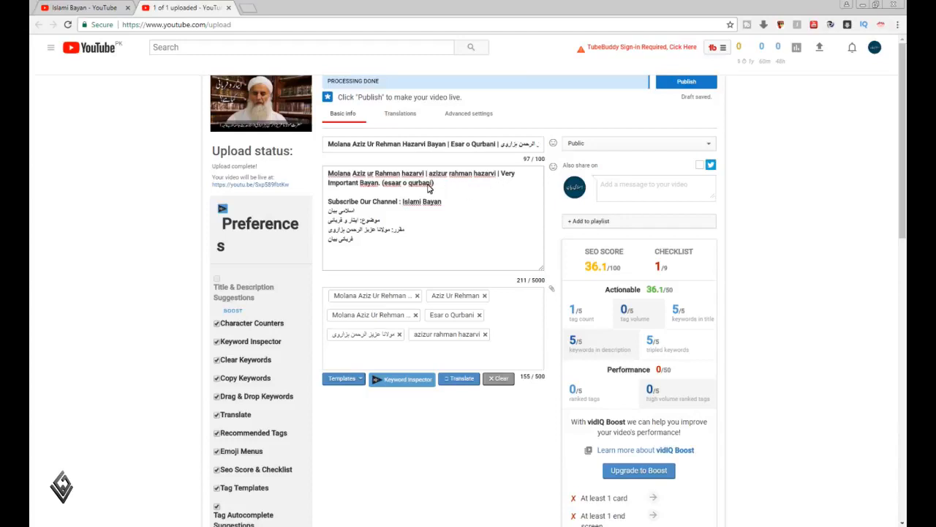
Add the word "Bayan" from the description as a video tag
click(369, 184)
double_click(369, 183)
key(ctrl+c)
click(500, 357)
key(ctrl+v)
key(Return)
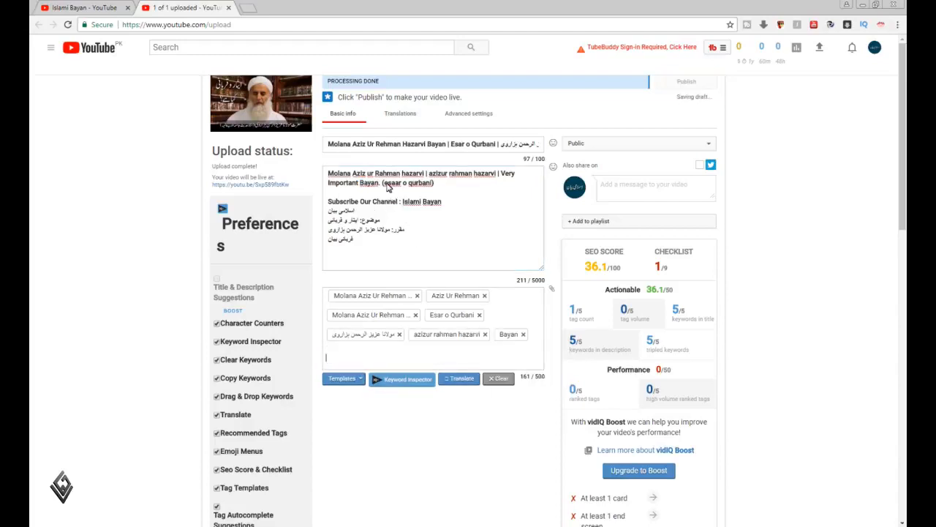
Add the channel name "Islami Bayan" and its Urdu form "اسلامی بیان" from the description as video tags
drag(382, 184, 432, 187)
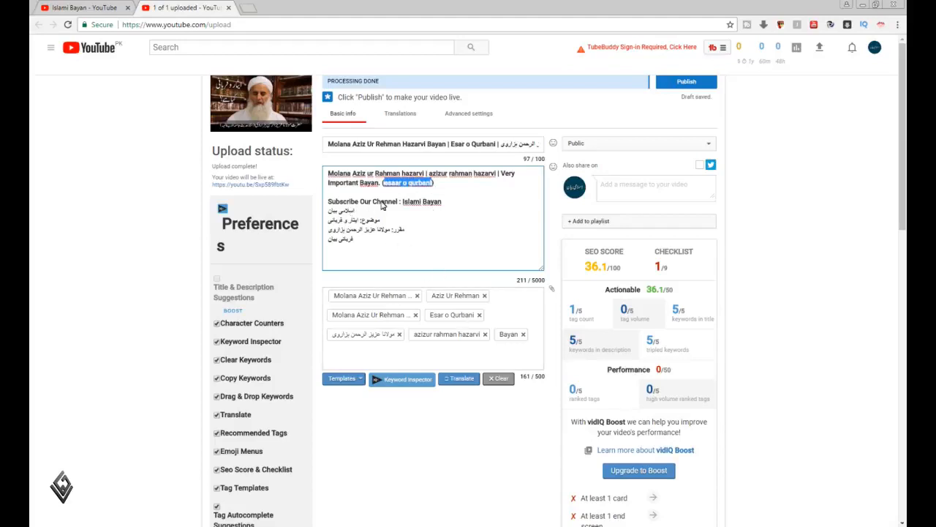
drag(402, 203, 450, 210)
key(ctrl+c)
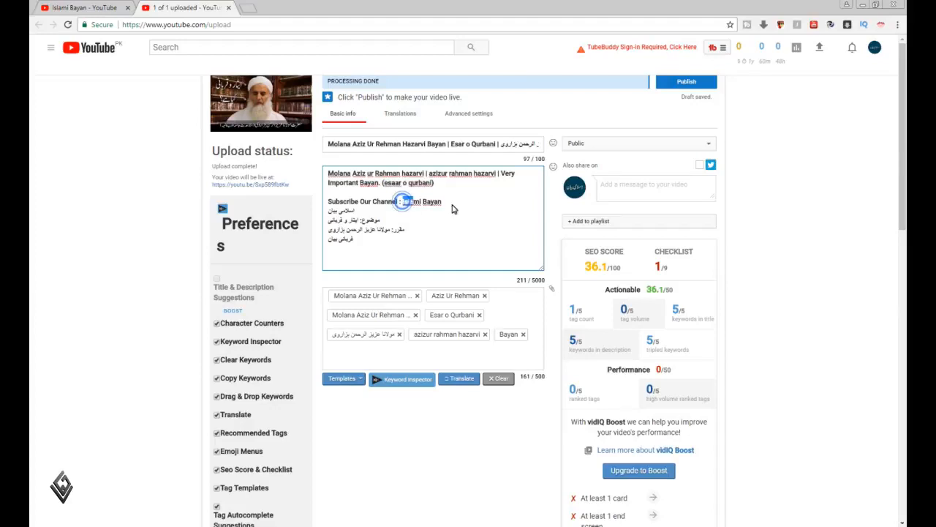
click(433, 354)
key(ctrl+v)
key(Return)
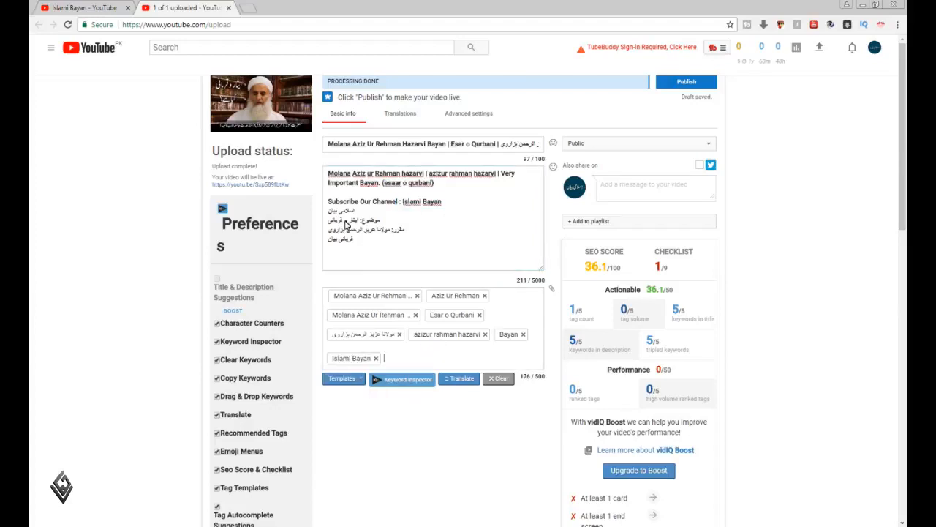
drag(329, 213, 358, 214)
key(ctrl+c)
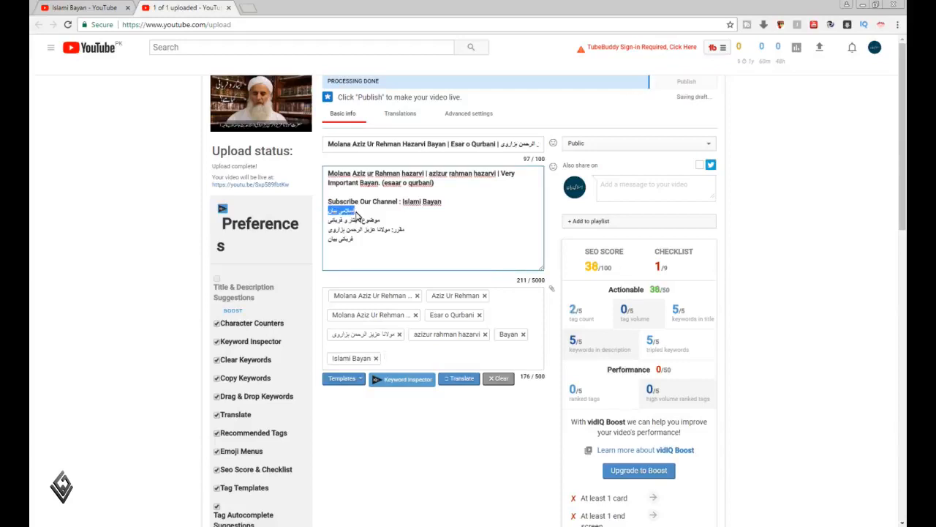
click(426, 362)
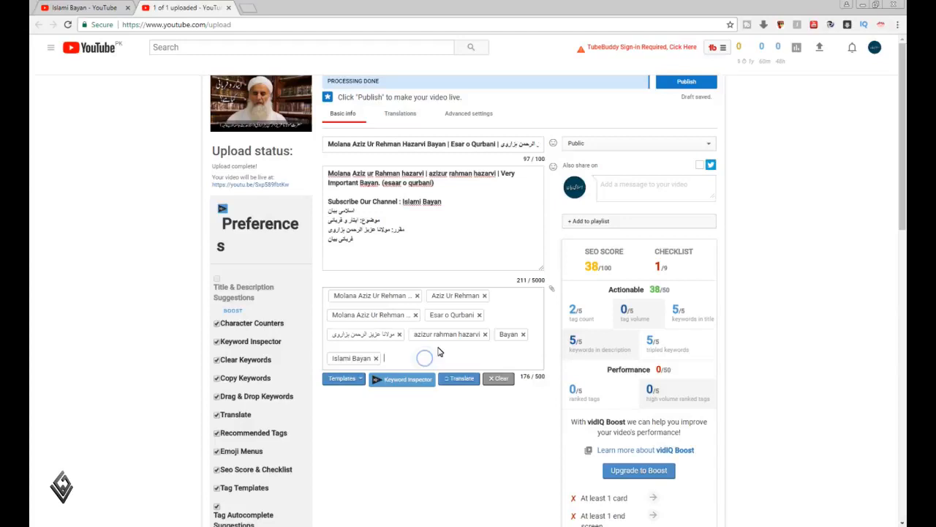
key(ctrl+v)
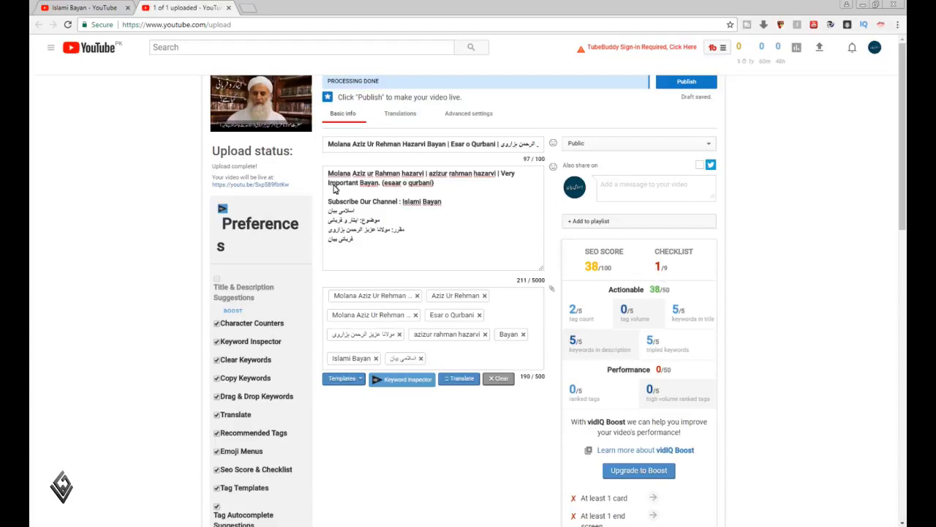
Add the Urdu topic "ایثار و قربانی" from the description as a video tag, keeping the description text intact
drag(329, 222, 360, 223)
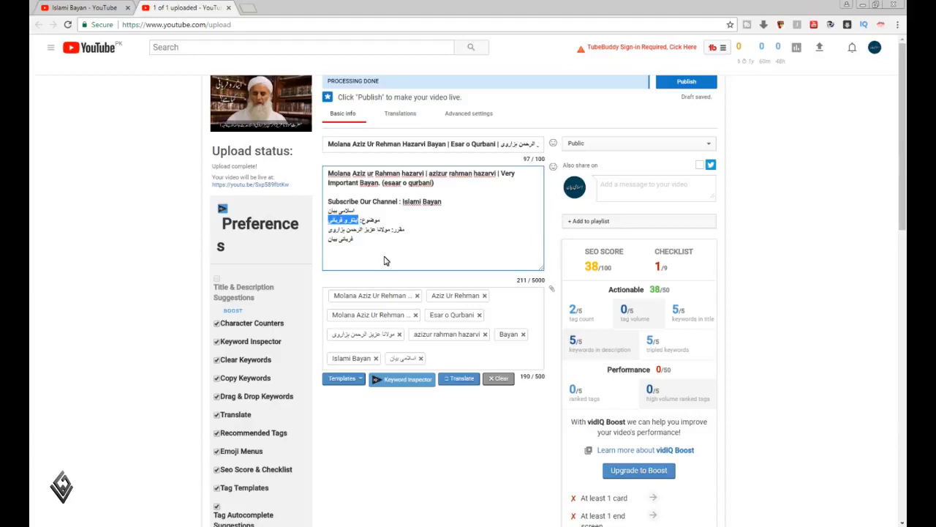
key(BackSpace)
key(ctrl+z)
key(ctrl+c)
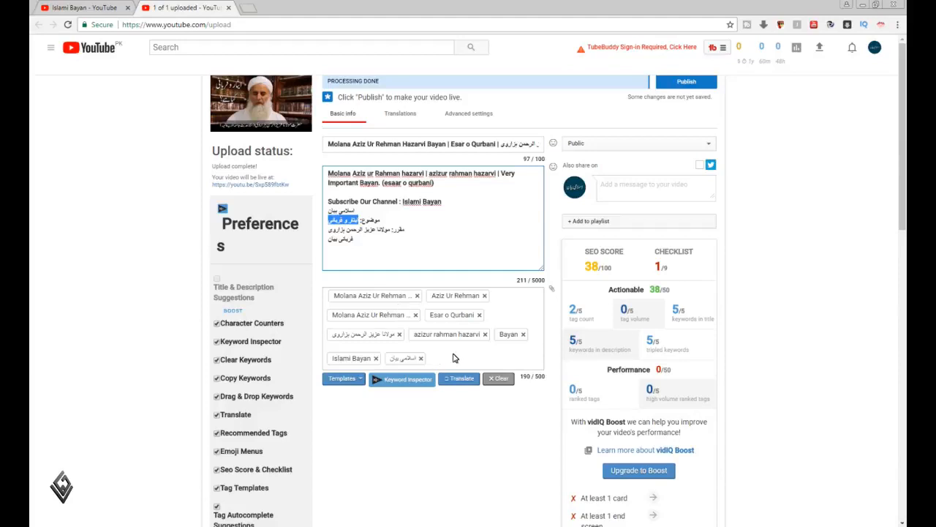
click(454, 355)
key(ctrl+v)
key(Return)
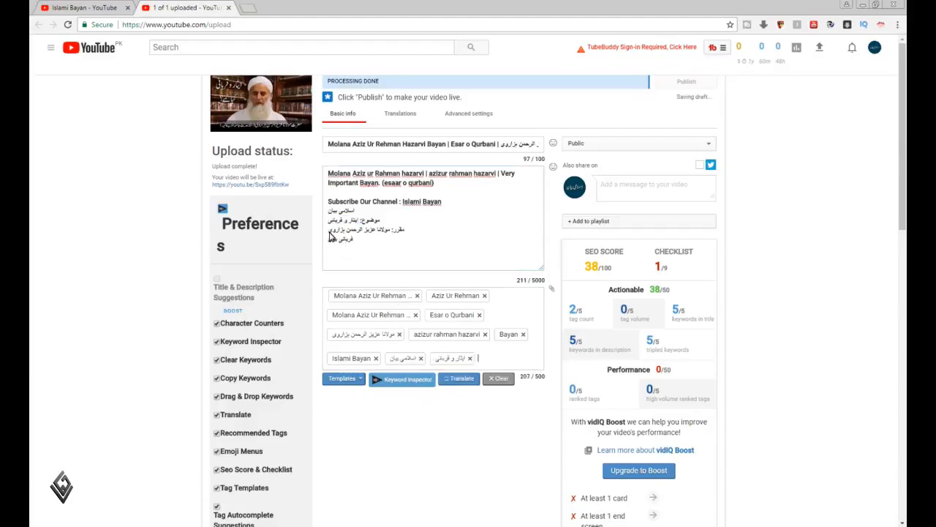
Add the speaker's Urdu name without the surname as two video tags, one without and one with the "مولانا" title
click(350, 232)
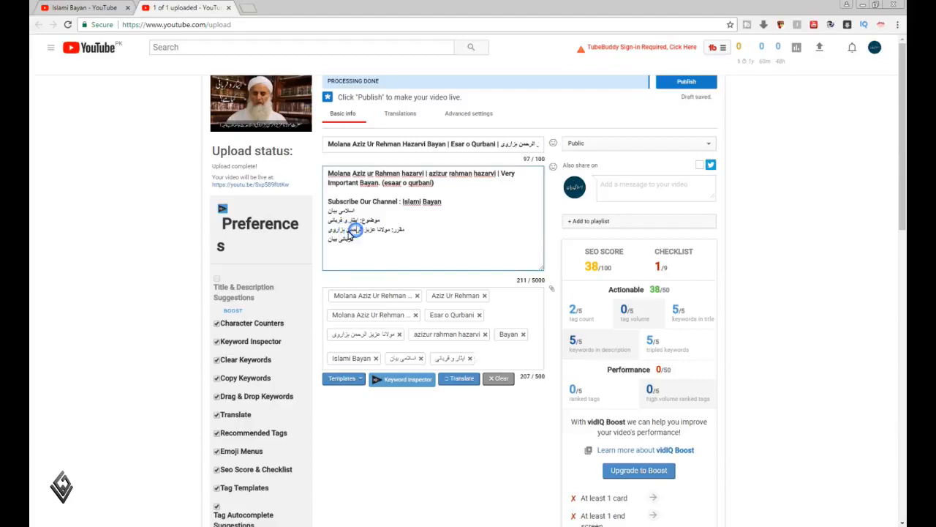
drag(348, 231, 377, 234)
key(ctrl+c)
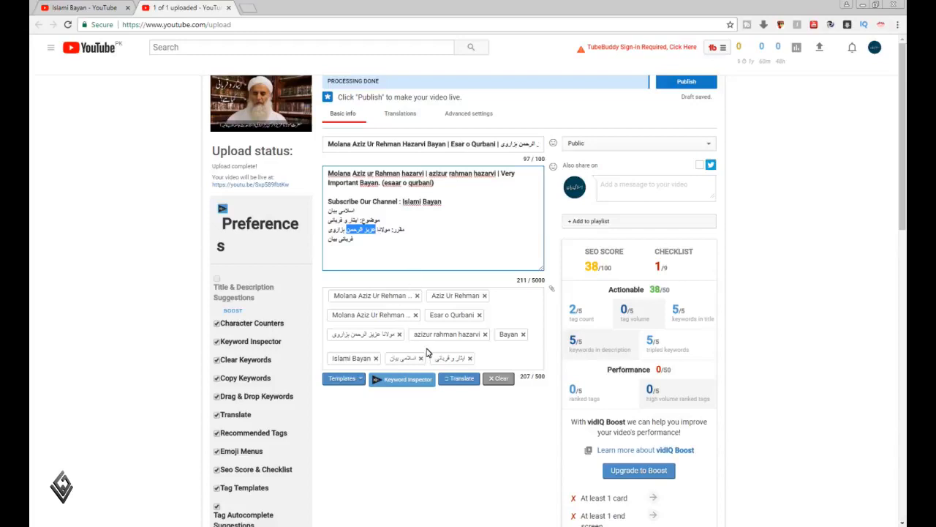
click(492, 359)
key(ctrl+v)
key(Return)
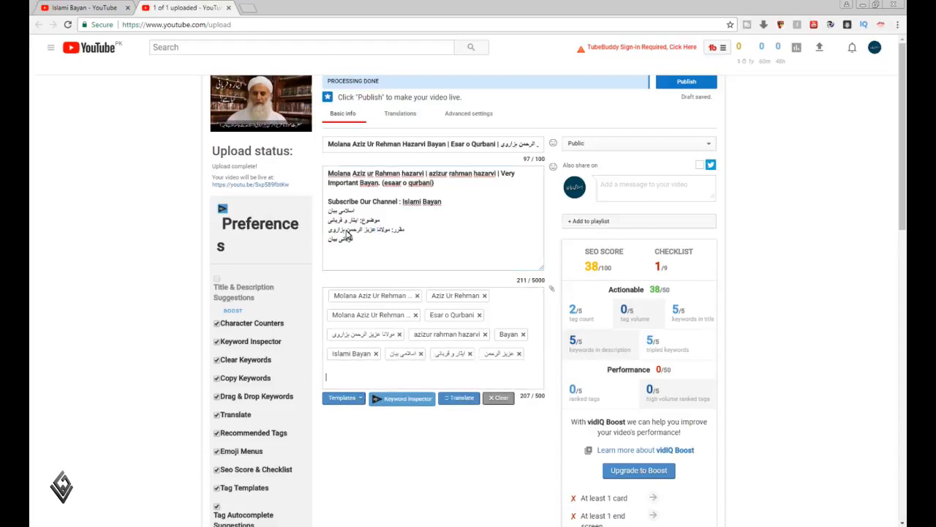
drag(348, 235, 390, 234)
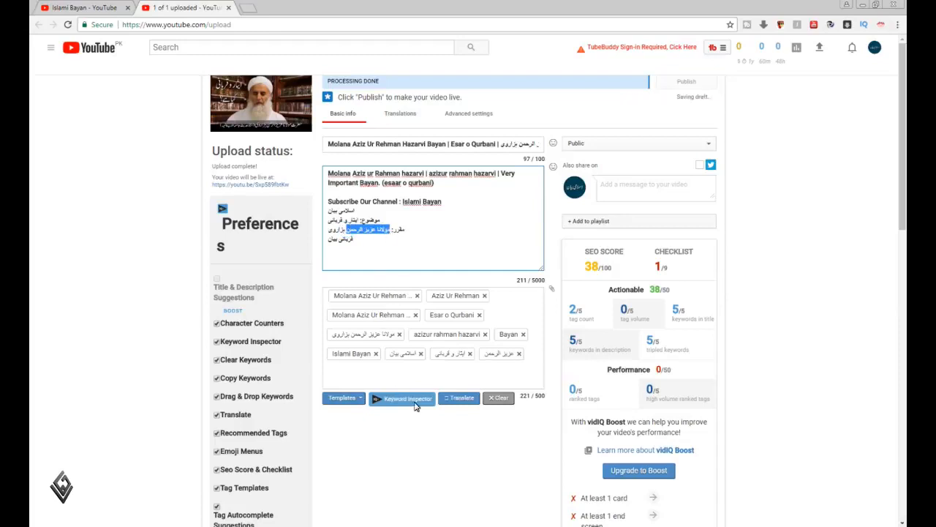
click(457, 373)
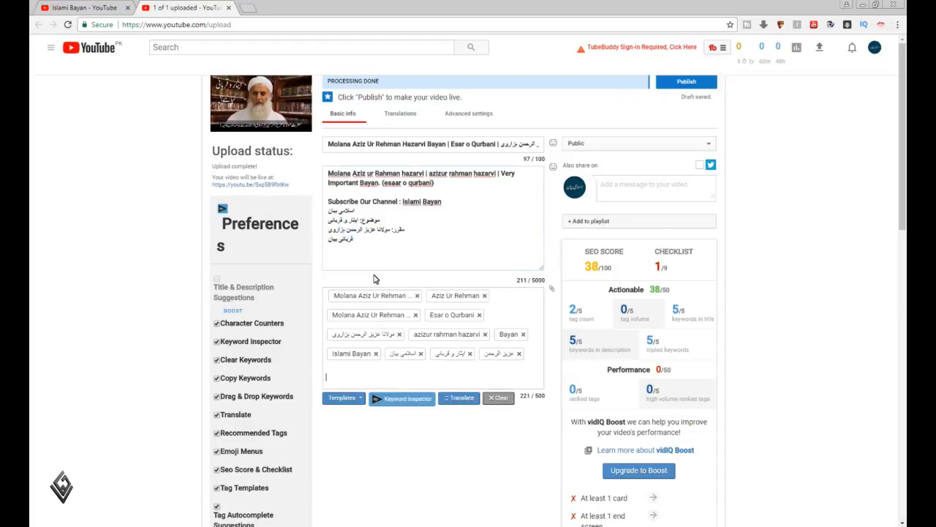
text(مولانا عزیز الرحمن)
Add "قربانی بیان" from the description's last line as a video tag and publish the video
drag(329, 246, 355, 241)
key(ctrl+c)
click(416, 375)
key(ctrl+v)
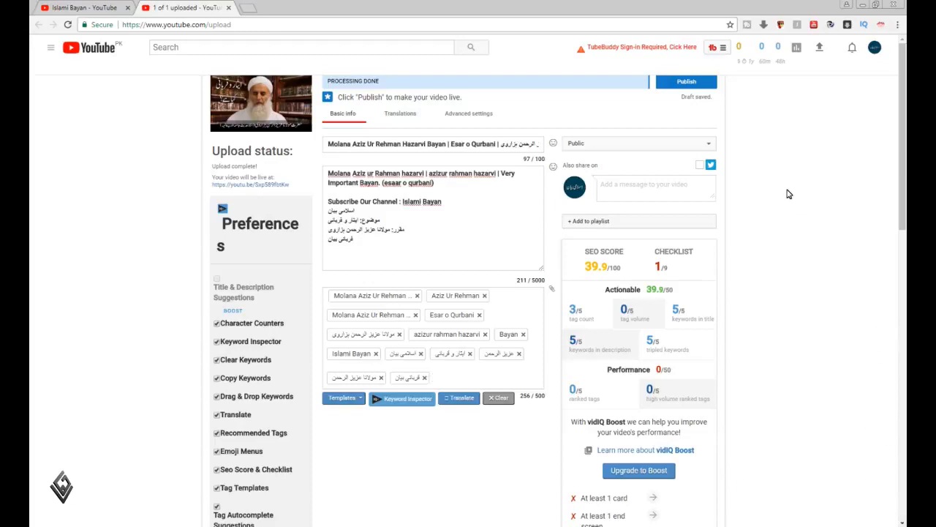
click(690, 82)
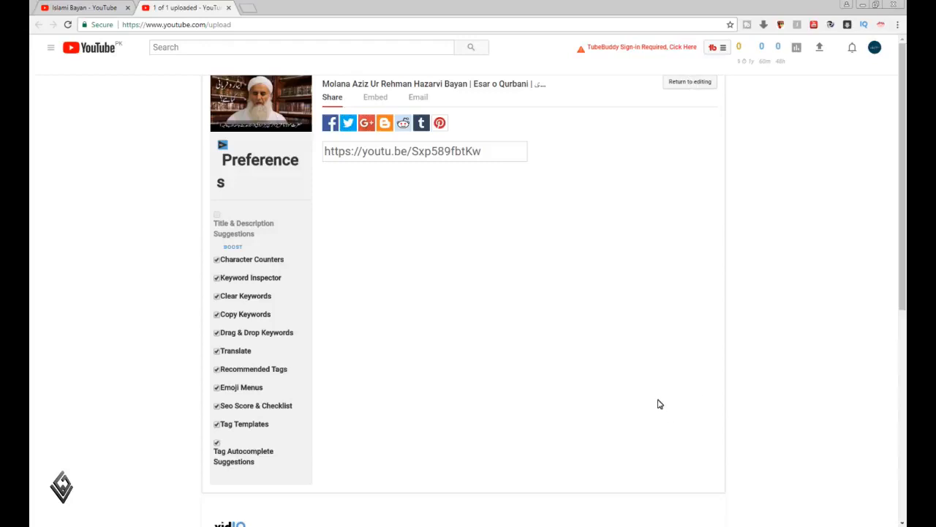
Return to editing the published video, set its category to Education and its video language to Urdu, and save the changes
click(685, 82)
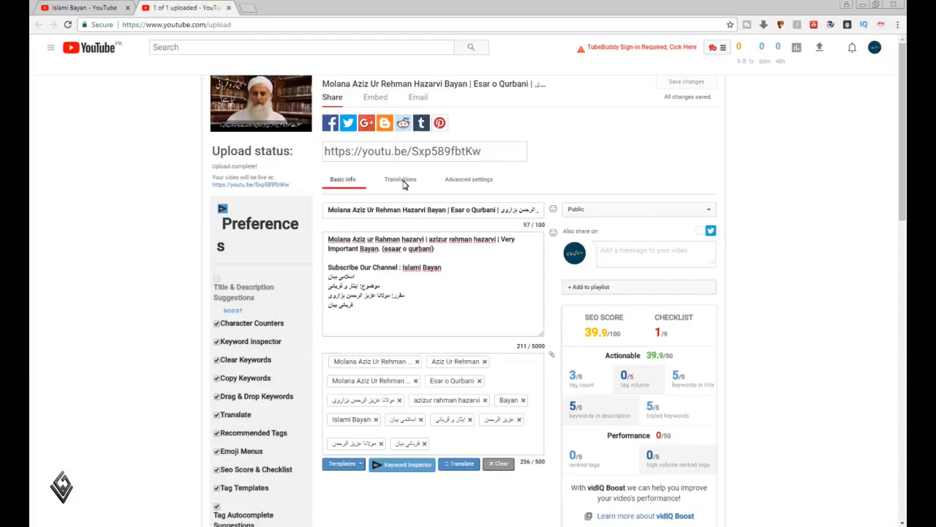
click(477, 182)
click(575, 226)
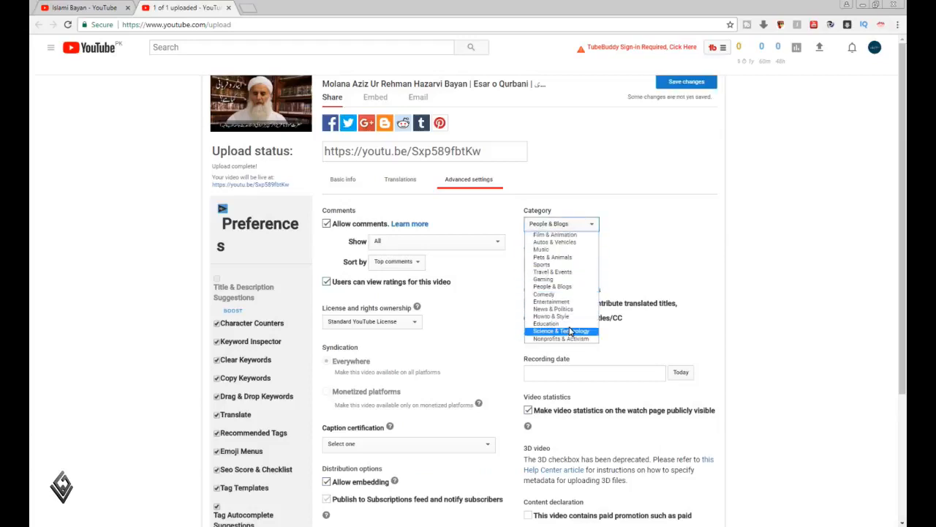
click(570, 327)
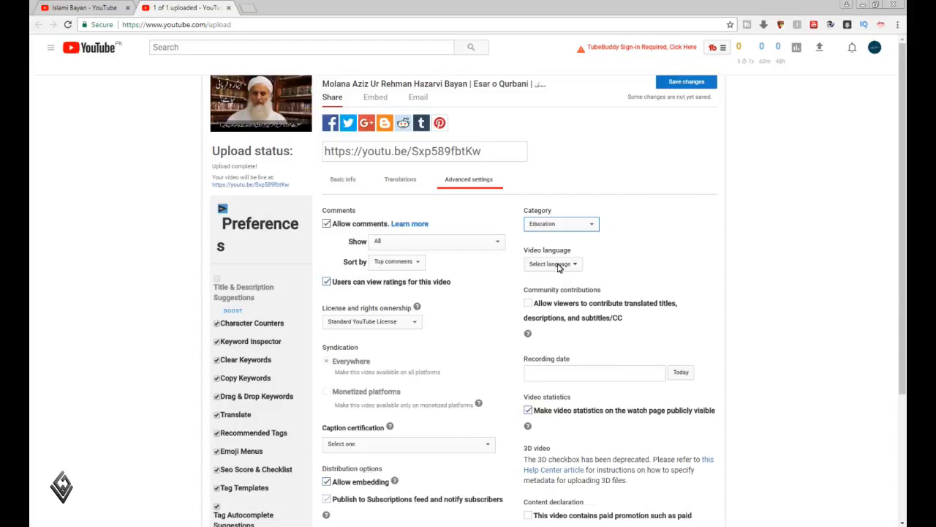
click(559, 264)
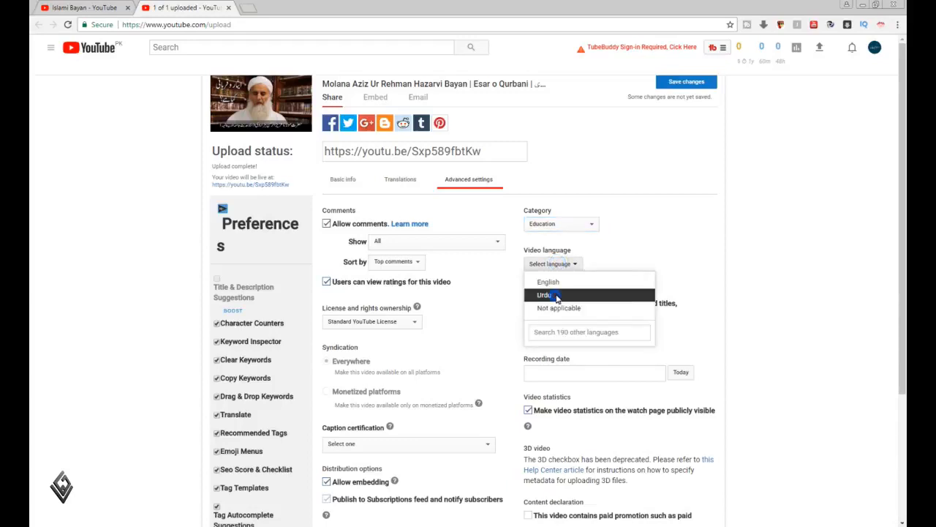
click(557, 295)
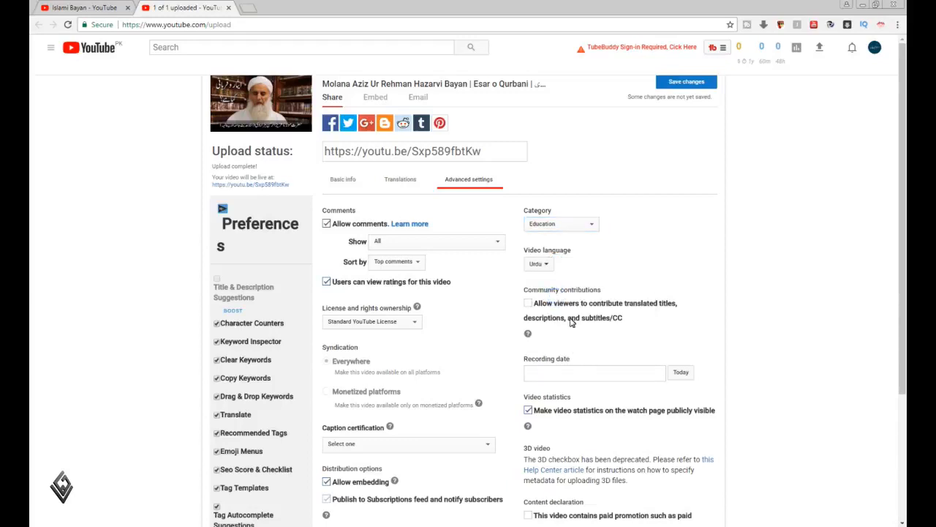
click(688, 82)
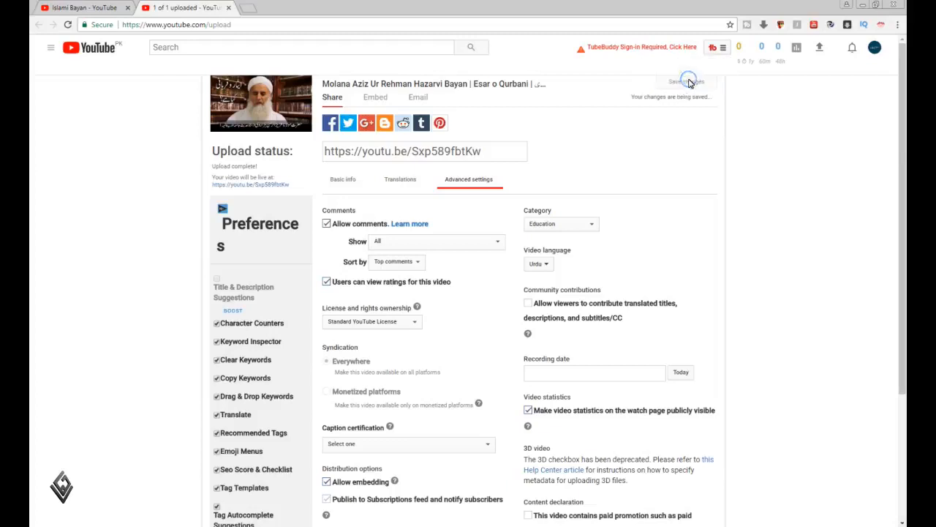
Create a public playlist named after the speaker as written in the description, add the video to it, and save the changes
click(342, 183)
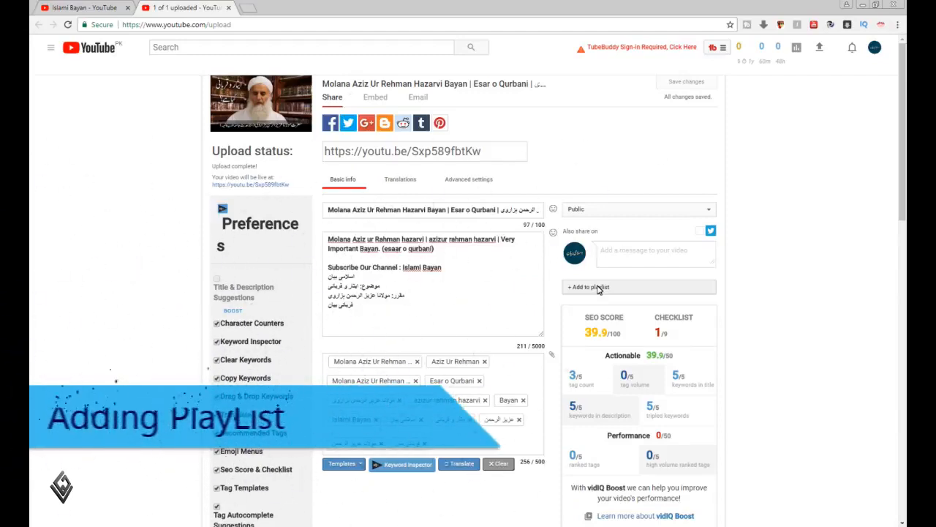
click(598, 288)
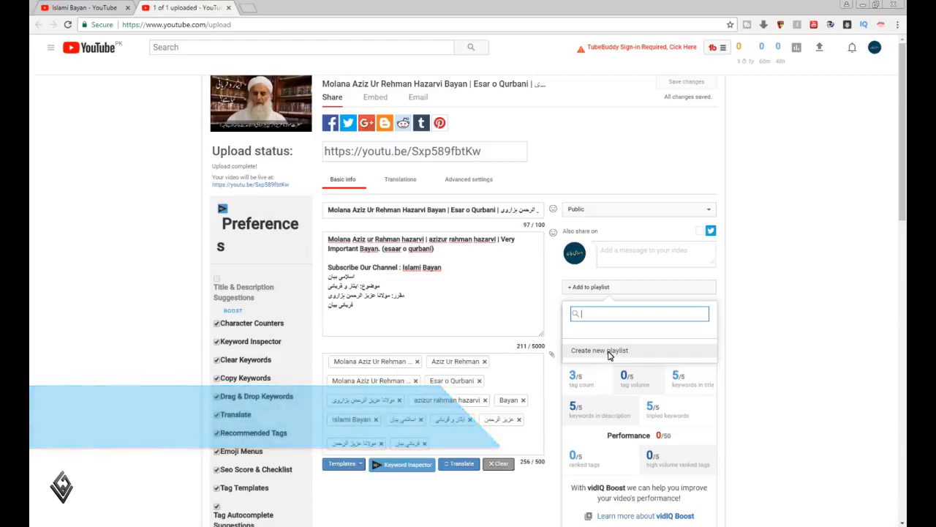
click(610, 352)
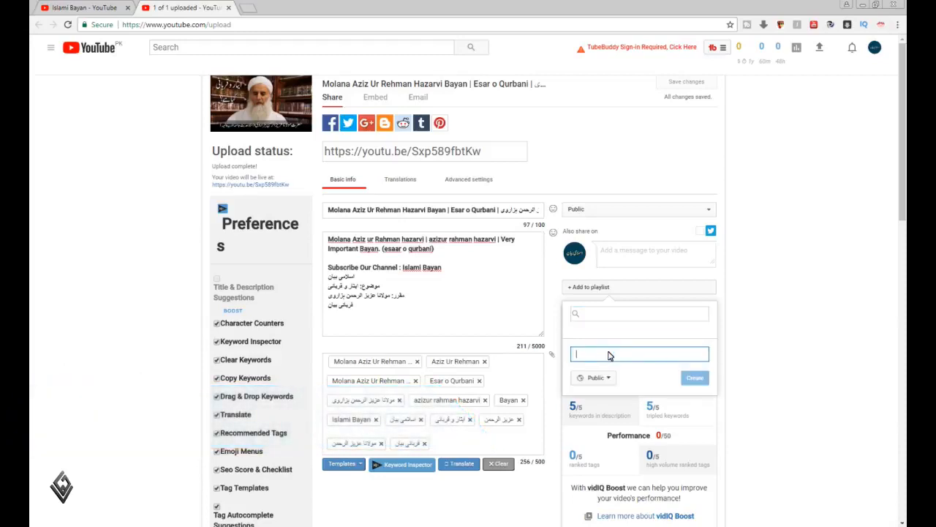
click(610, 356)
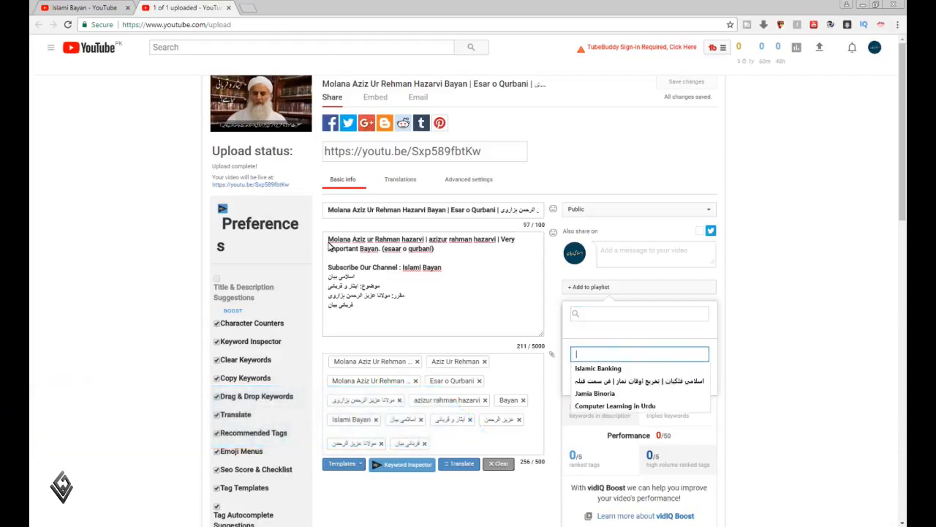
drag(327, 239, 424, 242)
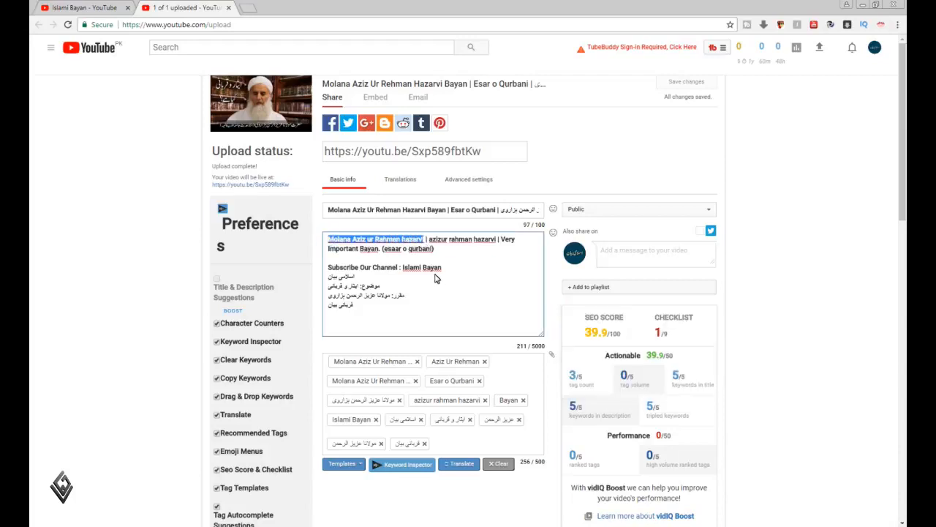
click(635, 289)
click(621, 356)
key(ctrl+v)
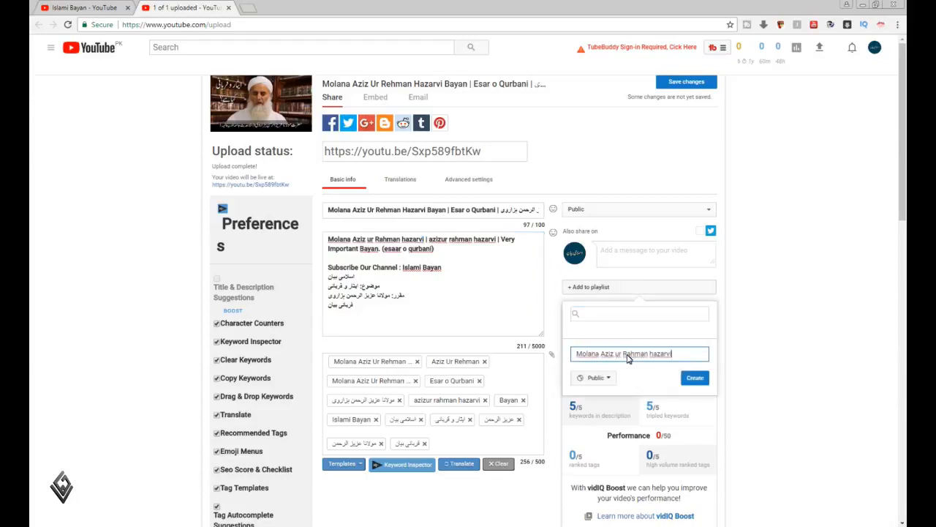
click(695, 378)
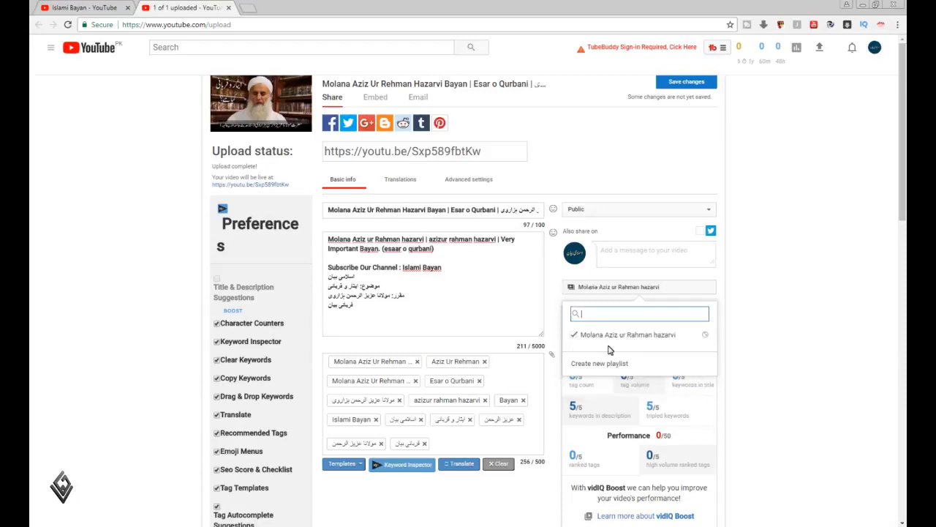
click(745, 331)
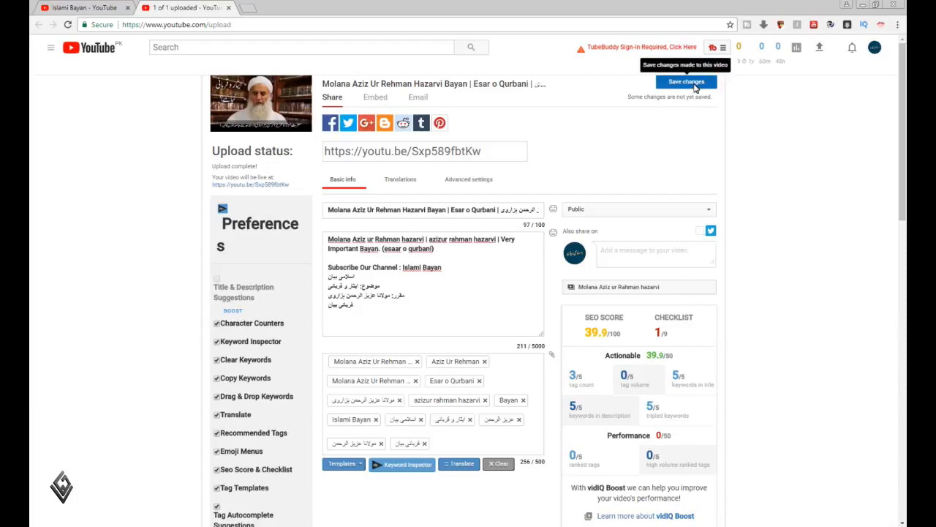
click(695, 84)
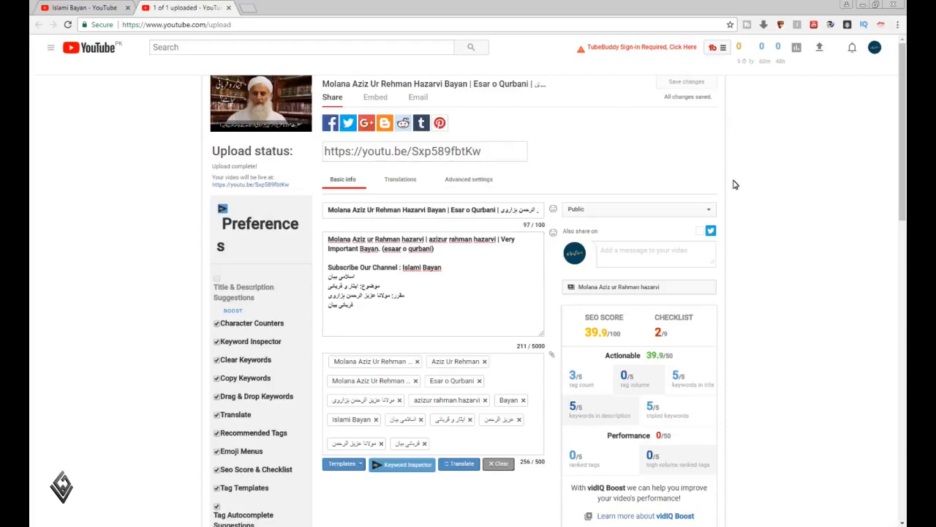
Close the Islami Bayan channel's browser tab and open the uploaded video for editing from the Video Manager
scroll(766, 226, down, 15)
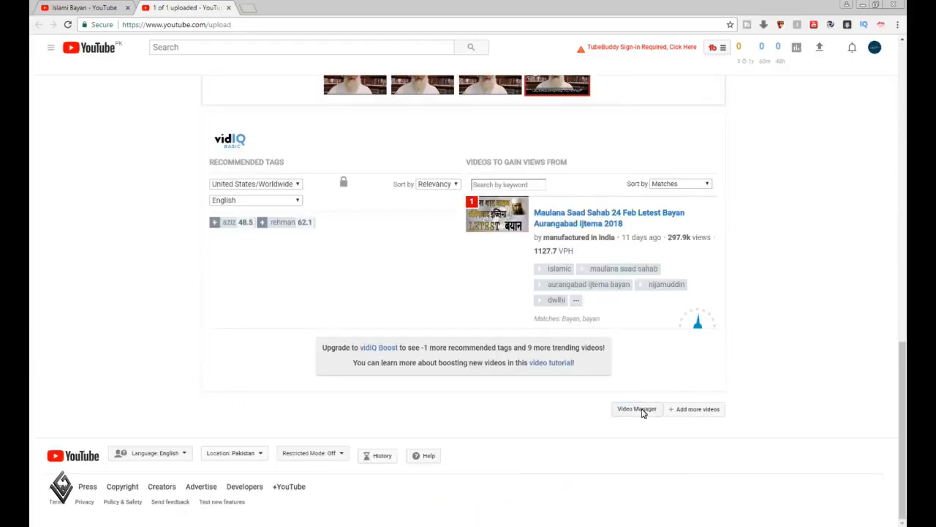
click(96, 8)
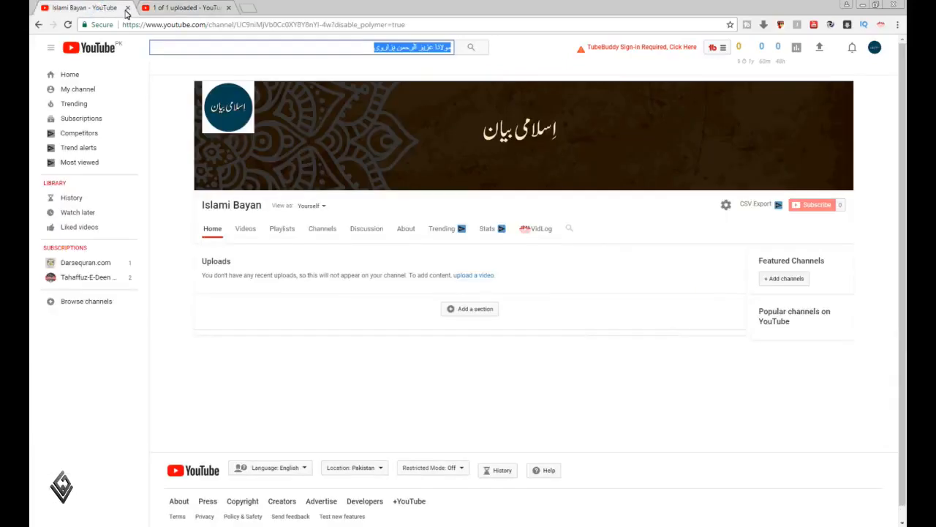
click(127, 8)
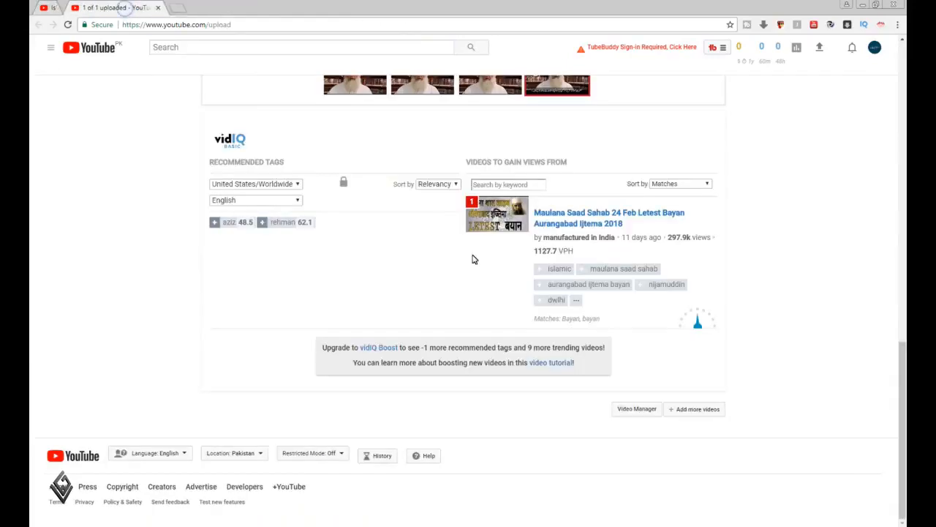
click(637, 409)
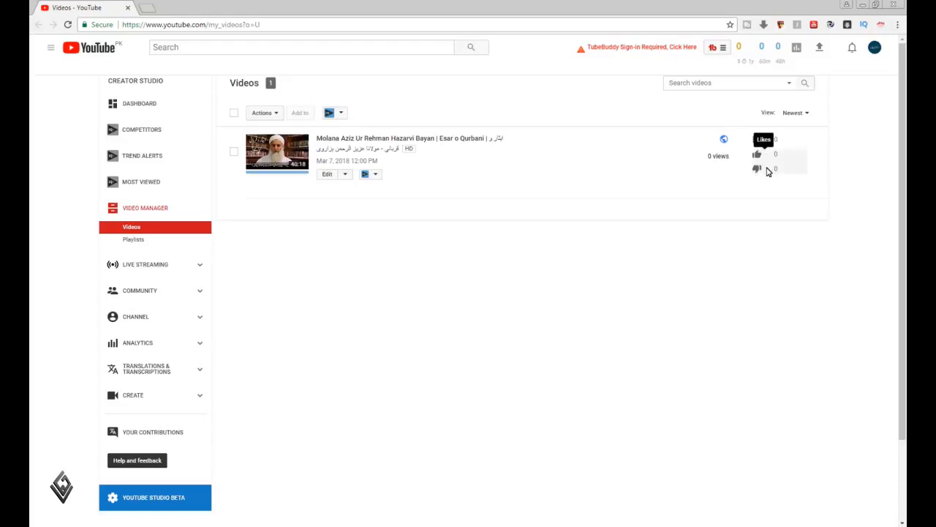
click(345, 174)
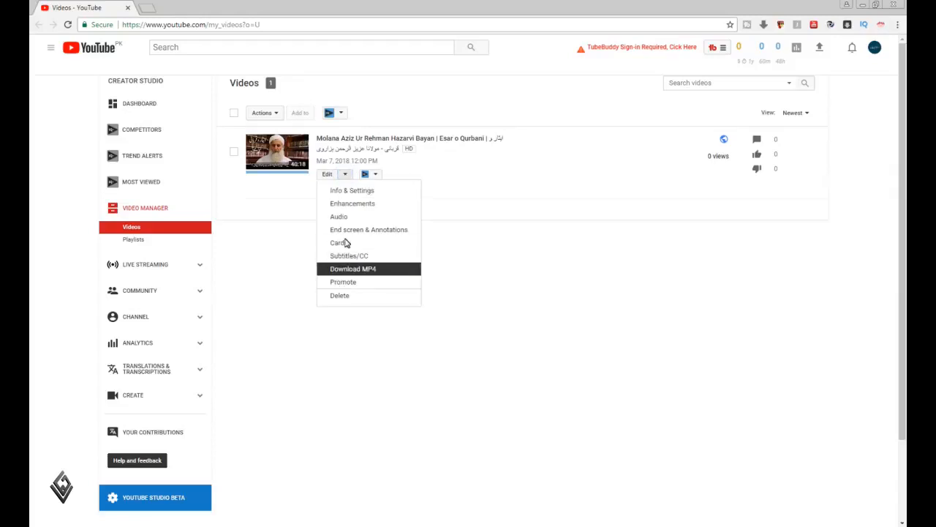
click(483, 292)
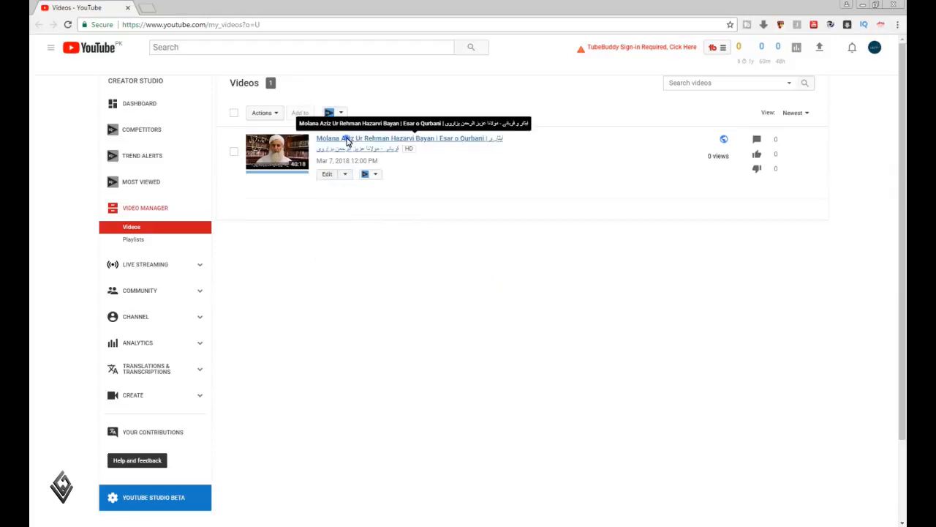
click(327, 177)
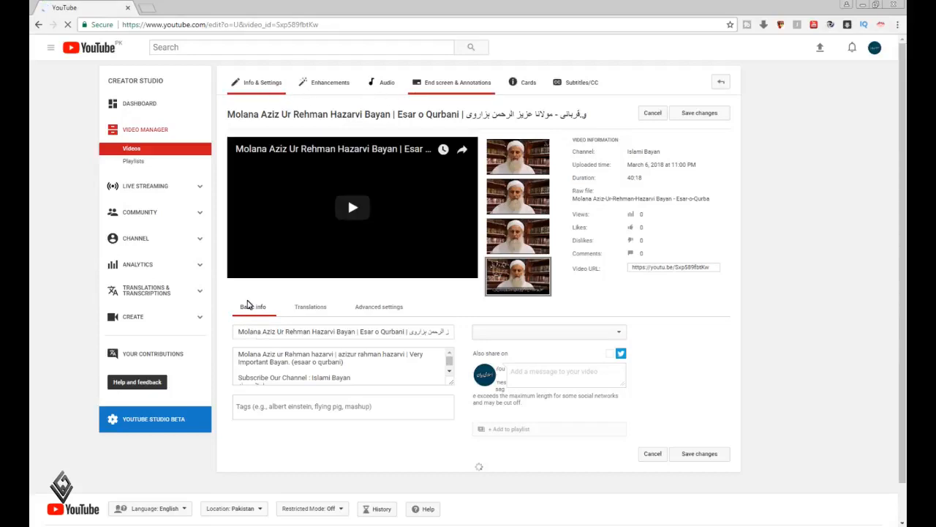
Review the video's saved title, description, tags, SEO score and checklist, enlarging the description box to show its full text
click(382, 309)
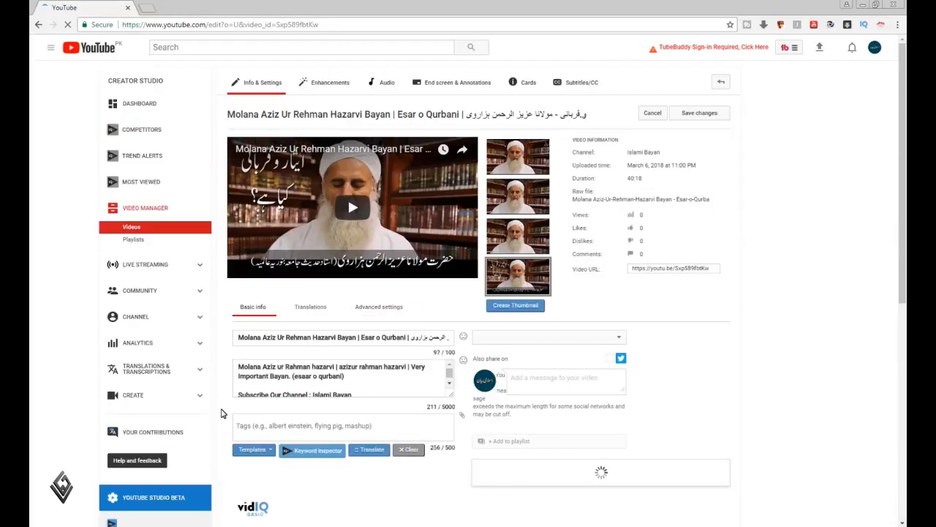
scroll(222, 413, down, 2)
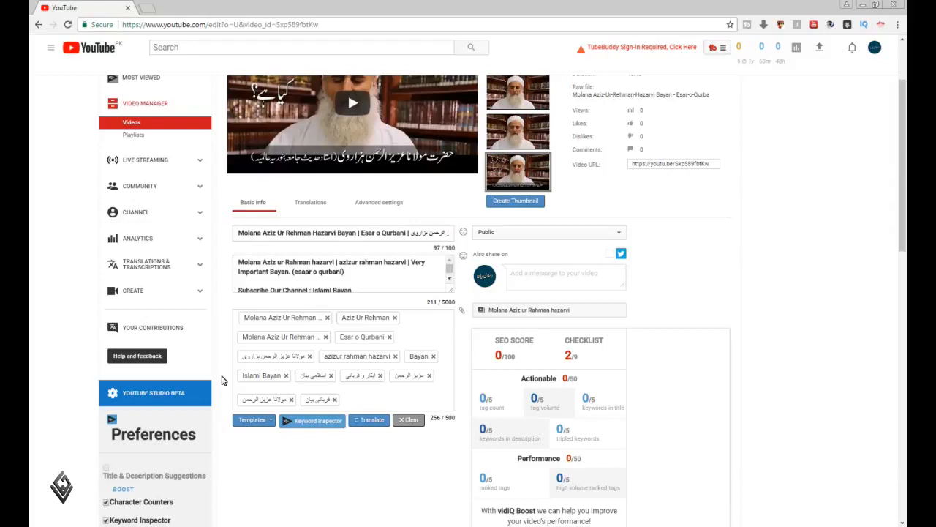
scroll(223, 381, down, 3)
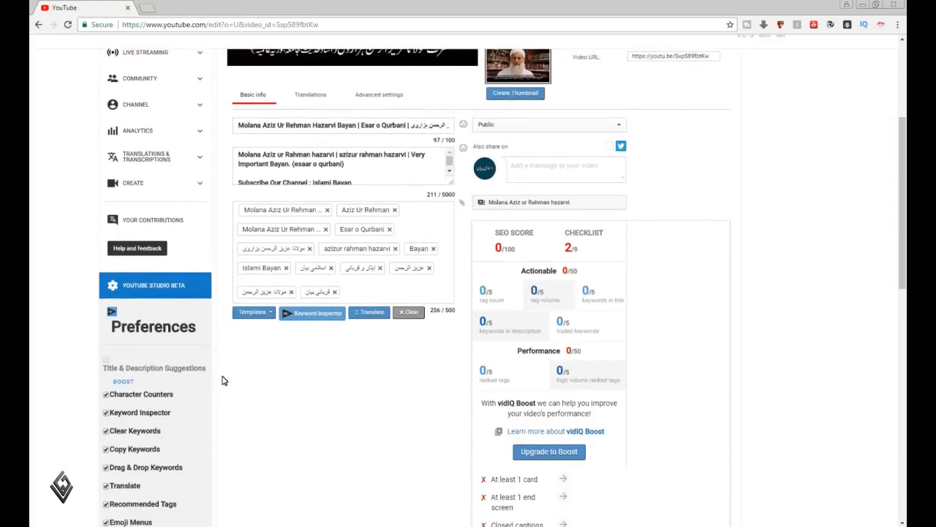
scroll(223, 380, down, 3)
scroll(223, 380, up, 6)
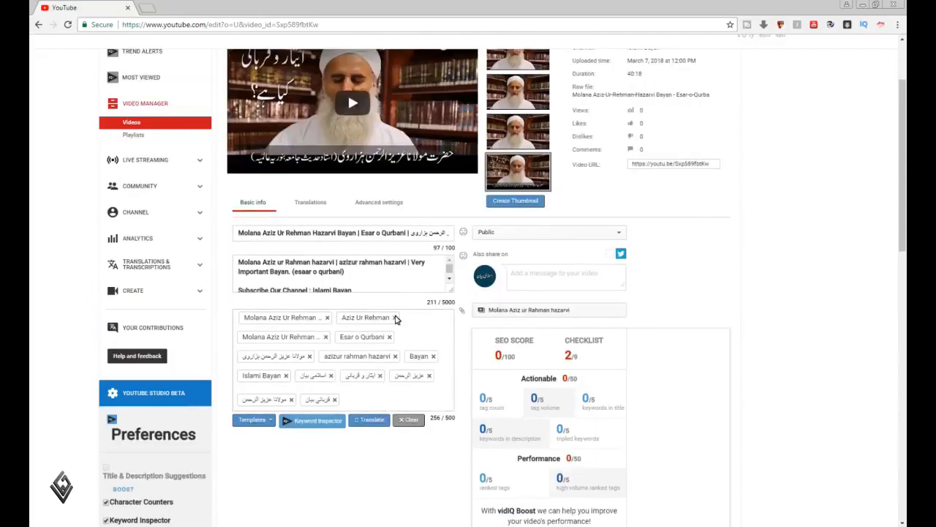
drag(449, 289, 453, 361)
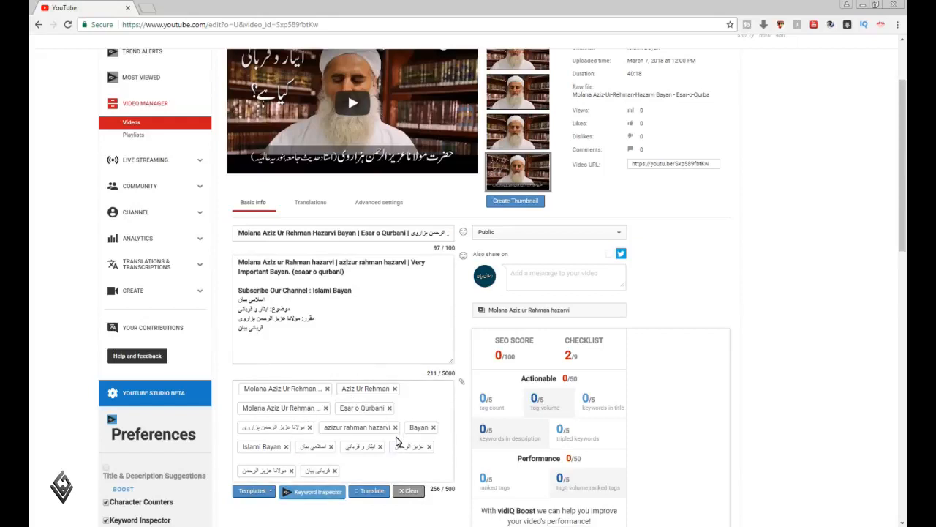
scroll(402, 427, down, 1)
scroll(402, 427, down, 3)
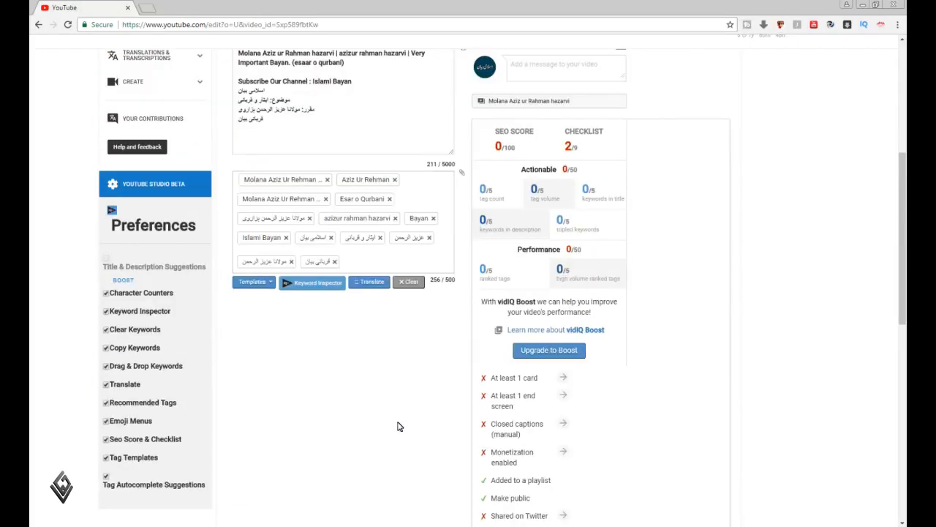
scroll(398, 427, up, 5)
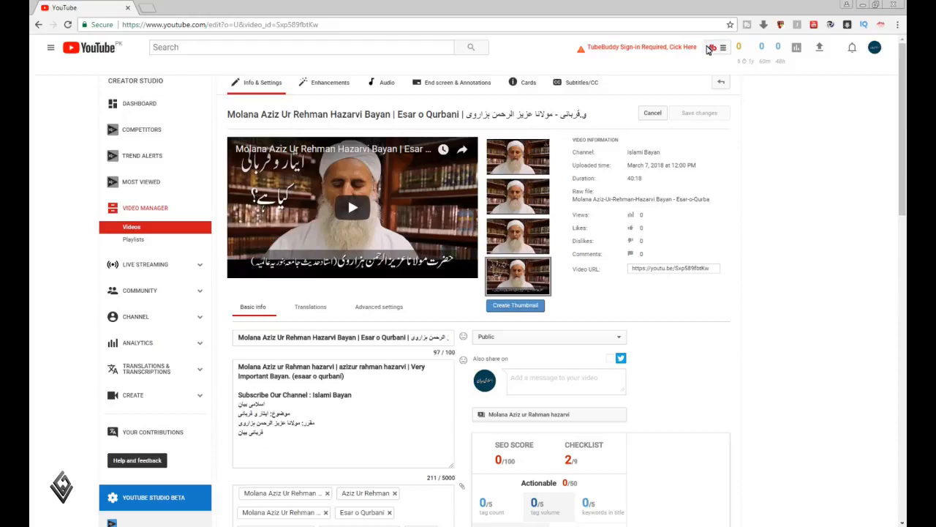
Sign in to TubeBuddy with the Islami Bayan channel's Google account, allow access, and view the video's tag section
click(677, 48)
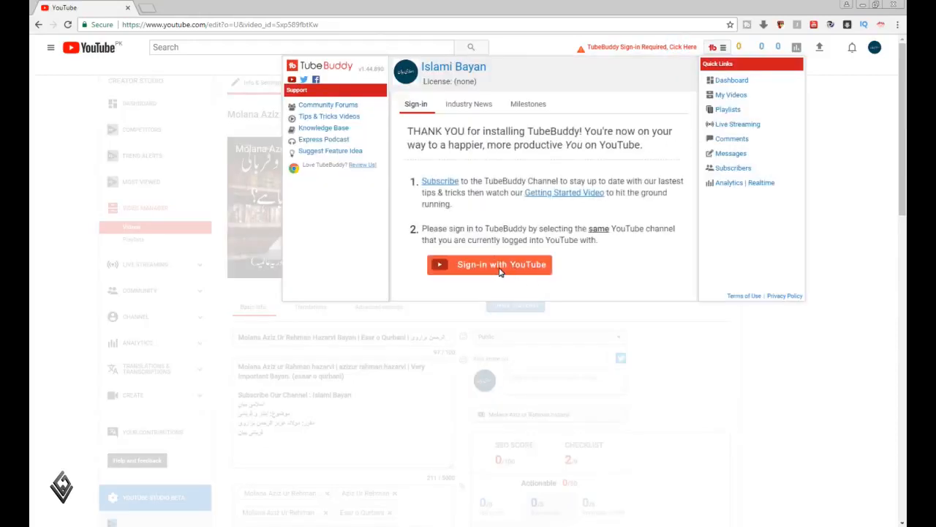
click(500, 271)
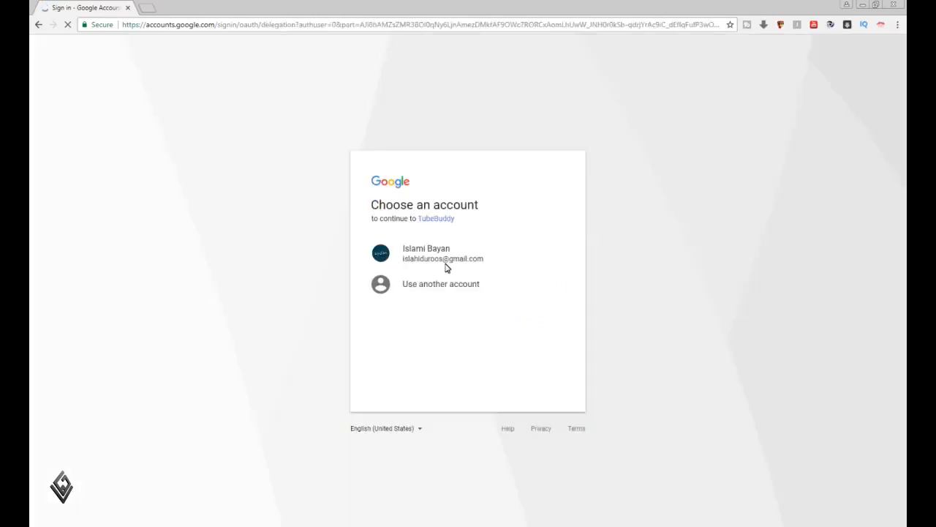
click(431, 259)
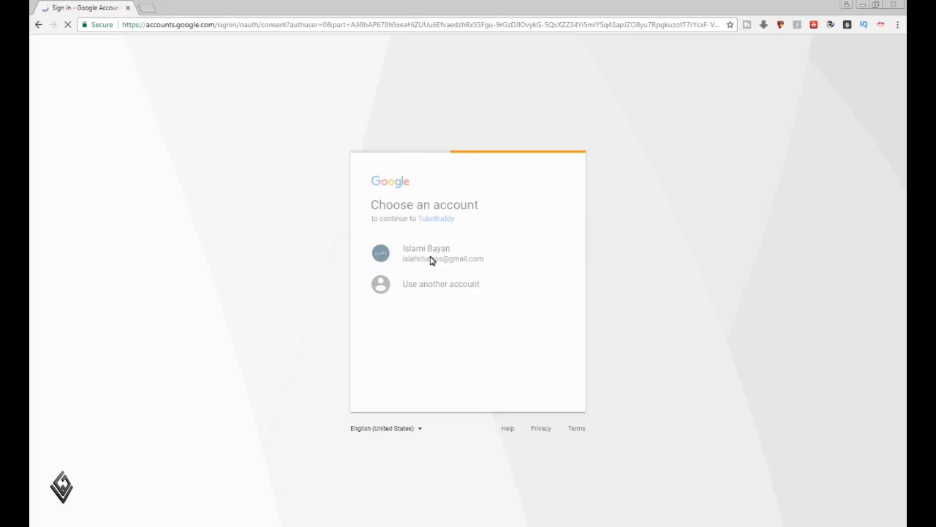
click(542, 398)
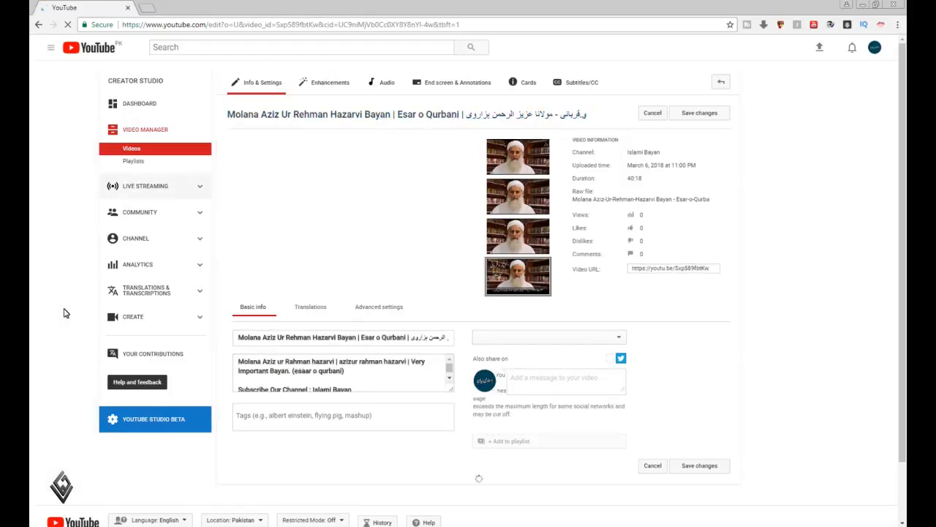
scroll(63, 312, down, 2)
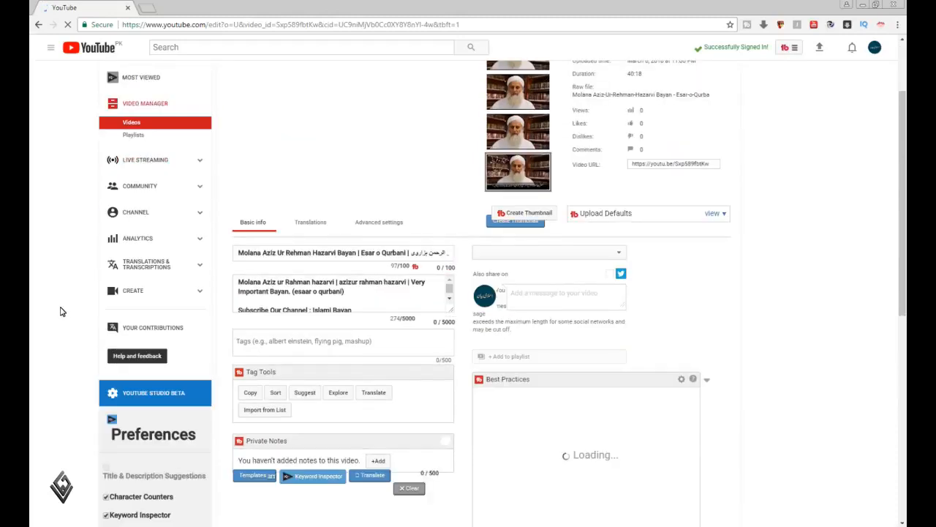
scroll(61, 312, down, 1)
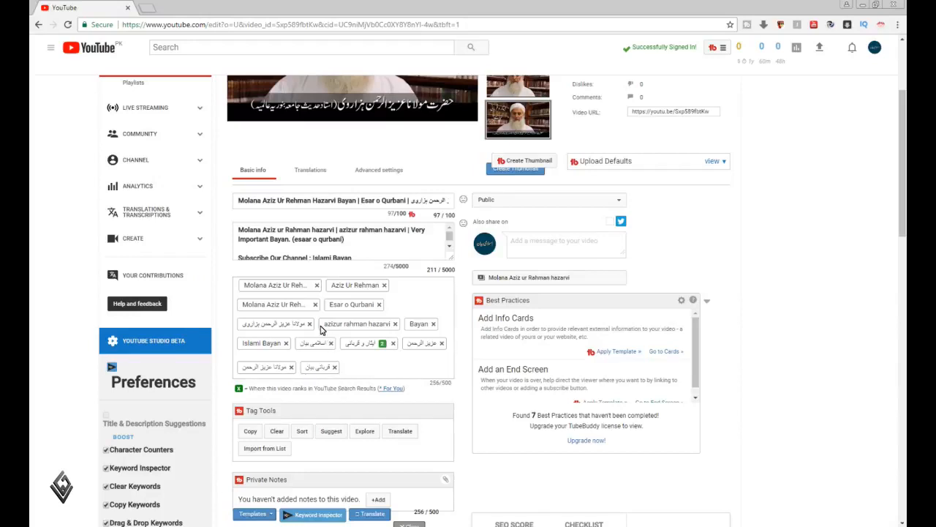
Open the video's end screen editor and apply the "1 Video | 1 Subscribe" template with the video box and subscribe circle along the upper edge
scroll(320, 330, up, 2)
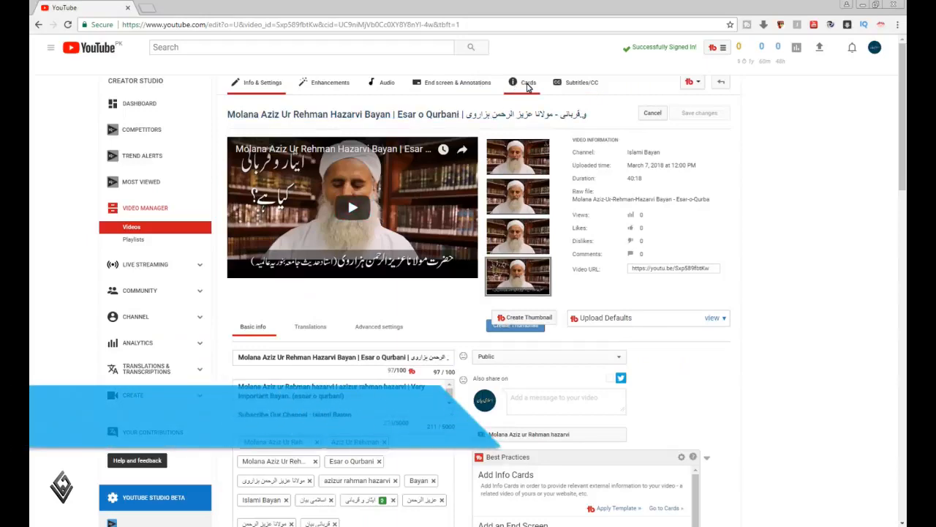
click(466, 86)
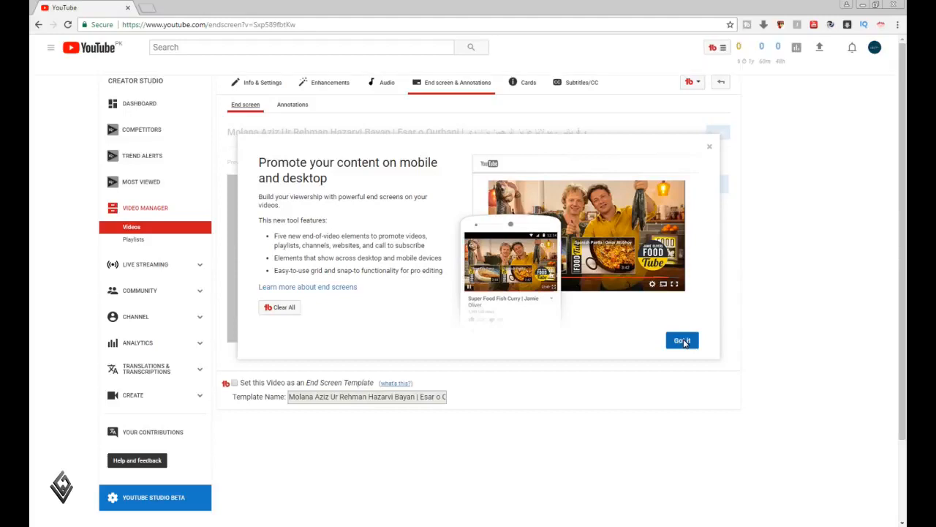
click(683, 341)
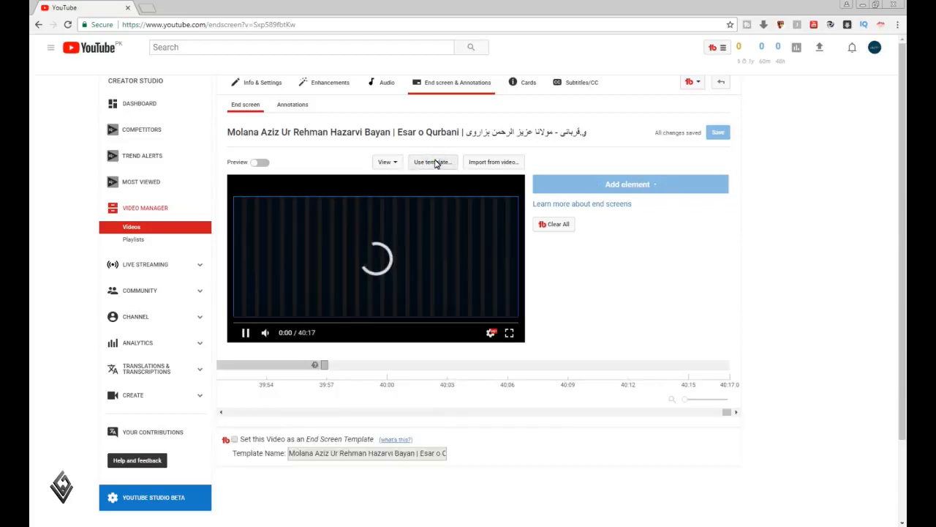
click(435, 163)
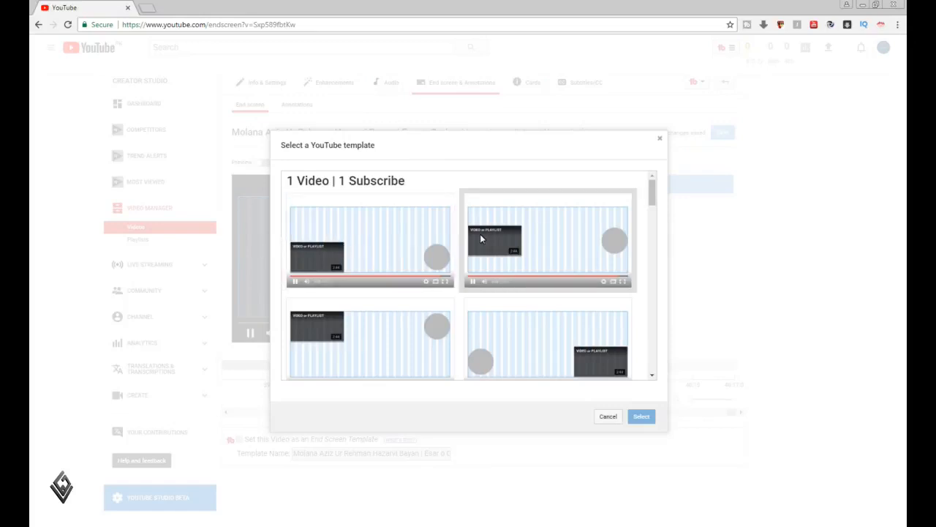
click(383, 320)
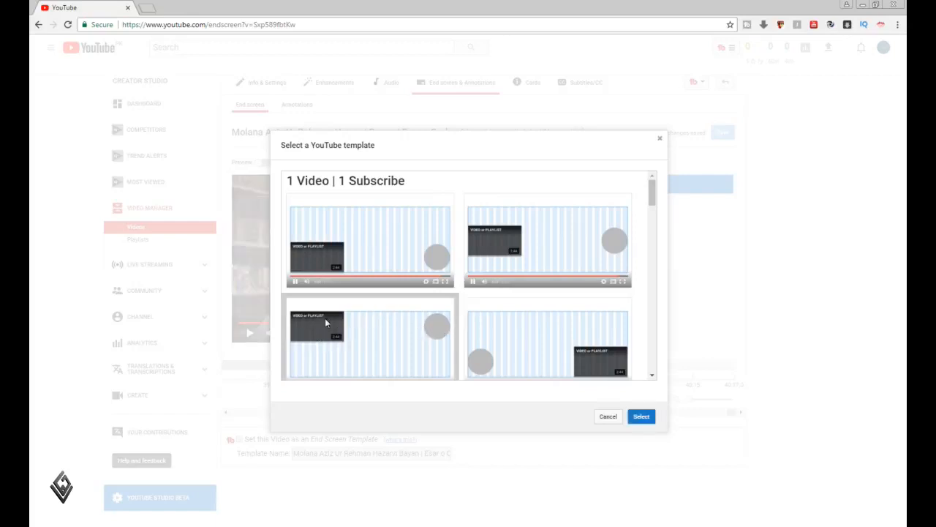
click(647, 417)
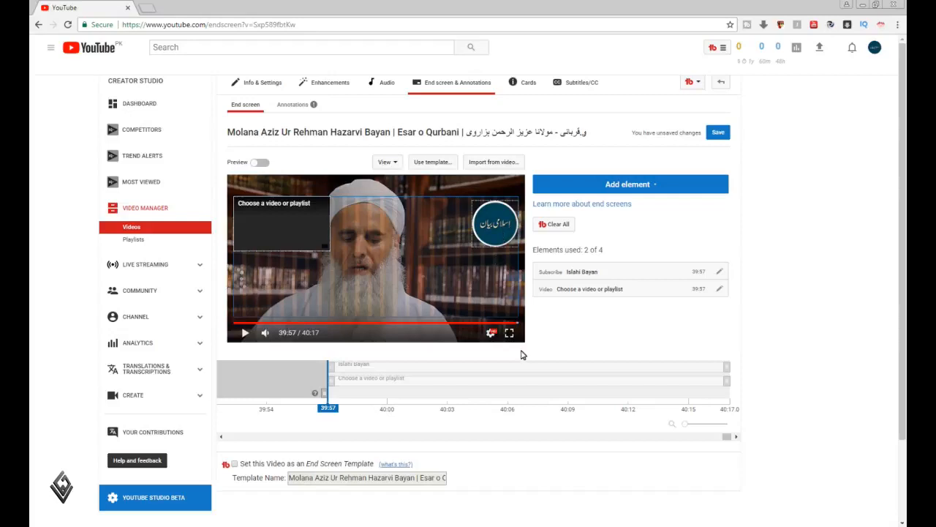
Set the end screen's video element to the channel's playlist and save the end screen
click(274, 225)
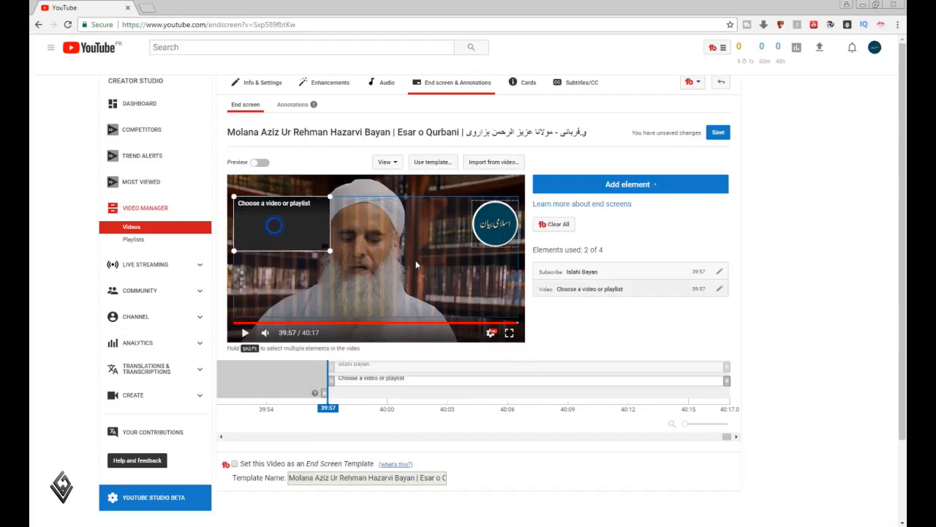
click(719, 290)
click(384, 264)
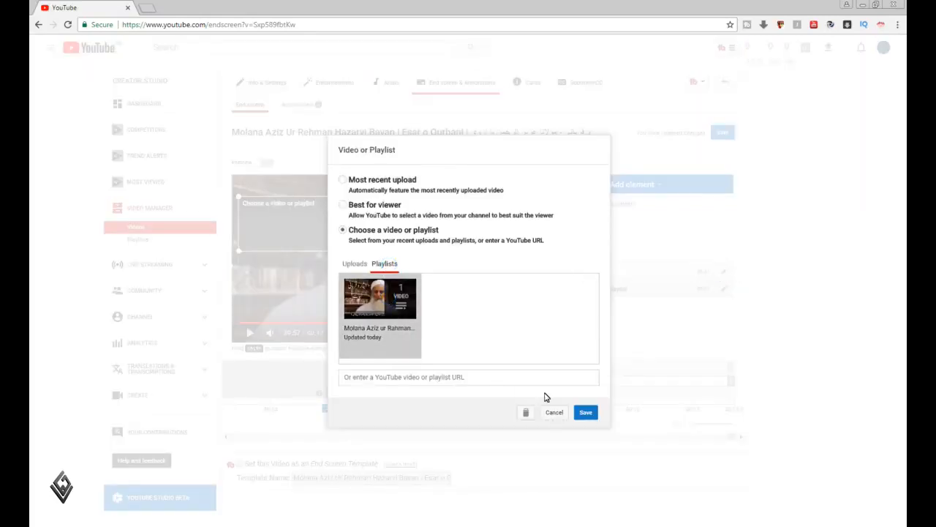
click(584, 415)
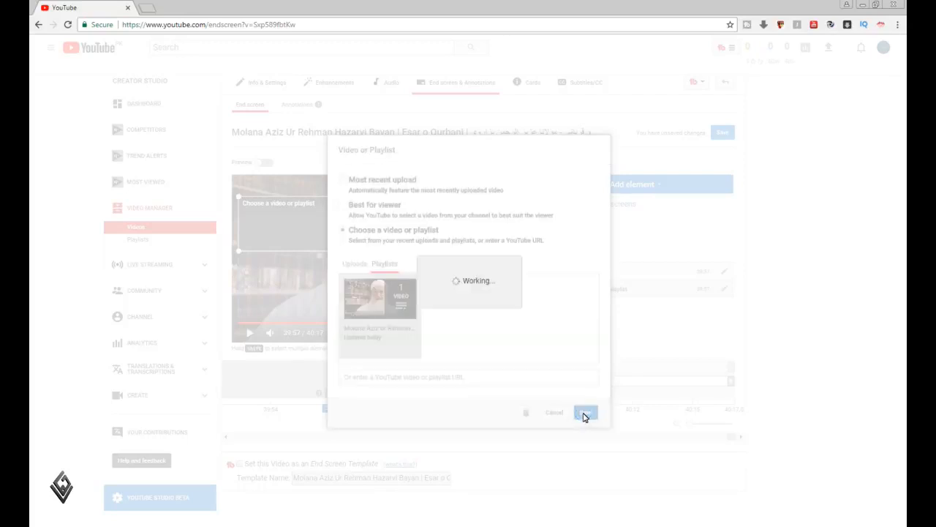
click(718, 133)
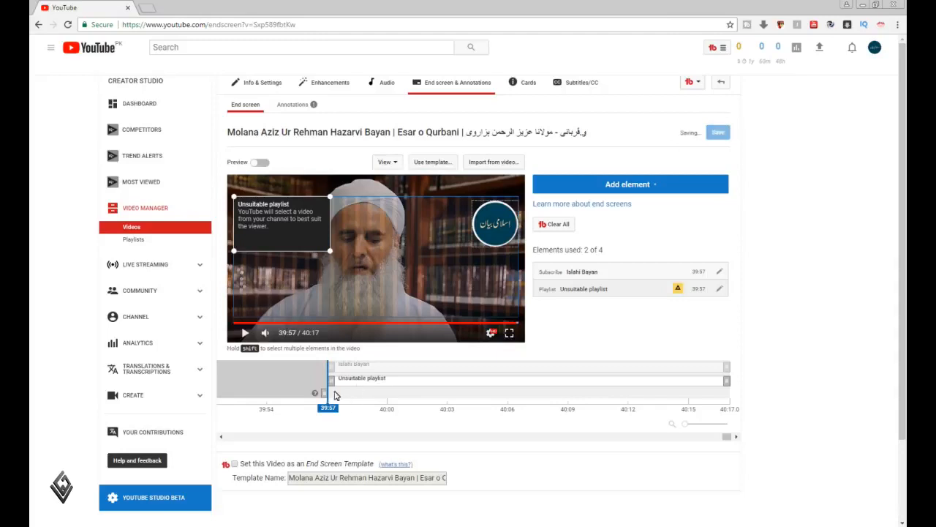
Move the start of the end screen's playlist element to 40:03 on the timeline and save the end screen
drag(333, 385, 458, 383)
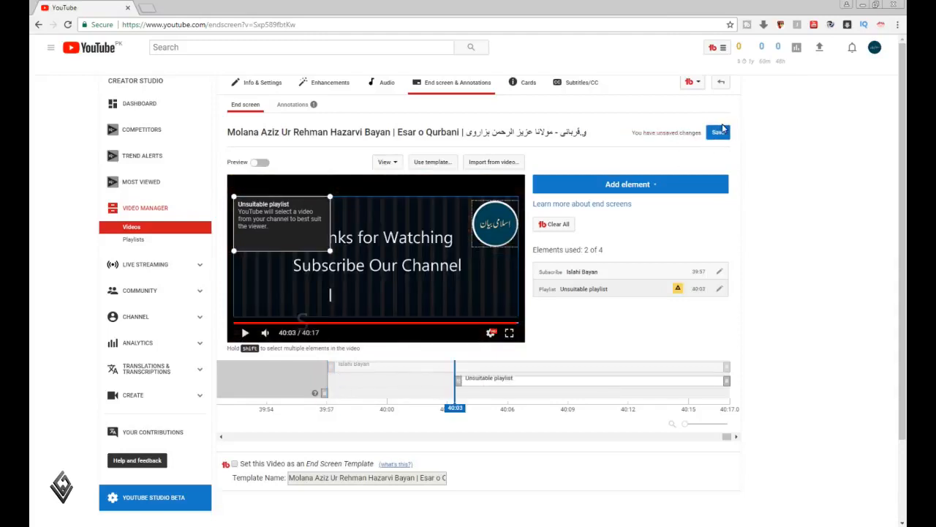
click(720, 133)
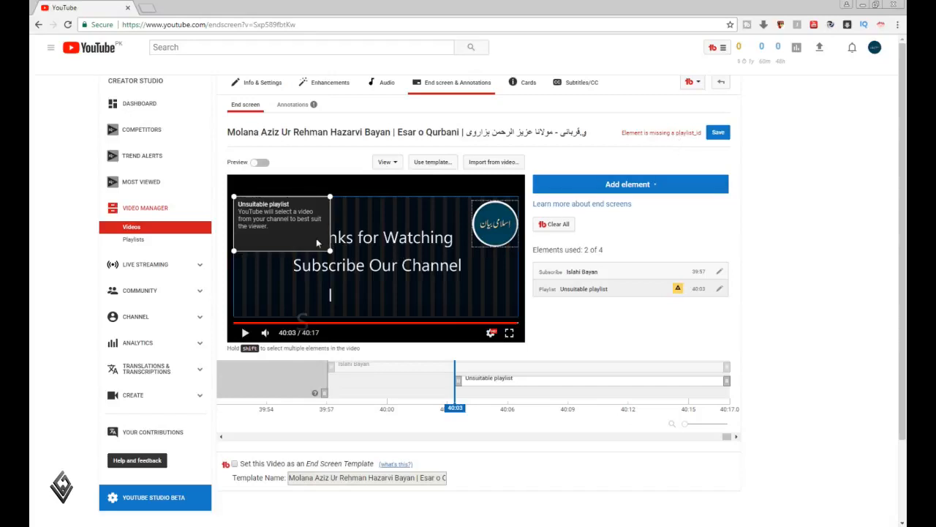
Try to reassign the channel's playlist to the flagged end screen element
click(283, 226)
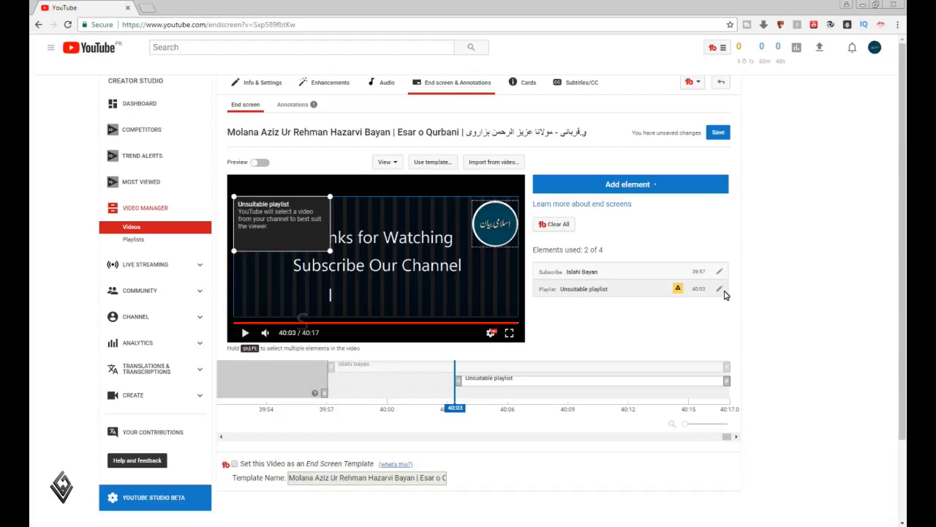
mouse_move(678, 290)
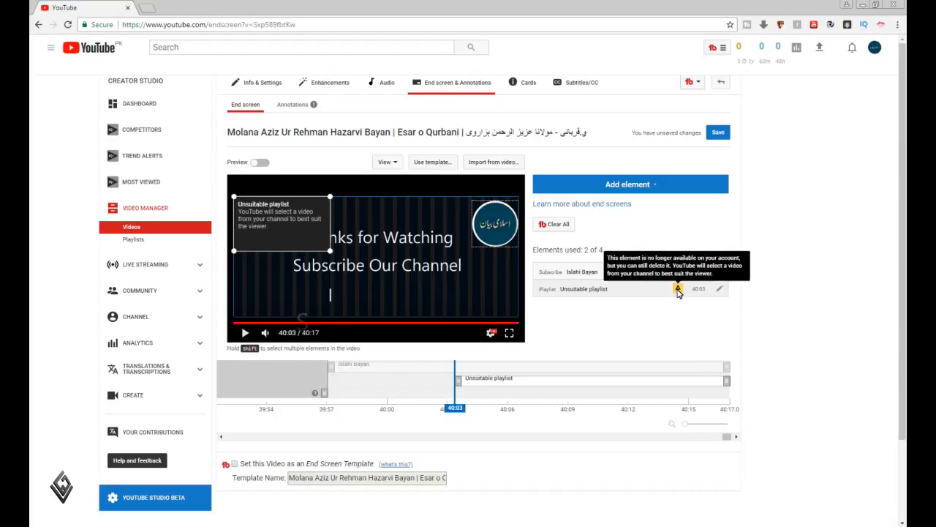
click(721, 290)
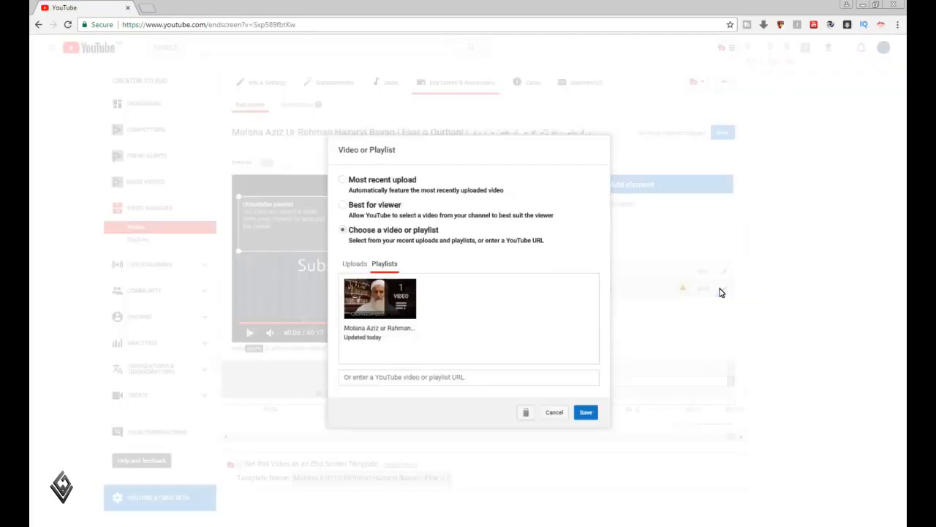
click(372, 334)
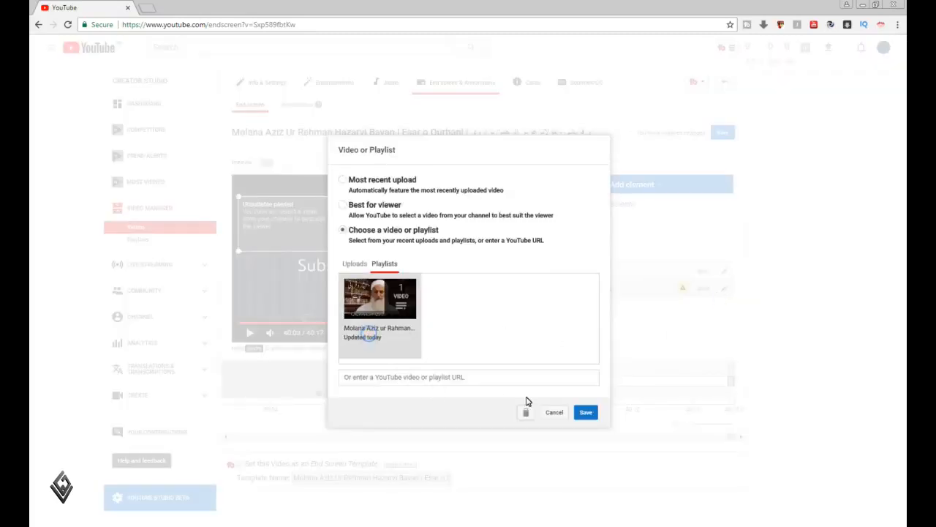
click(586, 414)
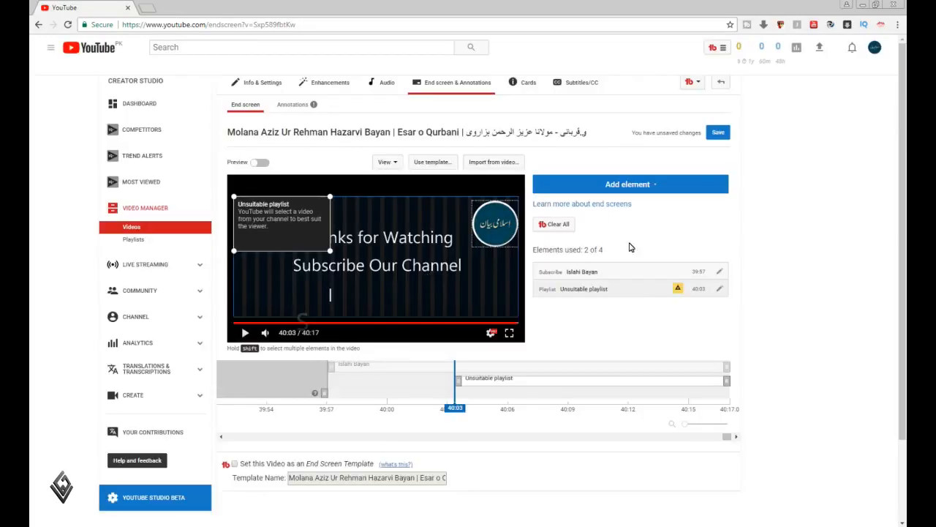
Change the flagged end screen element to feature the Most recent upload and save the end screen
click(720, 289)
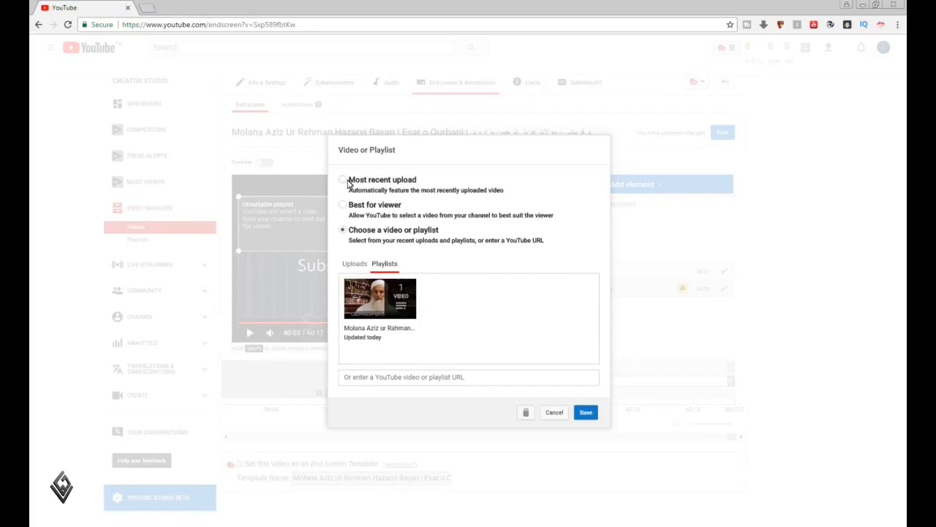
click(346, 180)
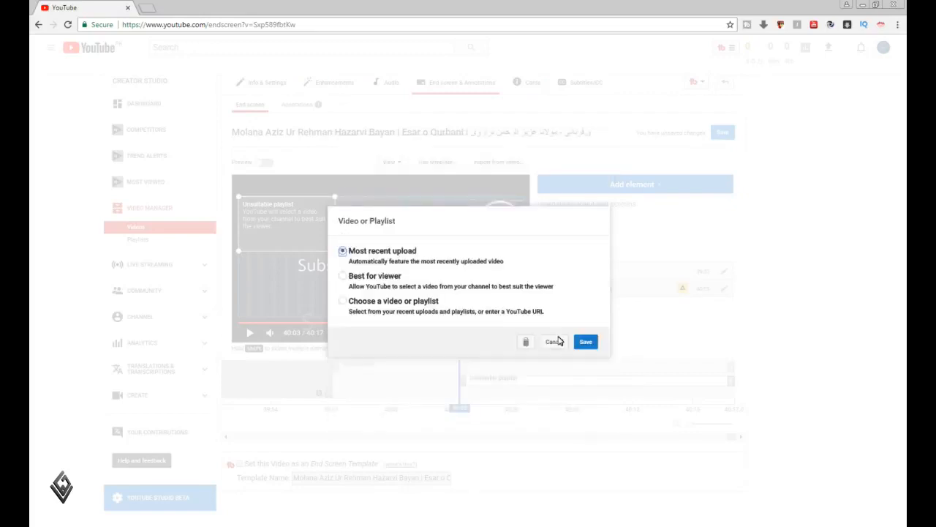
click(588, 343)
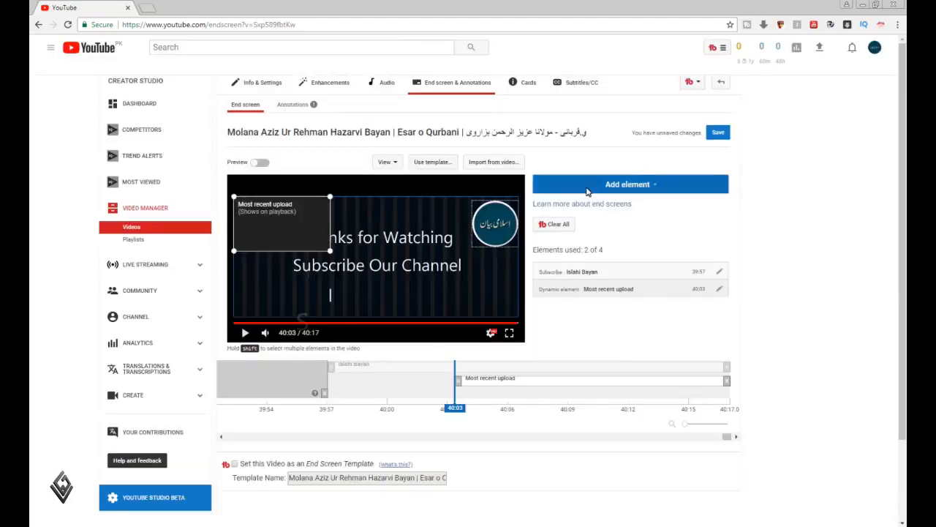
click(722, 133)
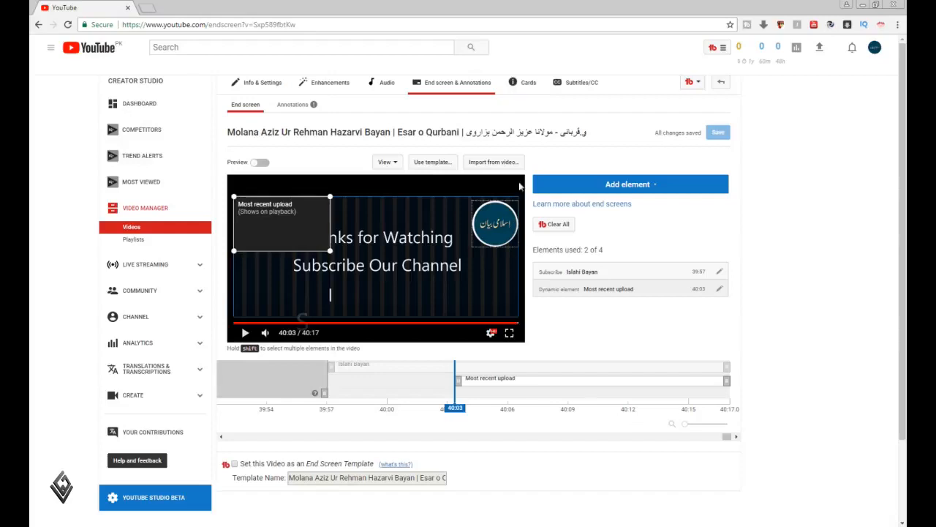
Open the video's cards and create a Video or Playlist card from the channel's playlists
click(524, 85)
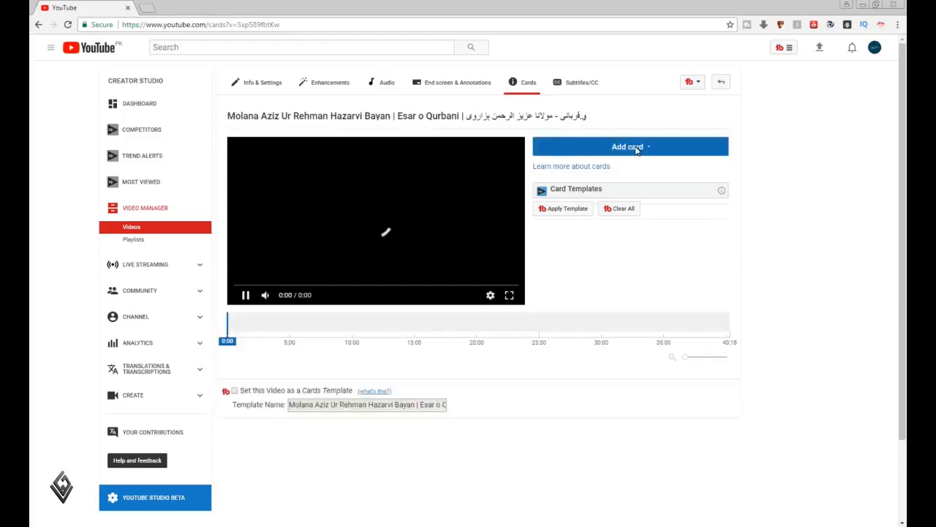
click(637, 148)
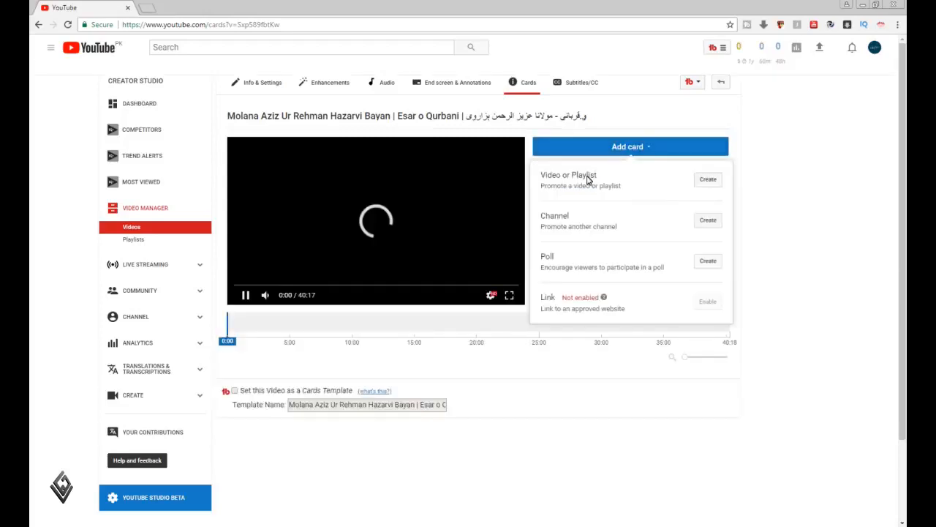
click(708, 181)
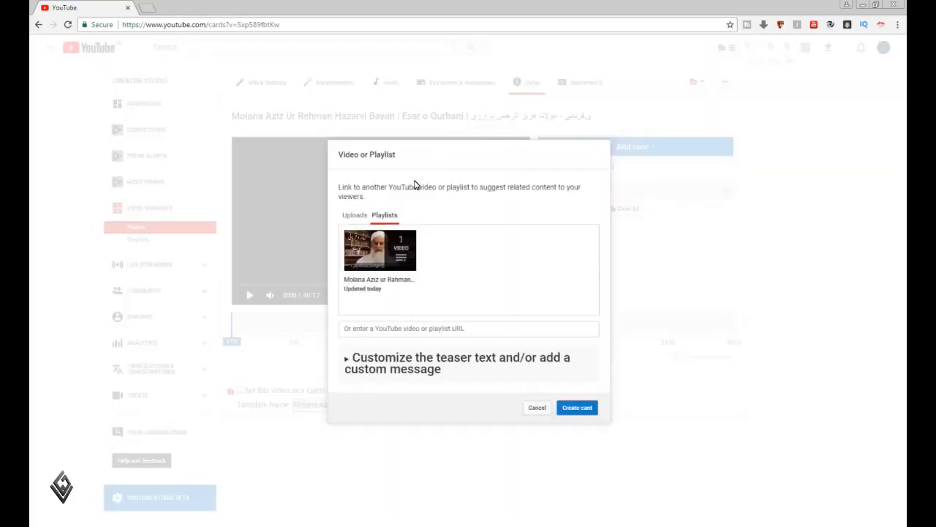
click(578, 407)
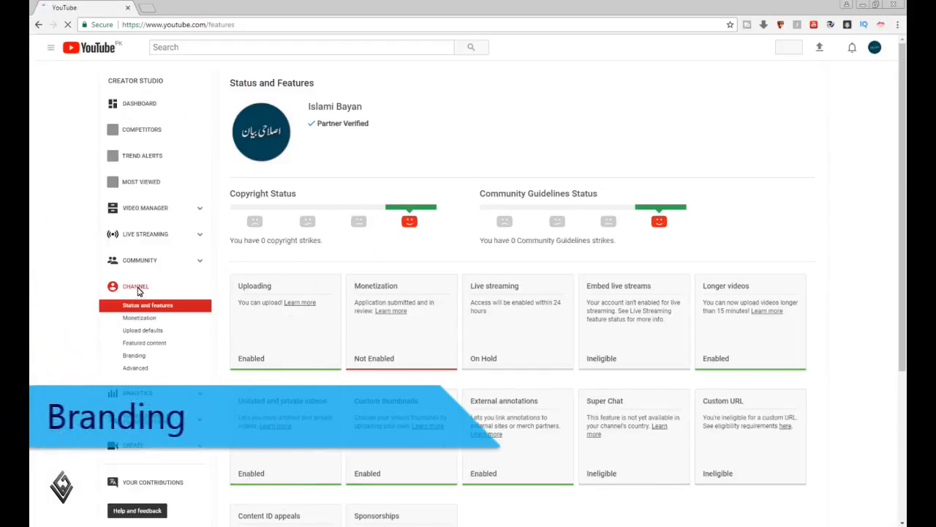
Open the channel's branding settings and choose Logo-V3.png from the forYoutube folder as the watermark image
click(134, 356)
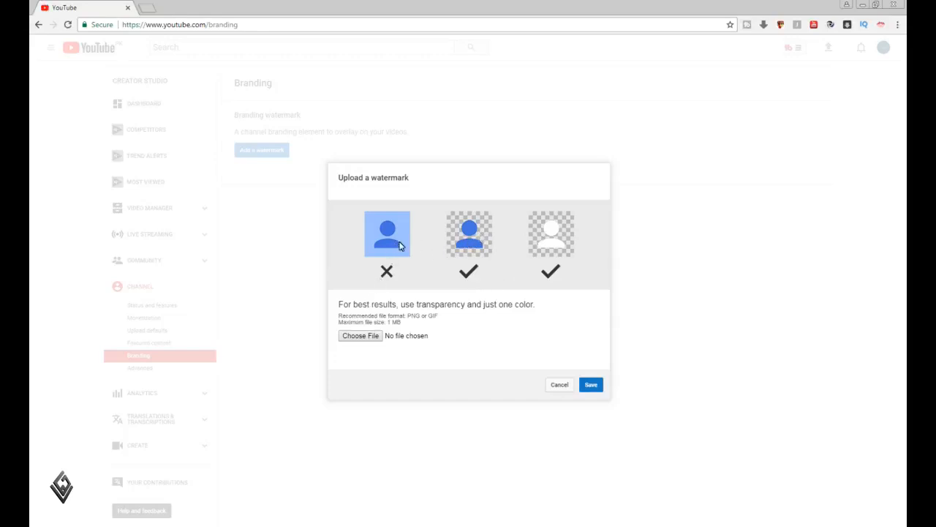
click(368, 337)
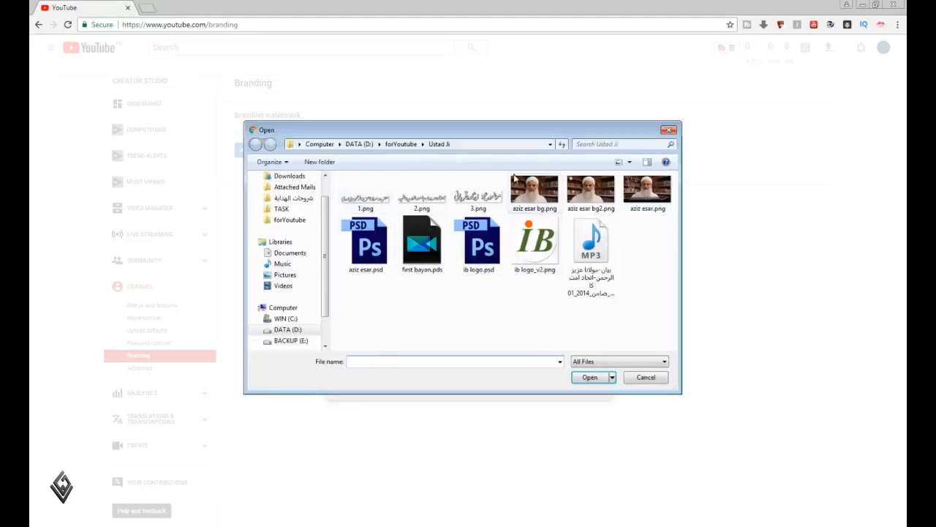
click(410, 146)
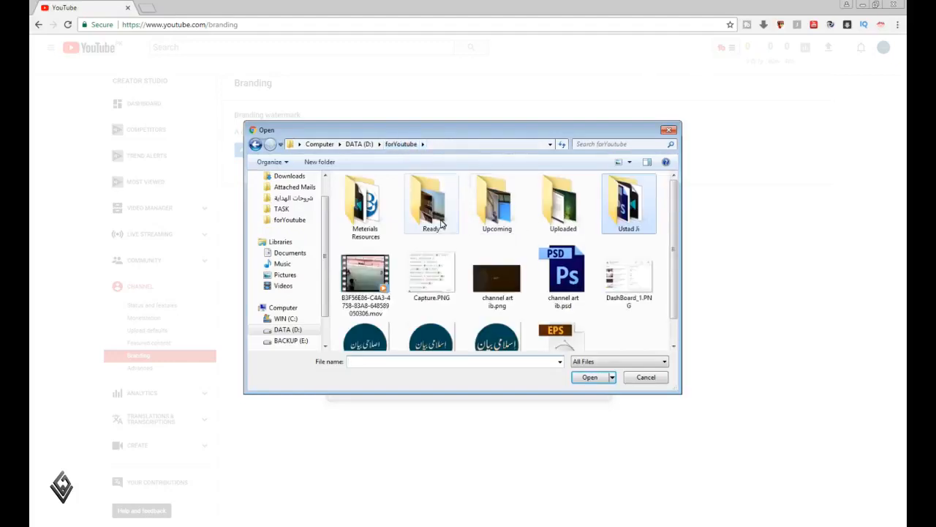
double_click(381, 210)
scroll(547, 267, down, 2)
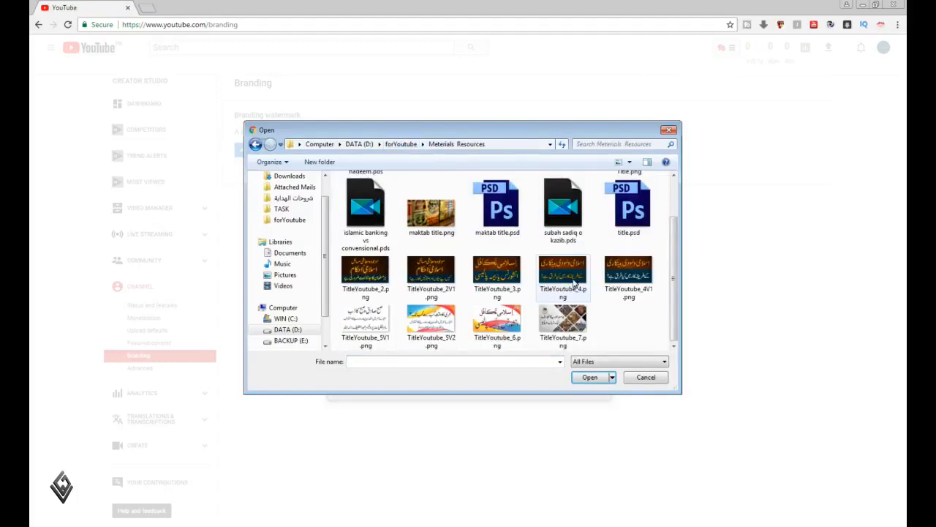
click(255, 144)
scroll(627, 289, down, 1)
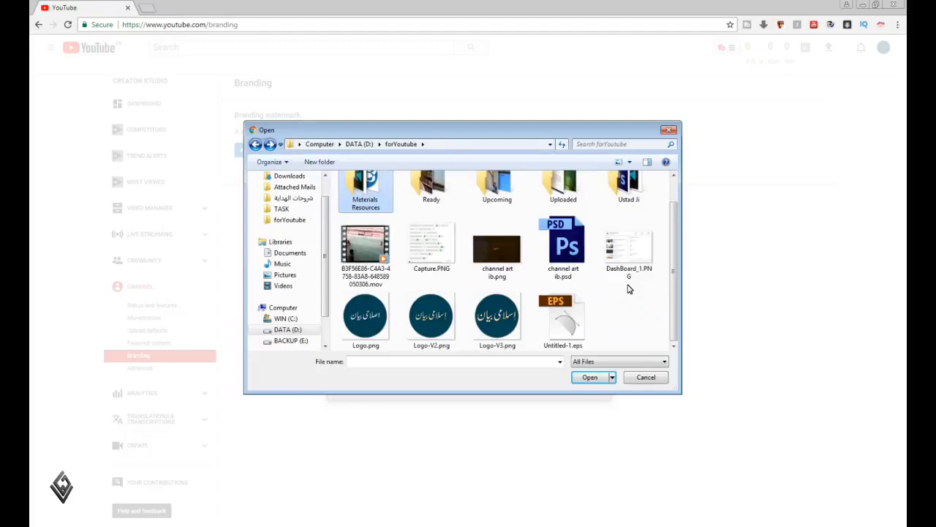
click(504, 308)
click(590, 377)
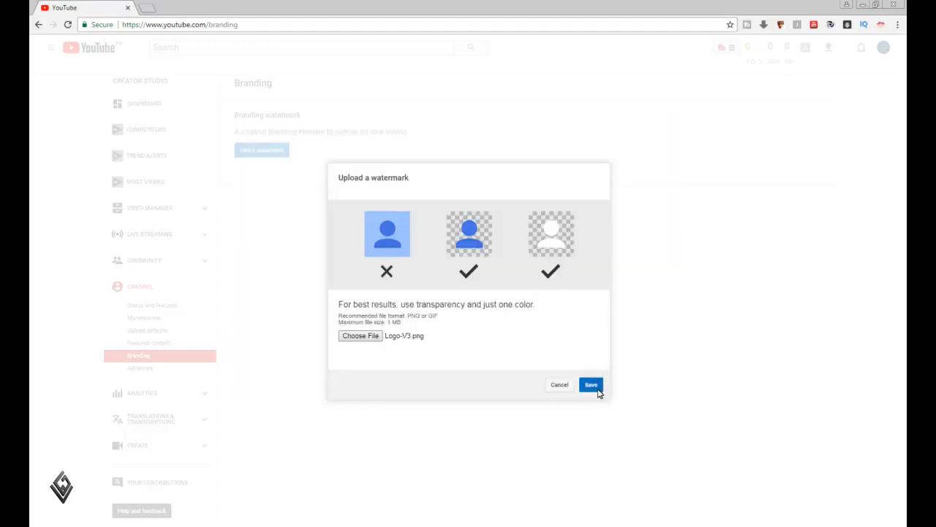
Upload and save the branding watermark, and update its display settings with a start time of 00:05
click(592, 386)
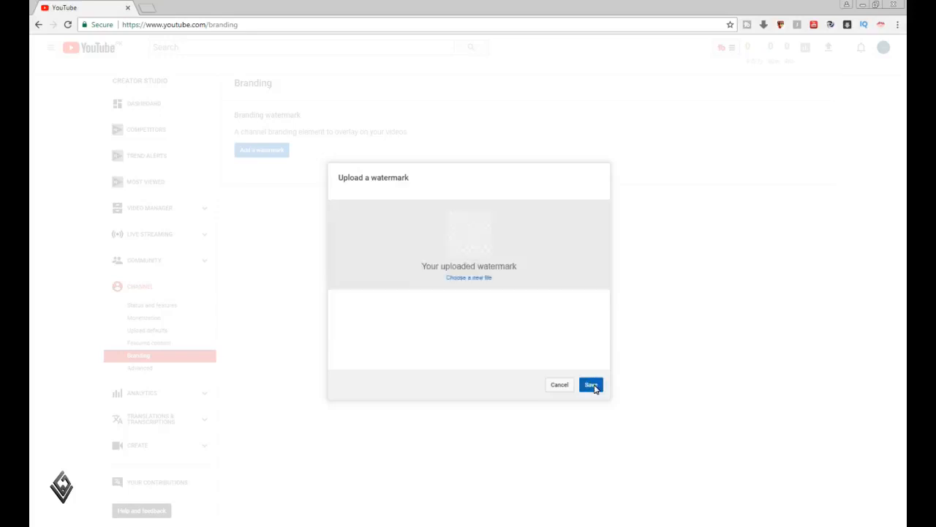
click(596, 387)
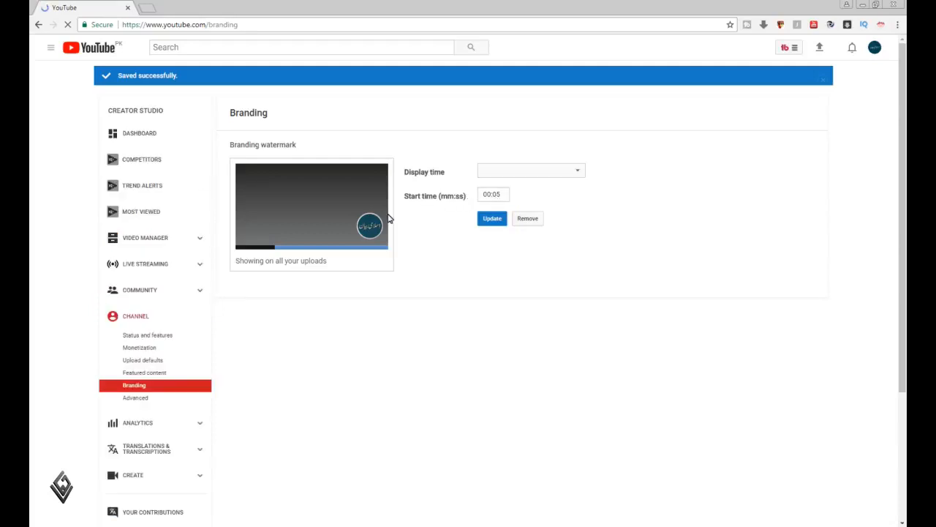
click(494, 221)
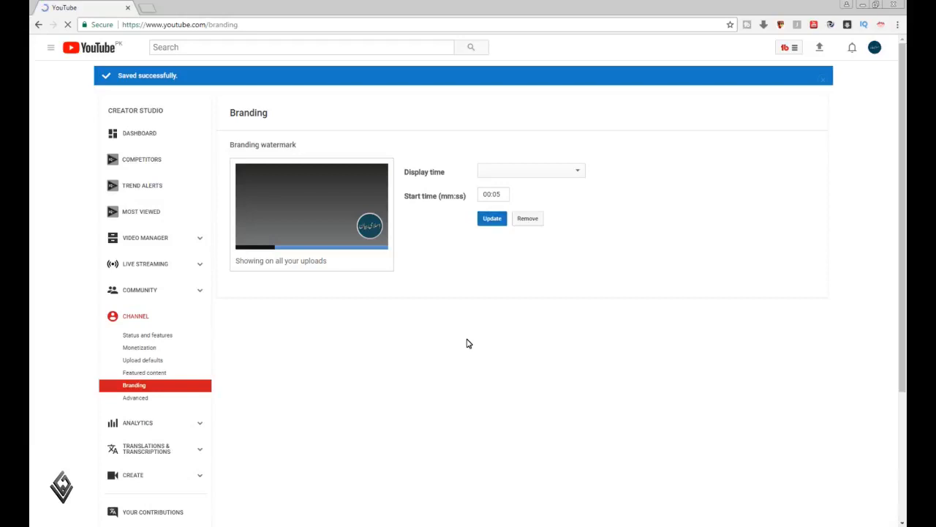